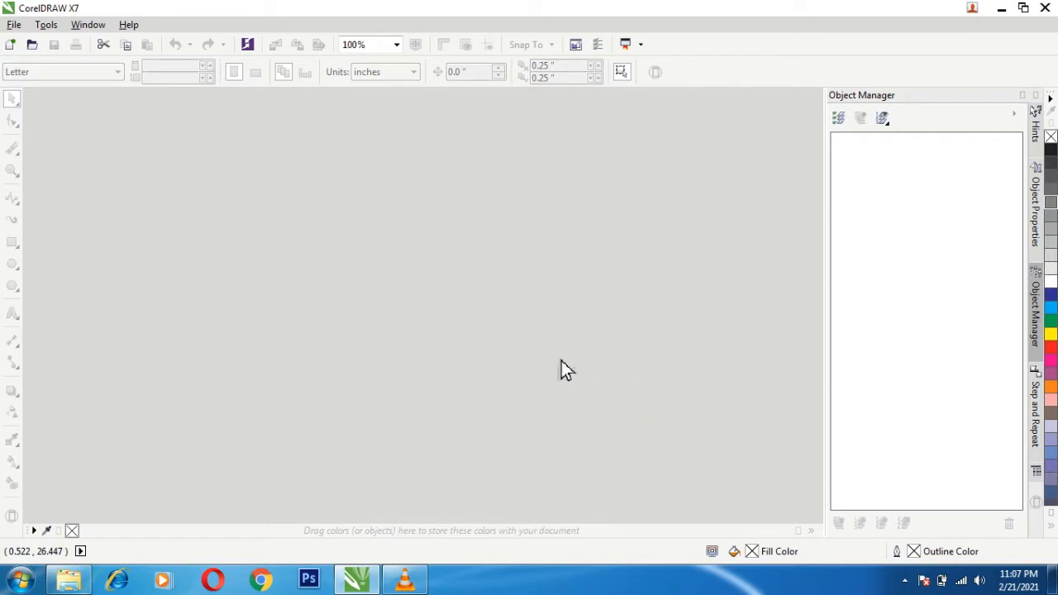
- Create a new A3 portrait document, 29.7 by 42 cm, in CMYK mode at 300 dpi
left_click(23, 30)
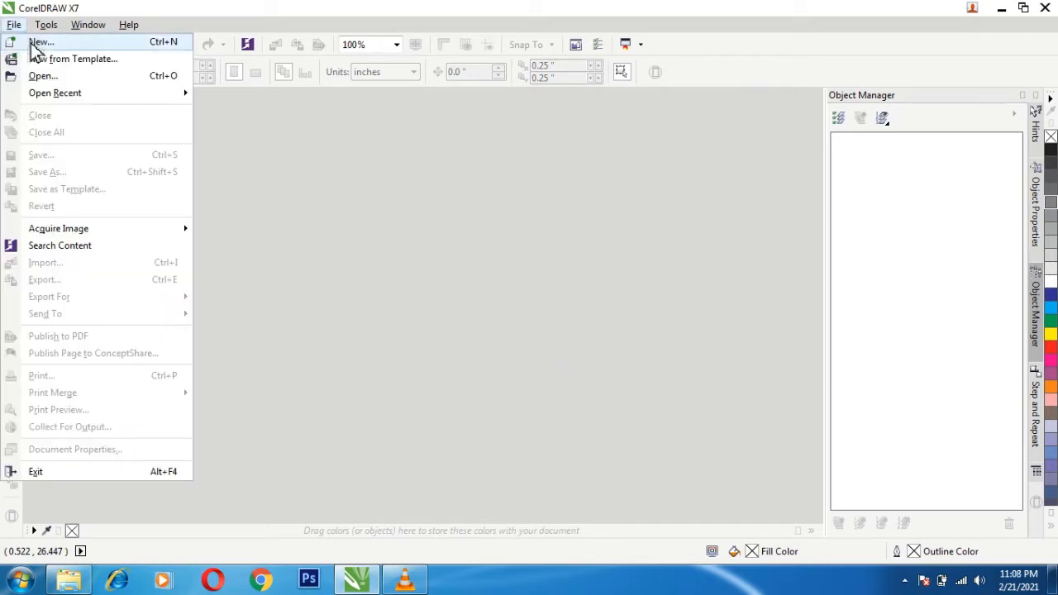
left_click(40, 43)
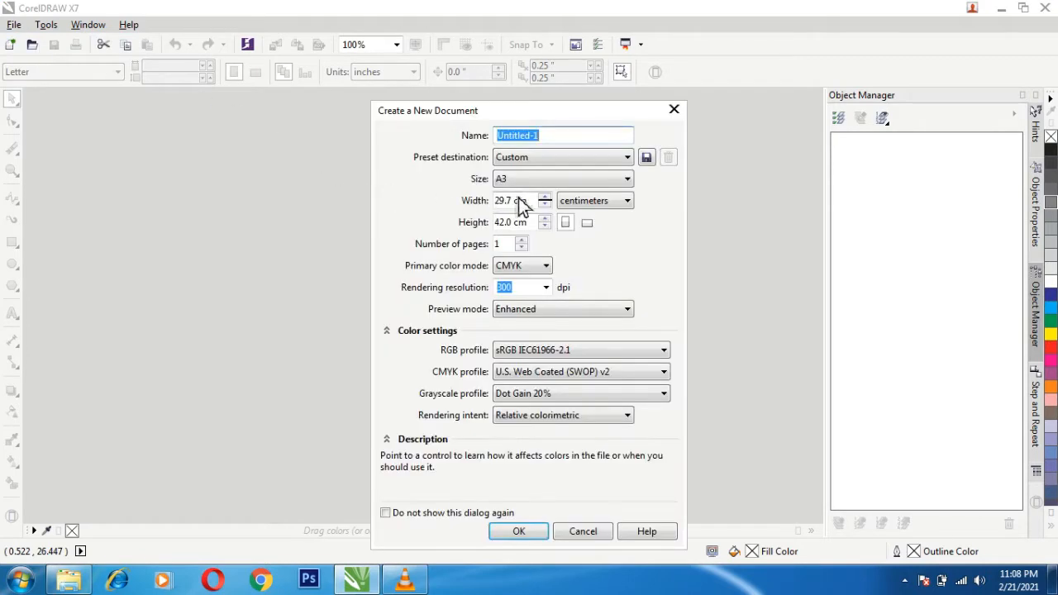
left_click(531, 535)
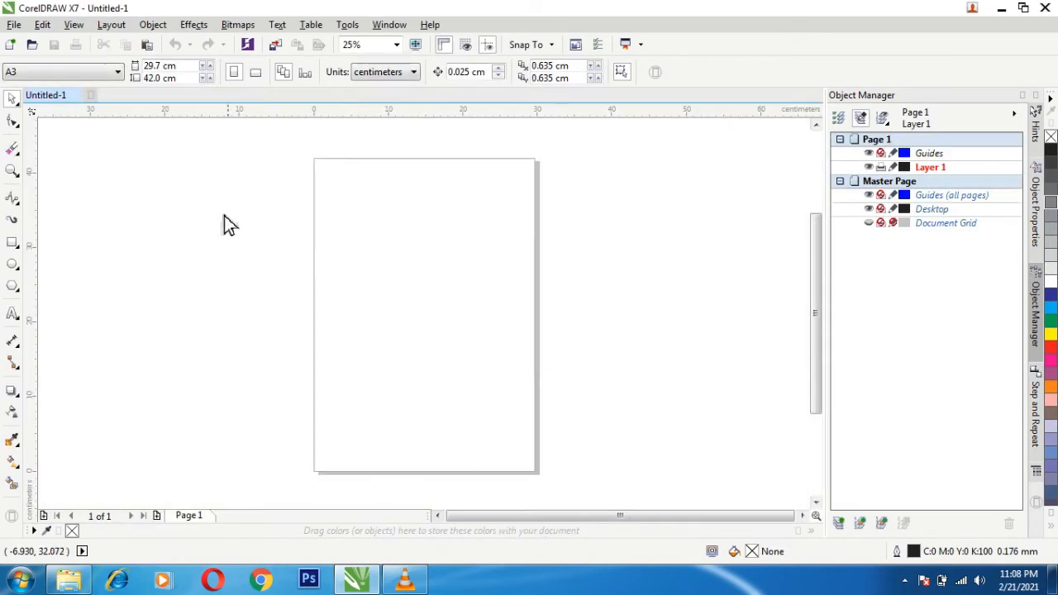
- Import the skull-army-officer-clip-art-pirate-design PNG image and place it on the upper part of the page
left_click(14, 23)
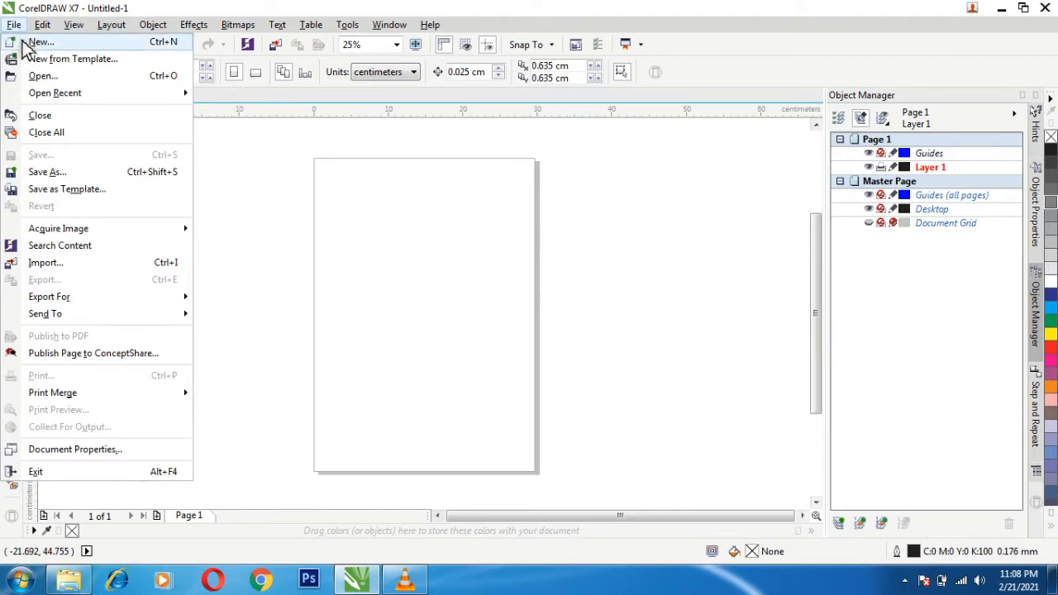
left_click(60, 264)
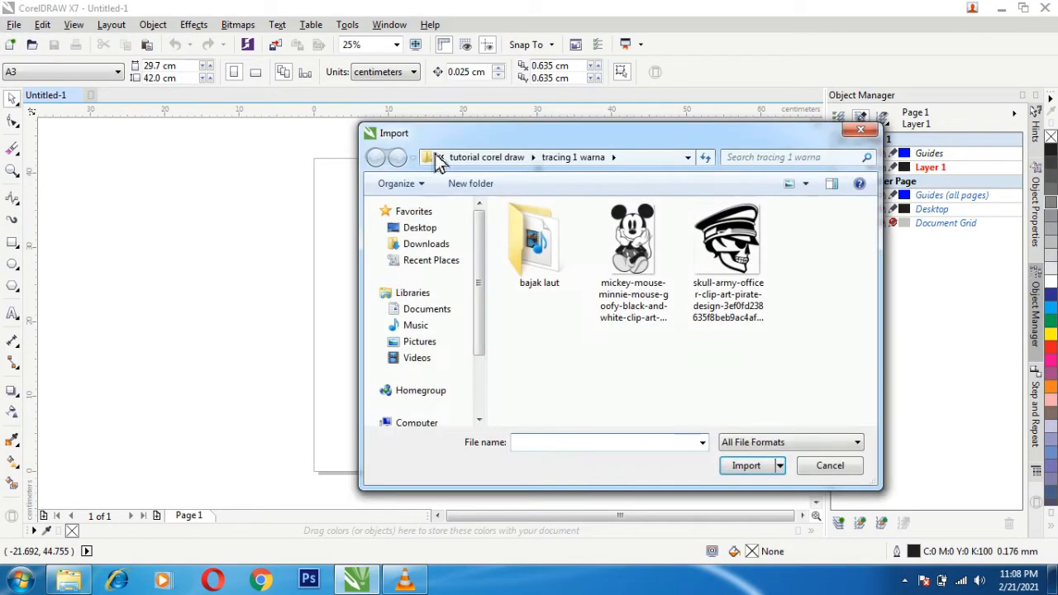
left_click(702, 239)
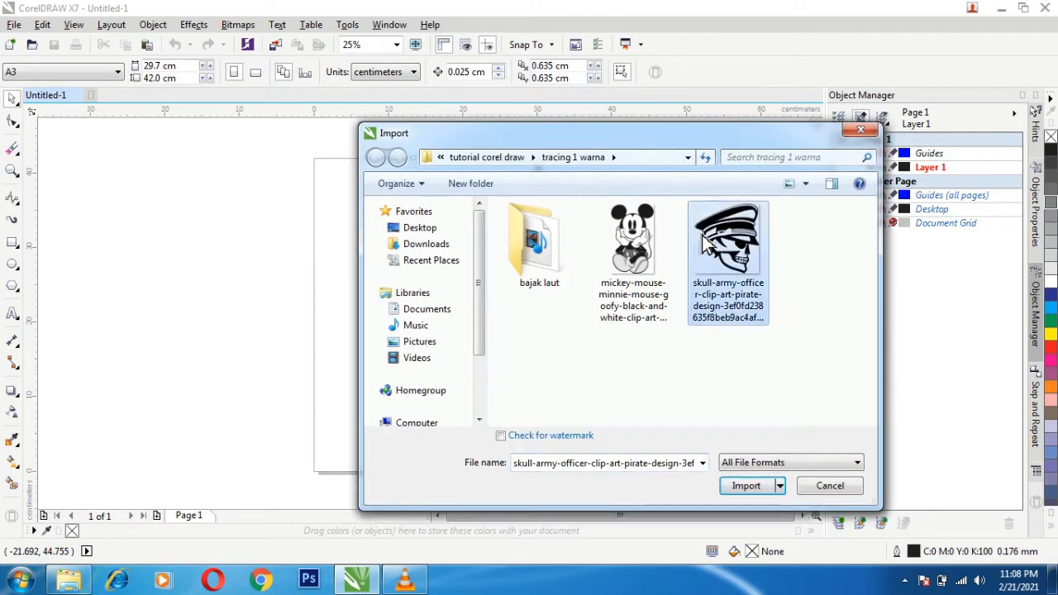
left_click(729, 487)
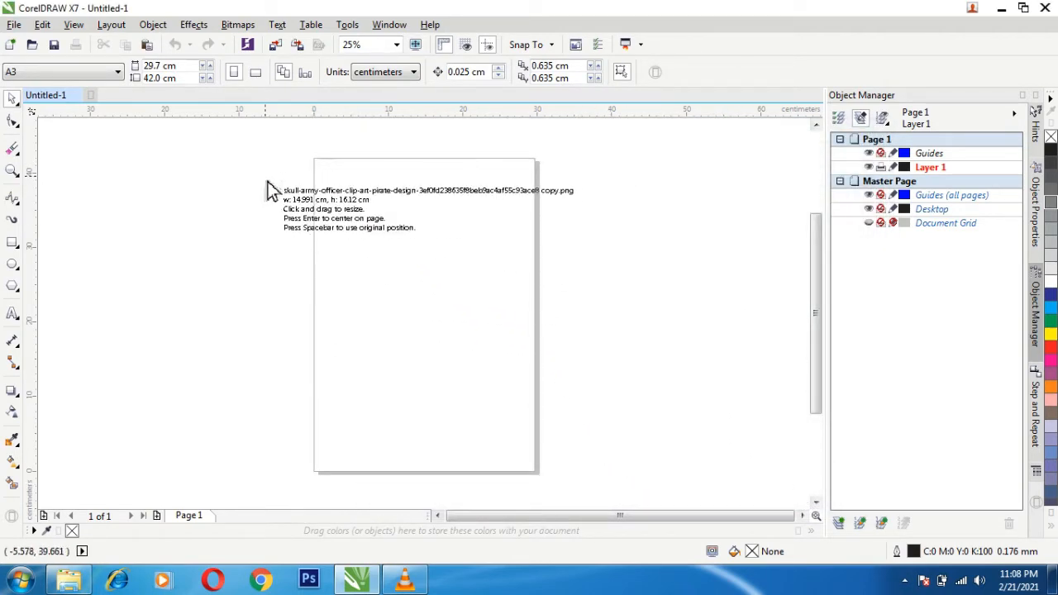
left_click(241, 180)
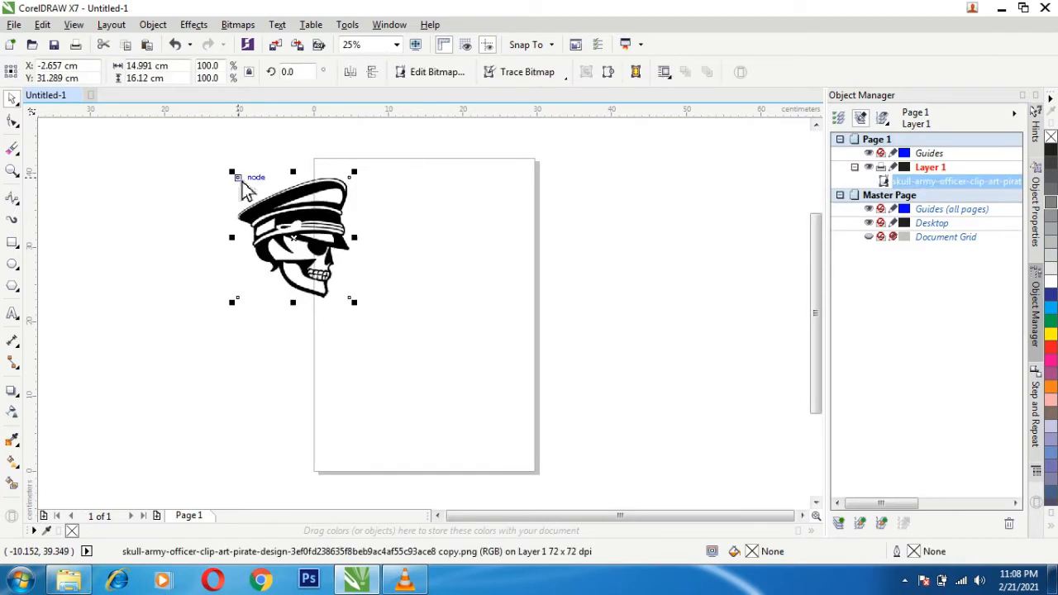
left_click_drag(285, 203, 401, 234)
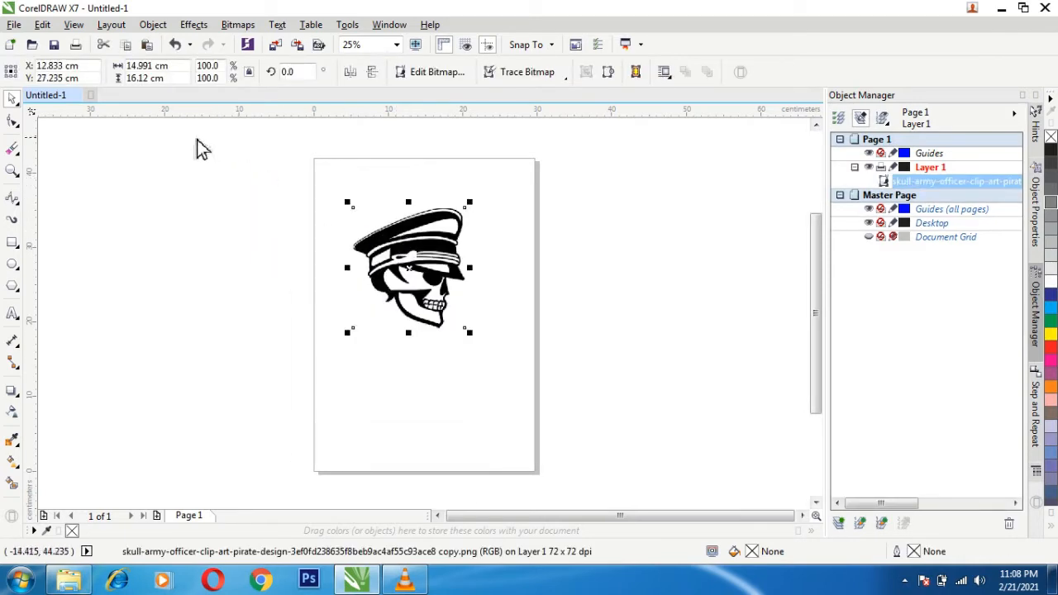
- Set the skull image's width to 28 cm, move it to fit within the page, and deselect it
left_click_drag(155, 70, 124, 71)
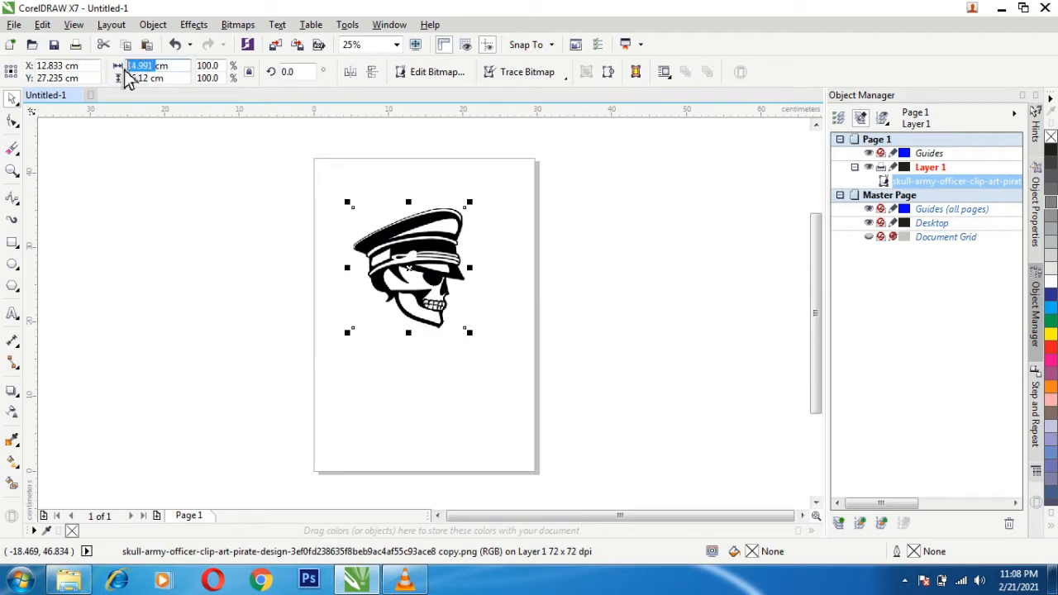
type("28cm")
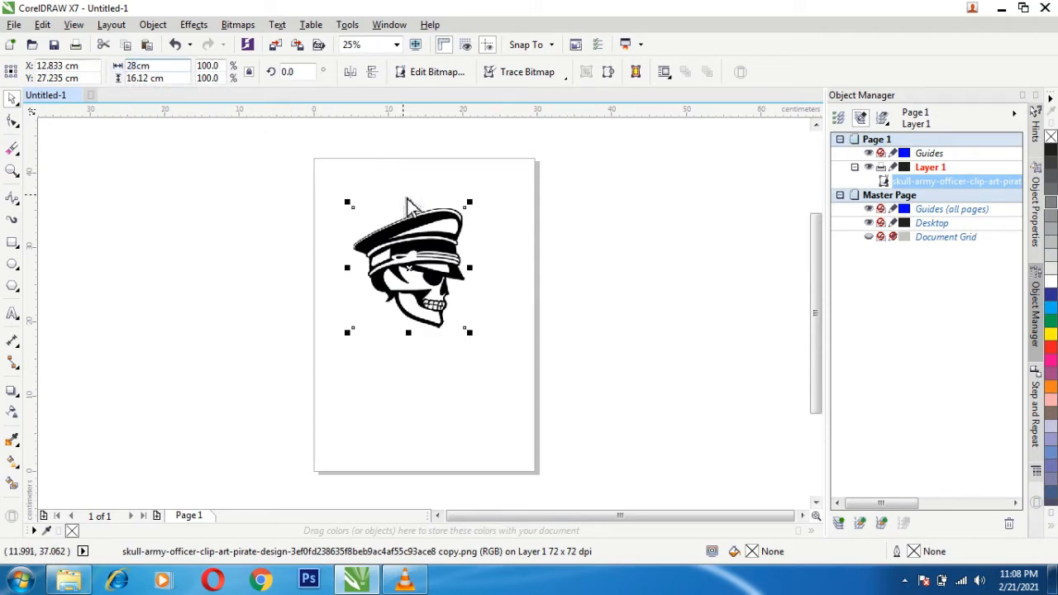
key("Return")
left_click_drag(398, 215, 412, 266)
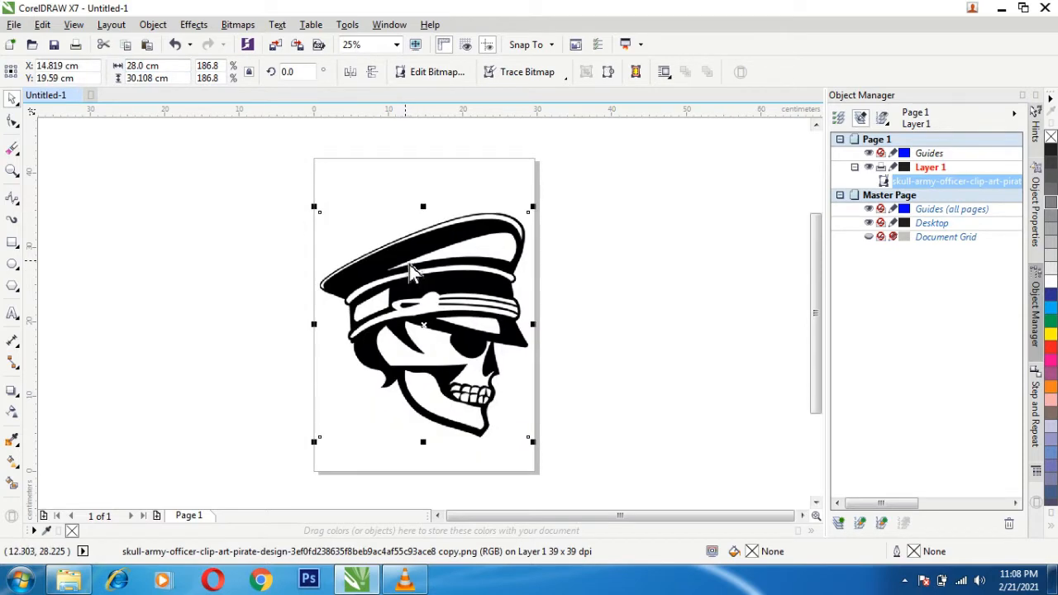
left_click(630, 248)
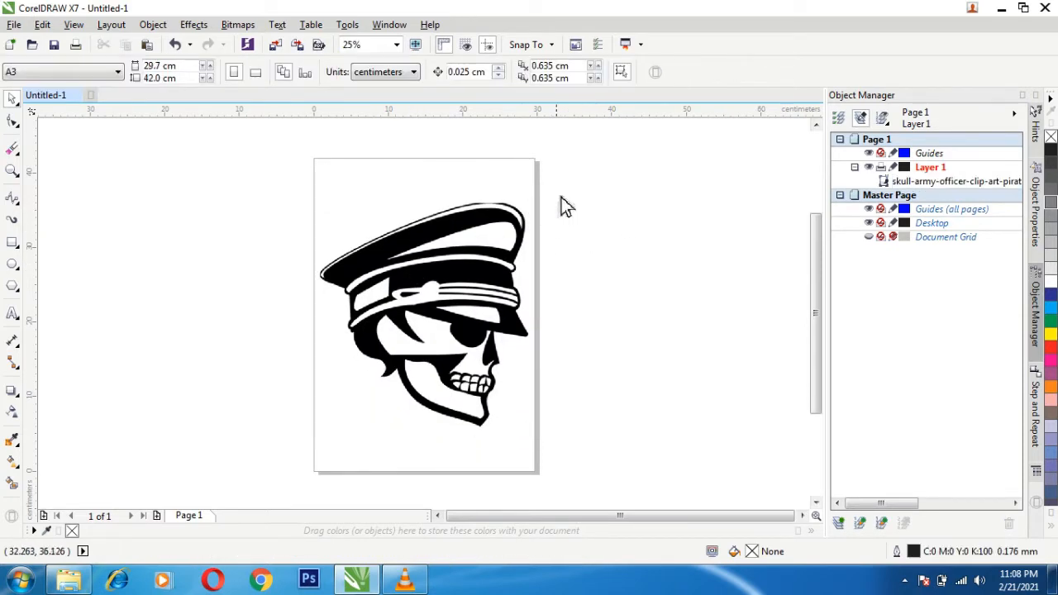
- Start a B-Spline curve on the white band's upper edge and trace around the corner along the cap crown's lower-left edge
left_click(16, 221)
key("z")
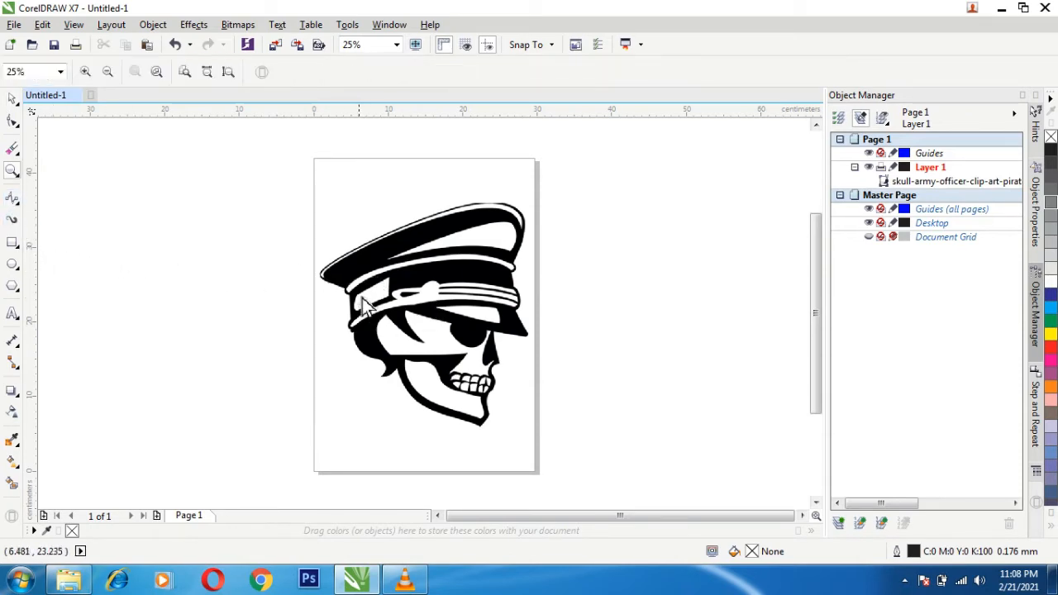
left_click(364, 304)
left_click(581, 260)
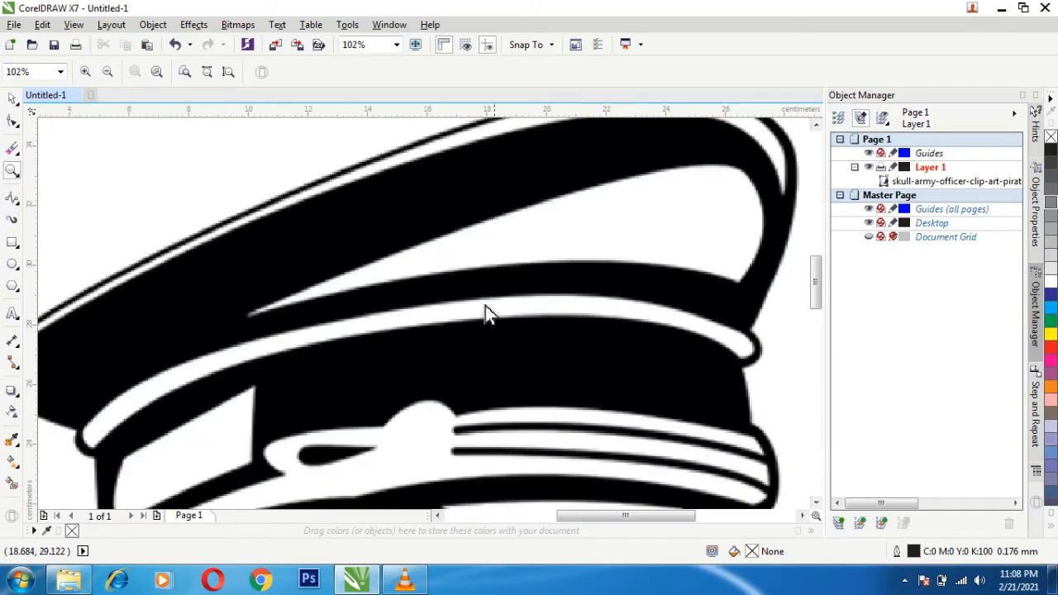
left_click(443, 518)
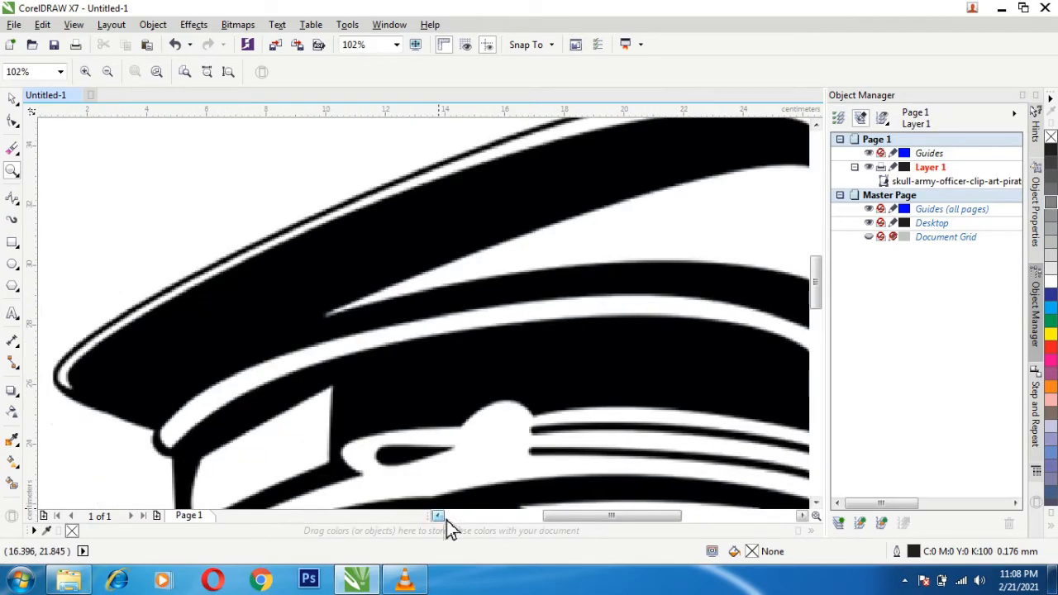
left_click(17, 210)
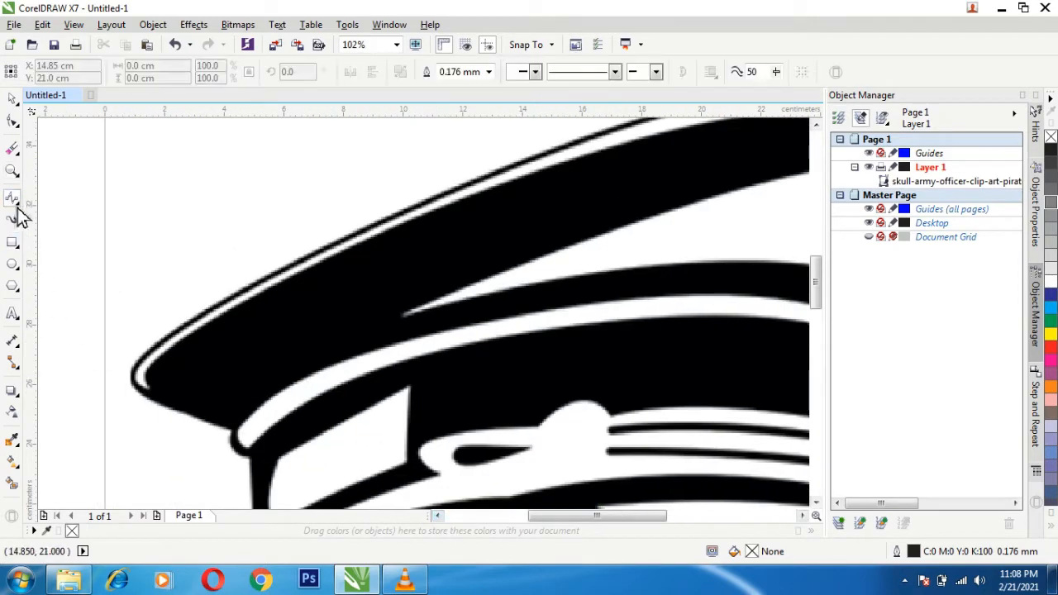
key("z")
left_click(239, 440)
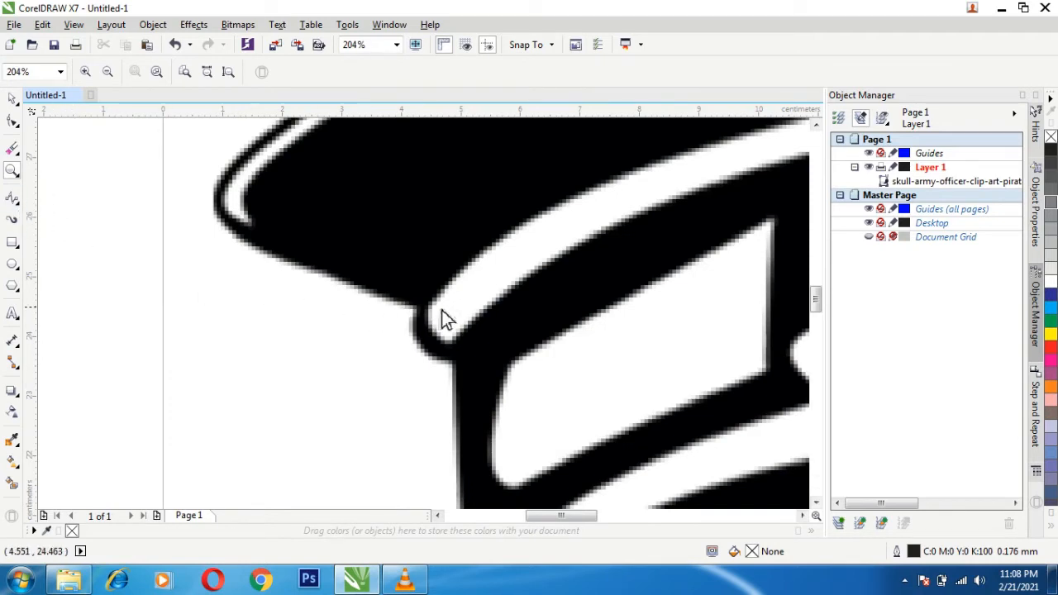
left_click(13, 199)
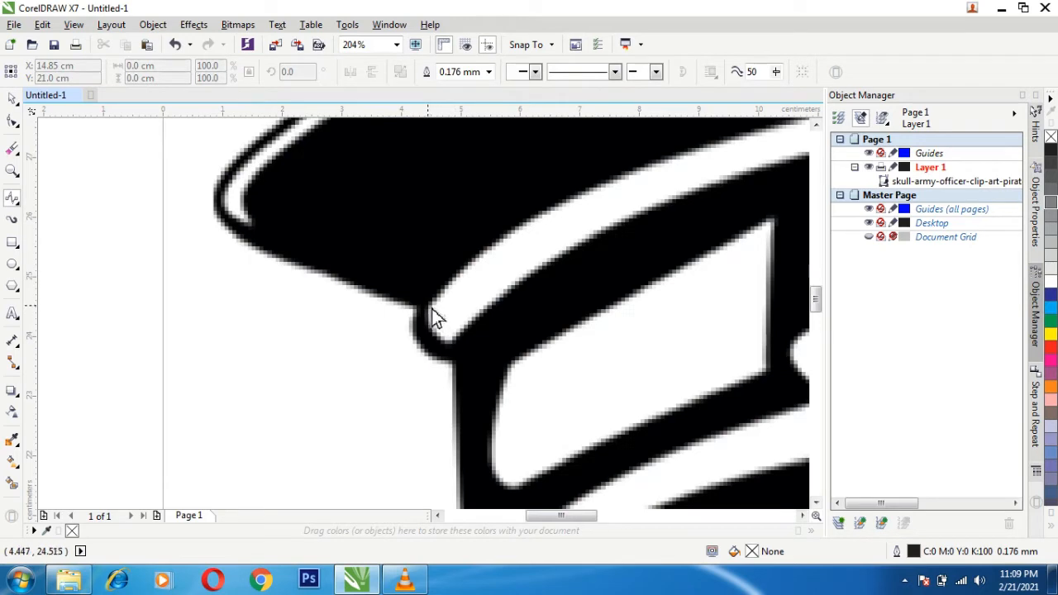
left_click(489, 257)
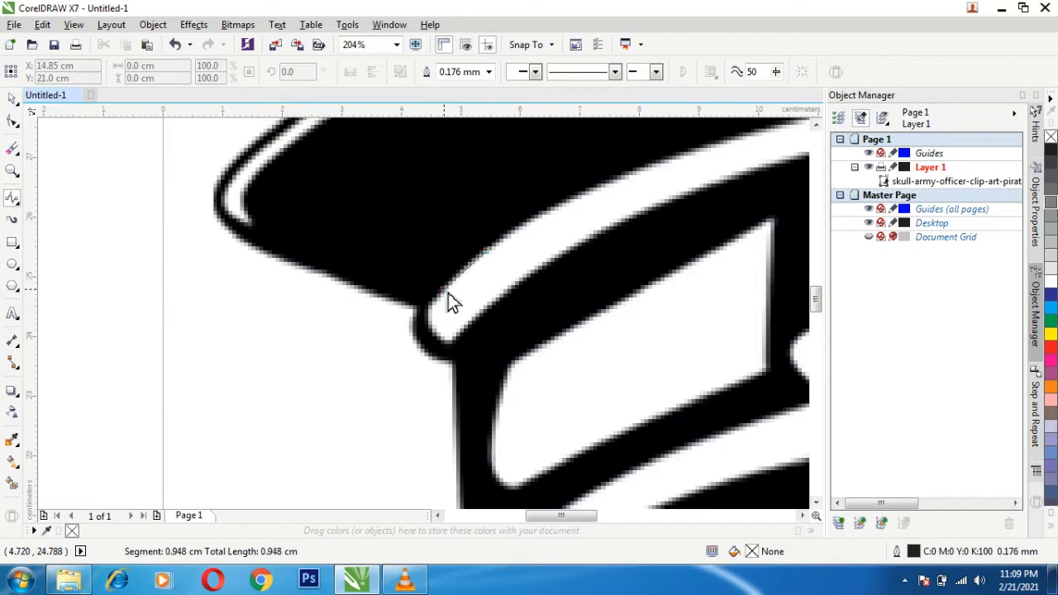
left_click(447, 293)
left_click(435, 314)
left_click(417, 313)
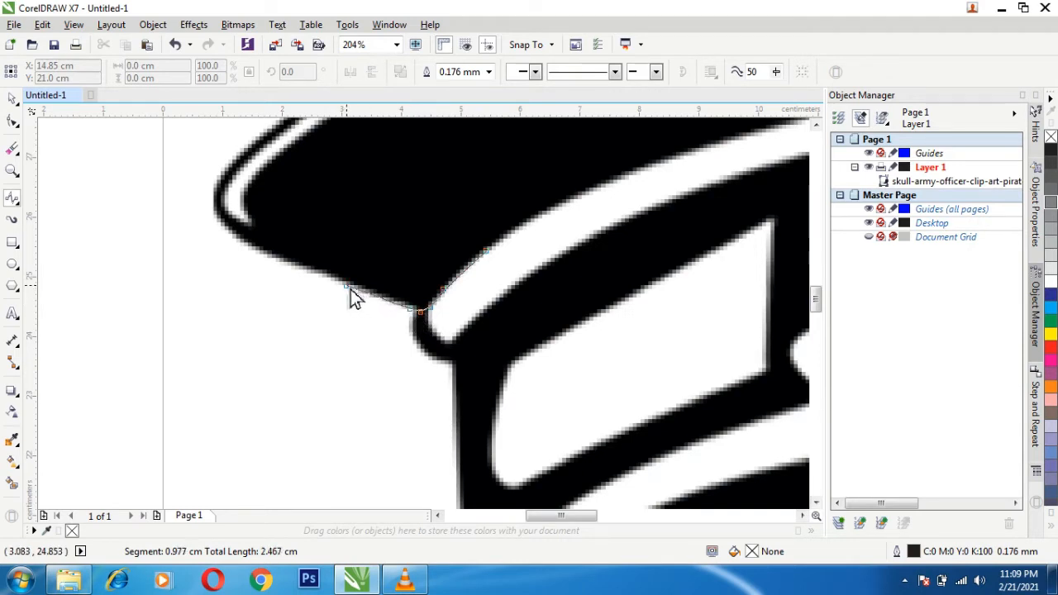
left_click(265, 256)
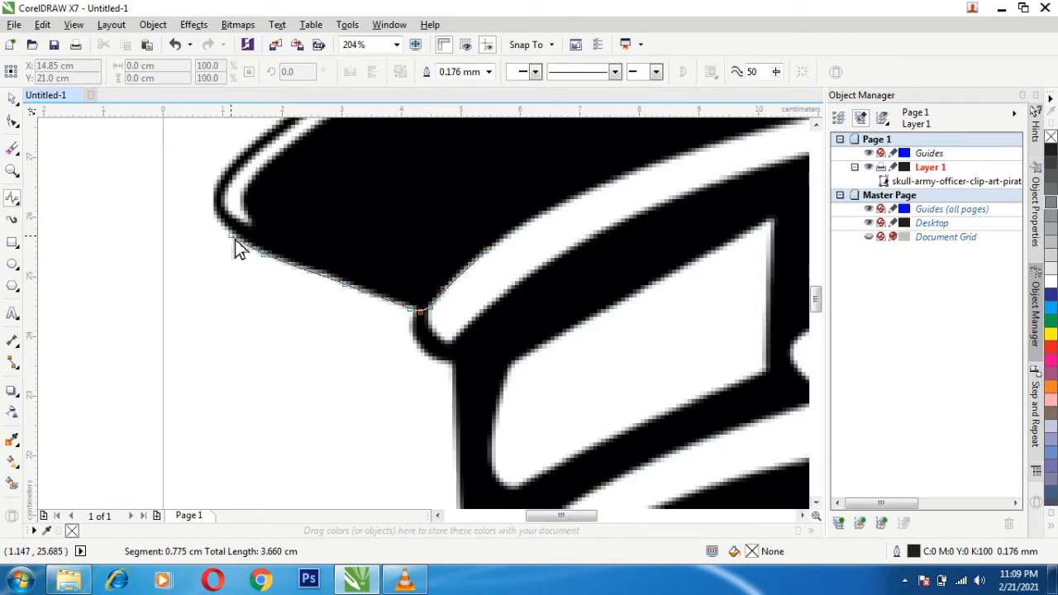
- Continue the B-Spline around the crown's rounded left tip onto the cap's upper edge and end the curve there
left_click(232, 236)
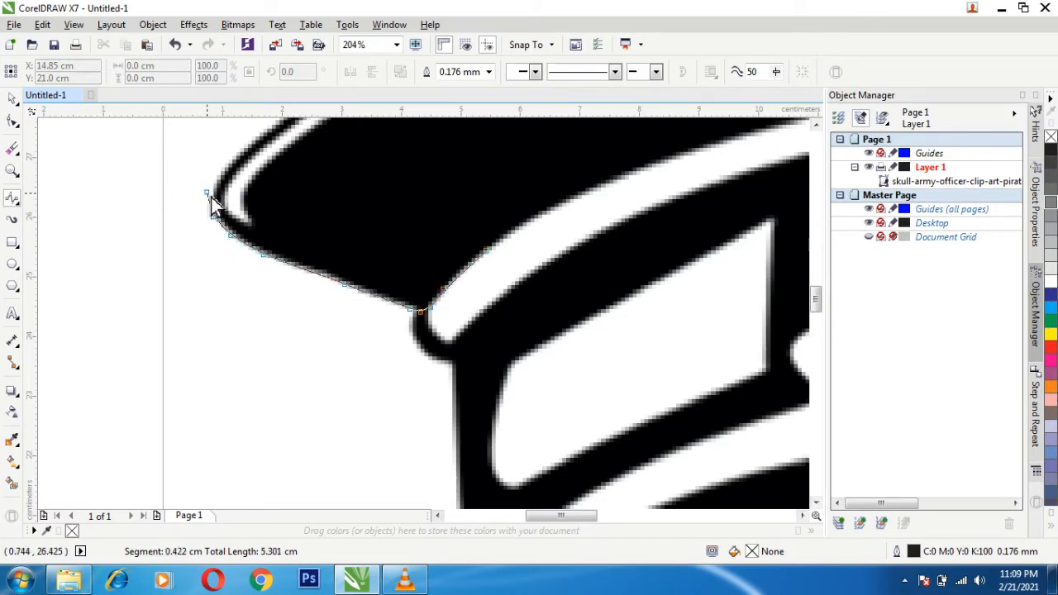
left_click(214, 184)
left_click(223, 170)
left_click(238, 150)
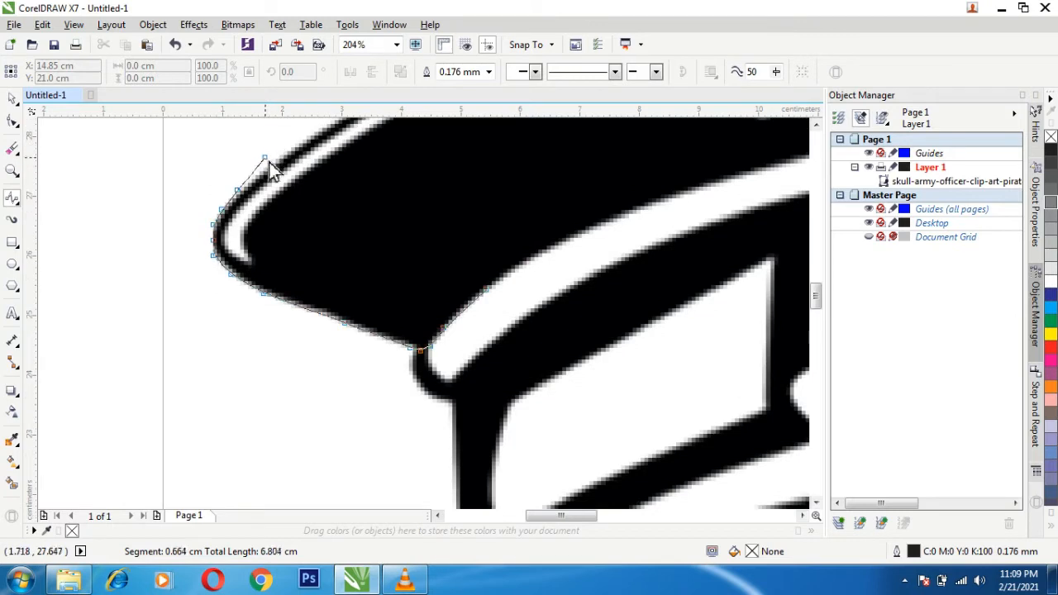
left_click(263, 177)
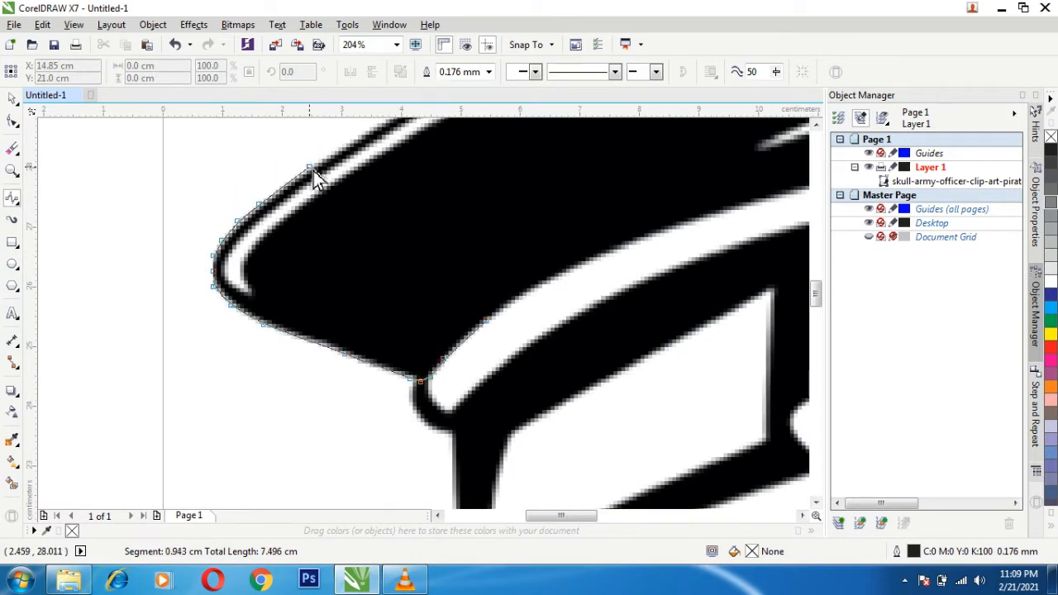
left_click(313, 172)
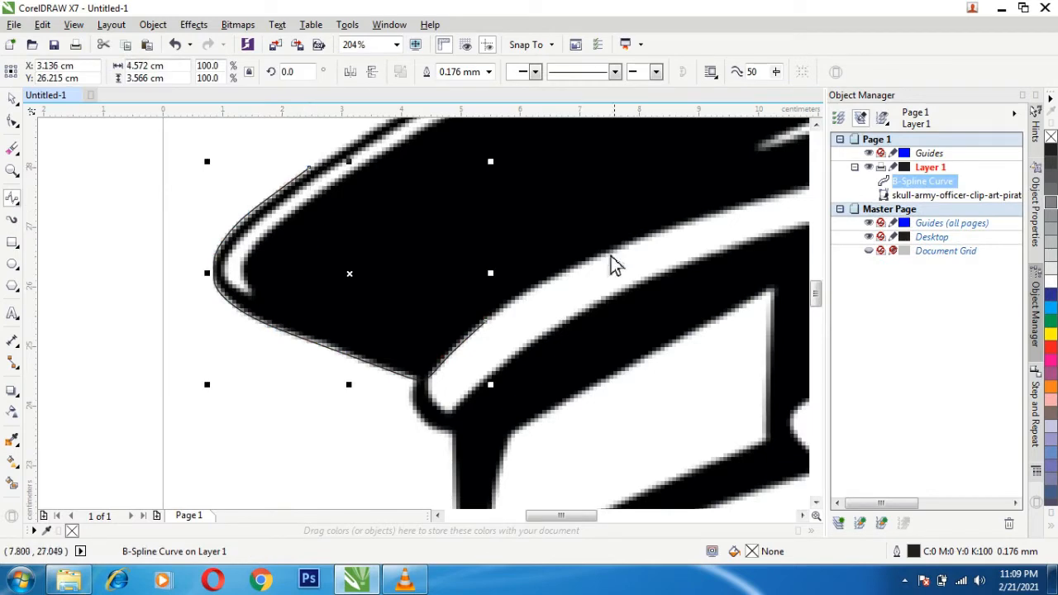
- Change the traced B-Spline curve's outline colour to yellow
key("h")
left_click_drag(523, 181, 340, 406)
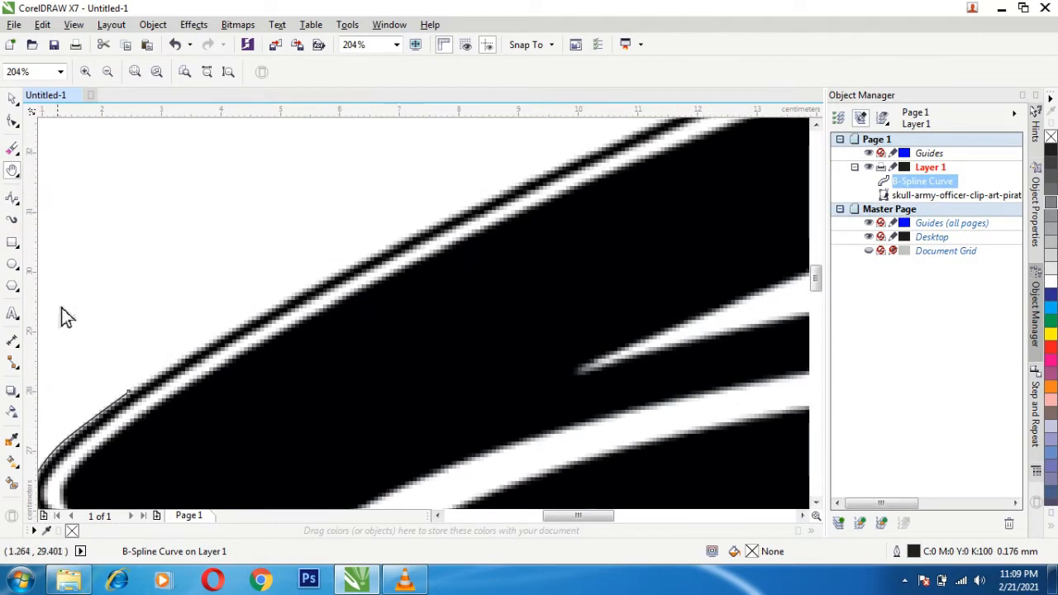
double_click(915, 551)
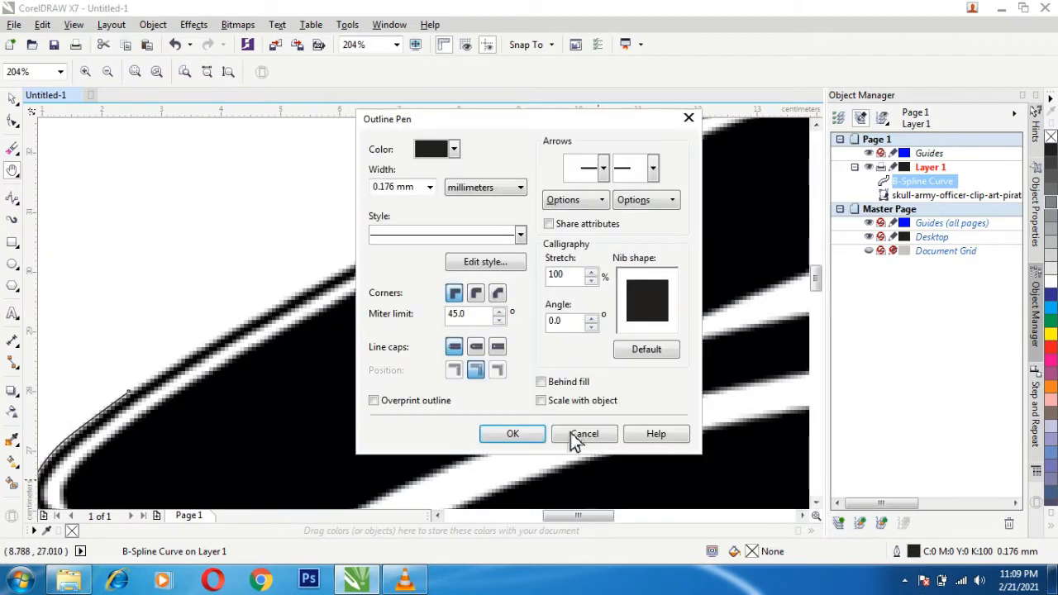
left_click(453, 150)
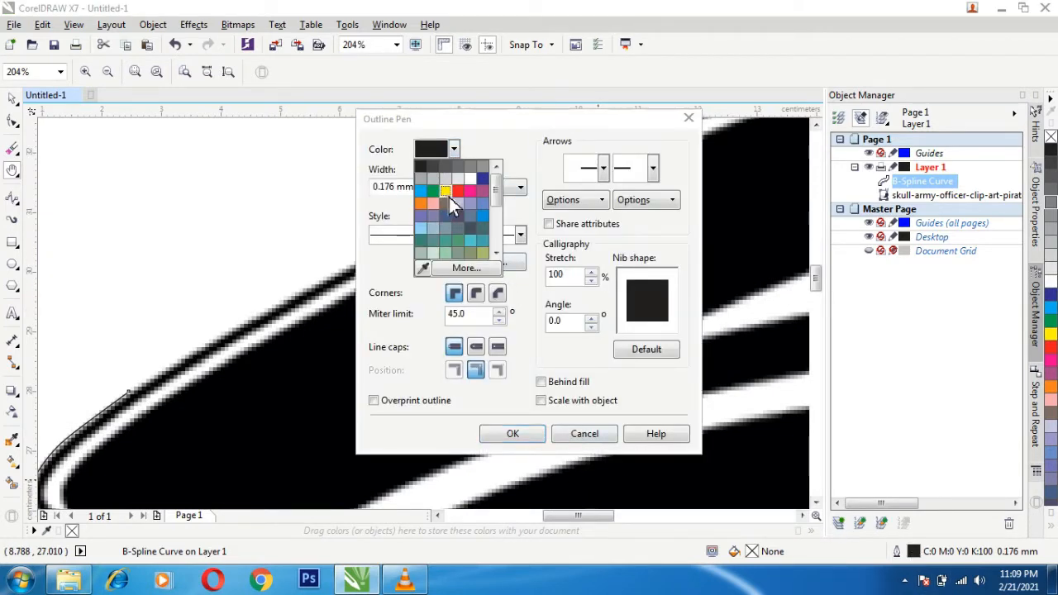
left_click(447, 194)
left_click(518, 436)
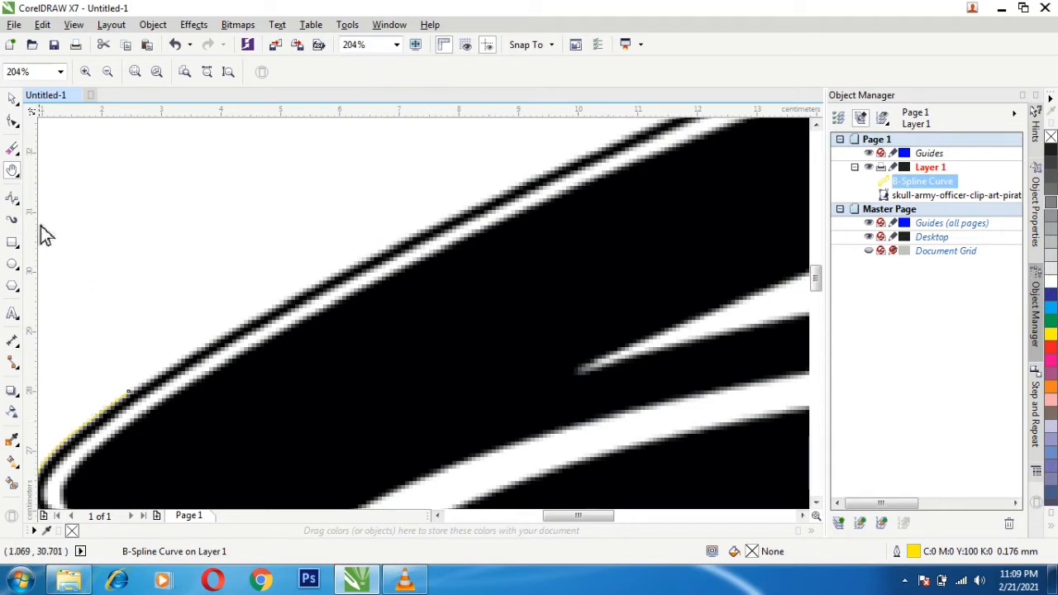
- Extend the yellow B-Spline from its open end along the cap's long upper edge, ending at about X 11.6 cm
left_click(11, 198)
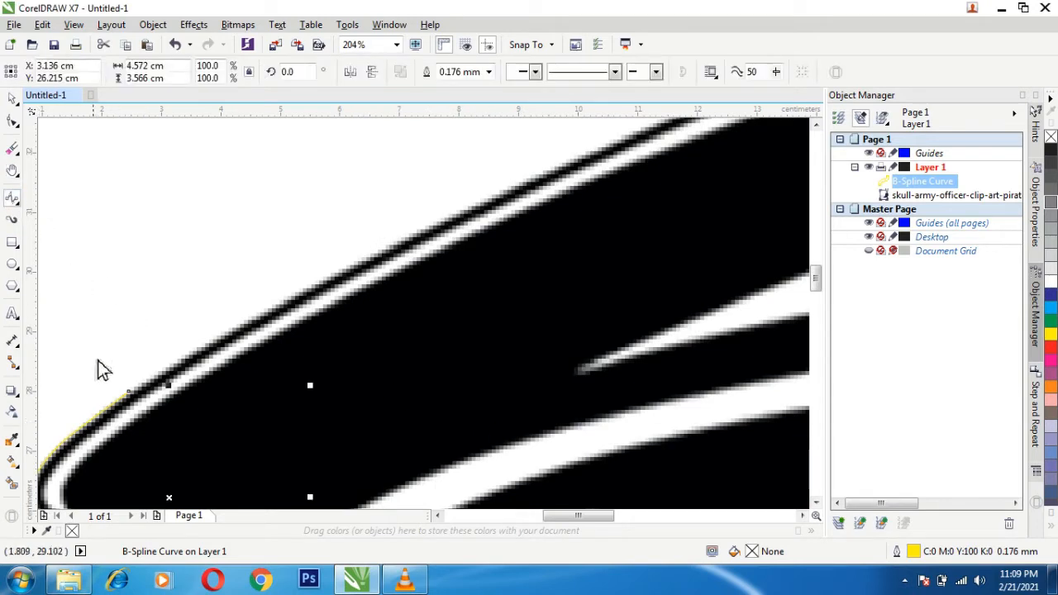
left_click(133, 395)
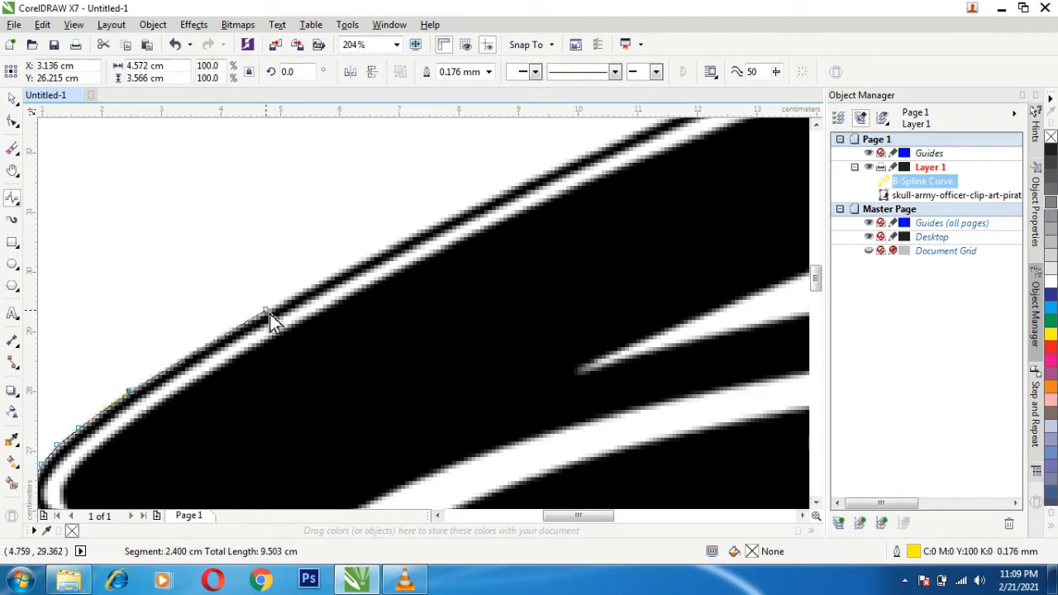
left_click(270, 313)
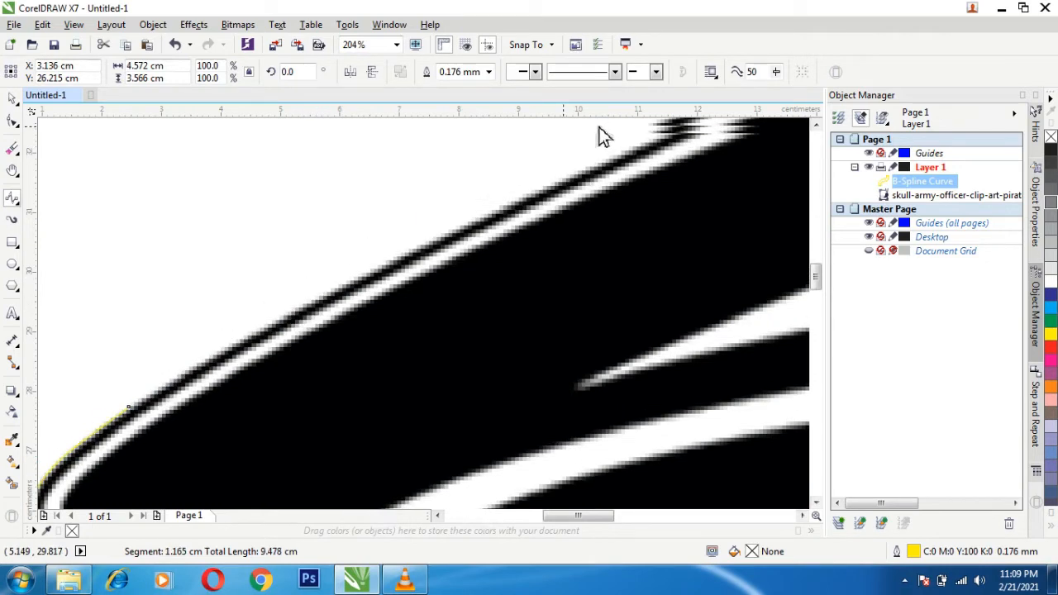
left_click(512, 213)
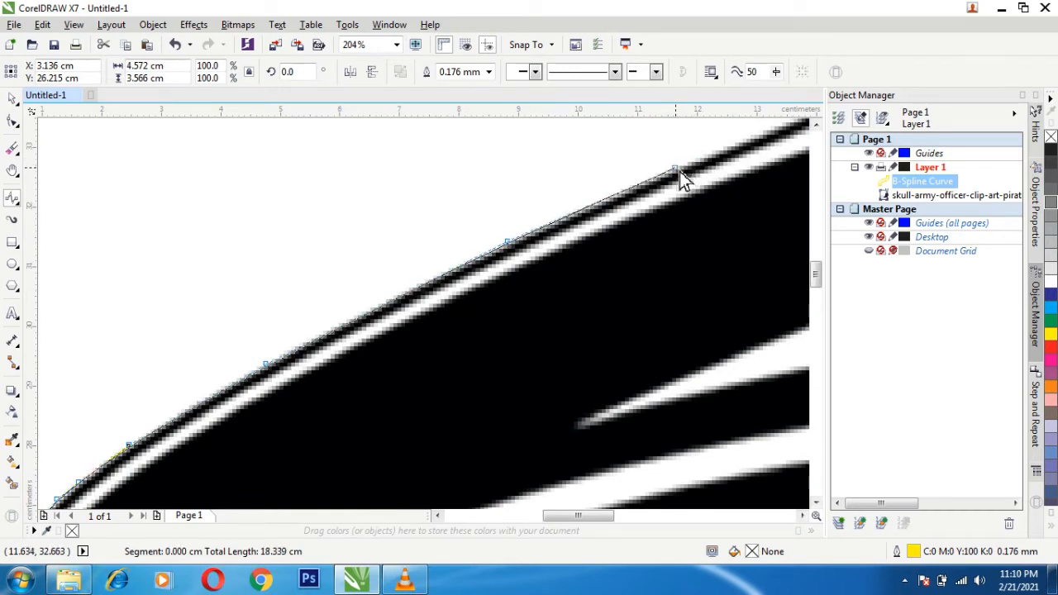
double_click(679, 172)
key("h")
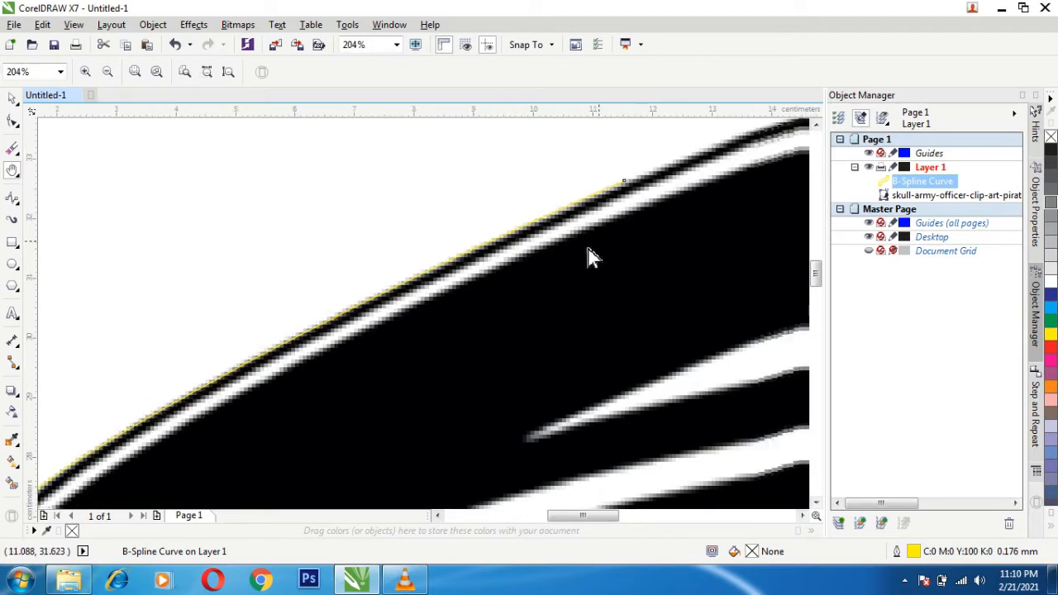
- Extend the yellow B-Spline from its open end along the cap's upper edge to its peak at about X 23.8 cm
left_click_drag(588, 255, 50, 428)
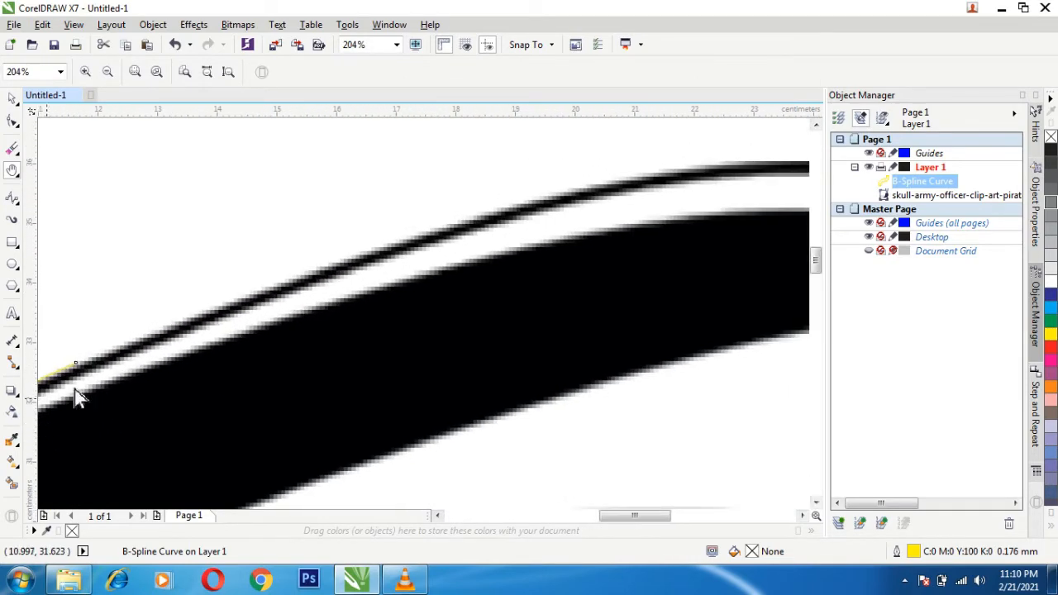
left_click(13, 198)
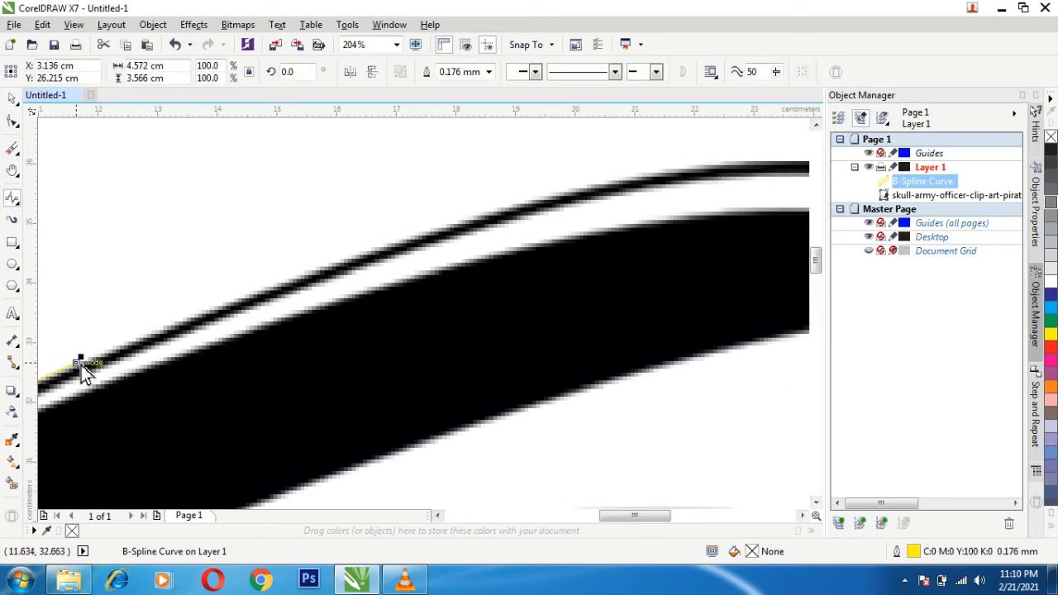
left_click(79, 368)
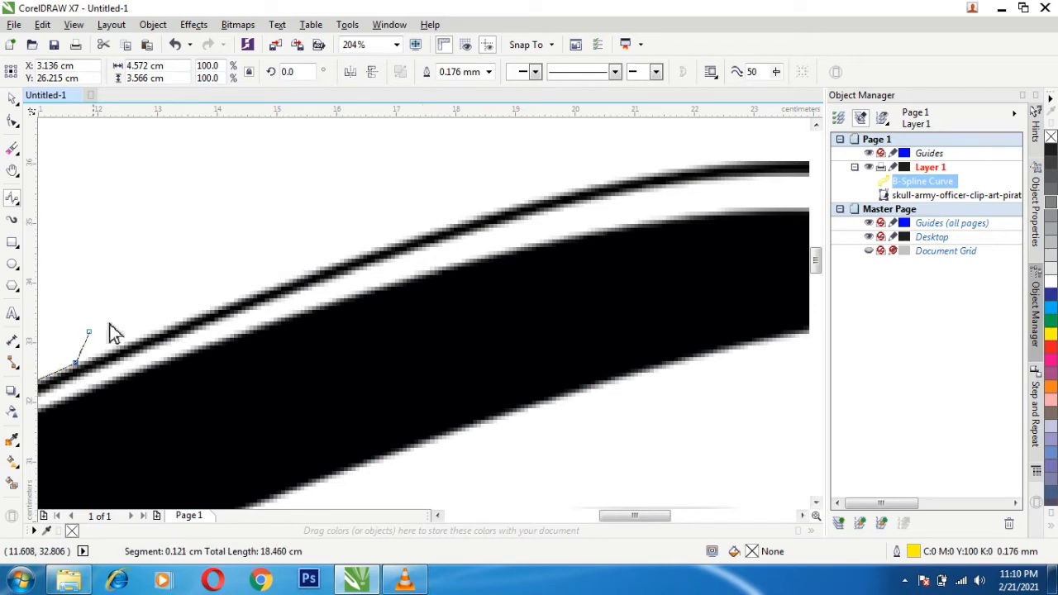
left_click(222, 307)
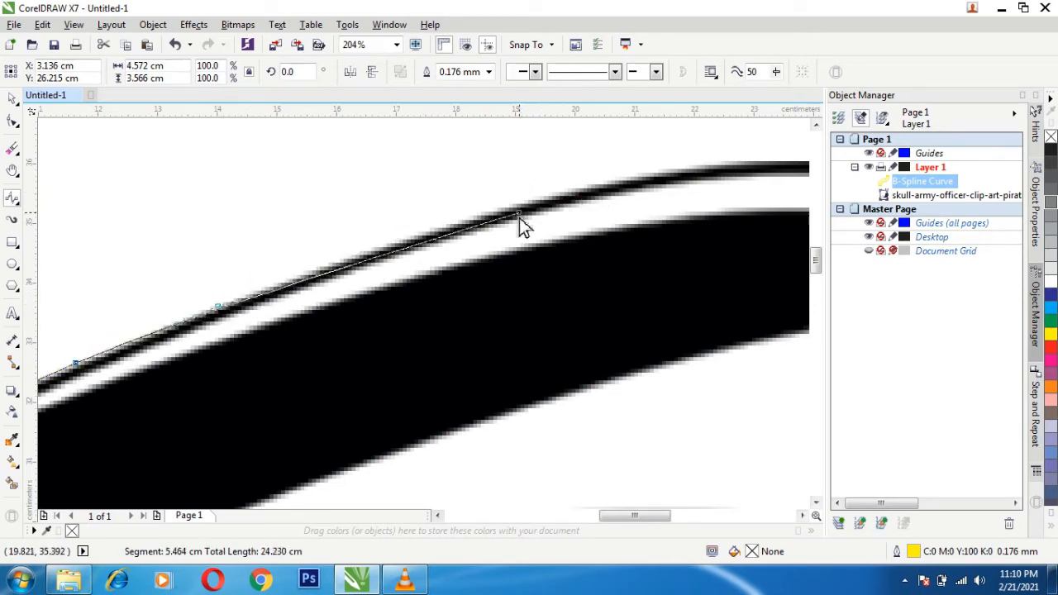
left_click(371, 249)
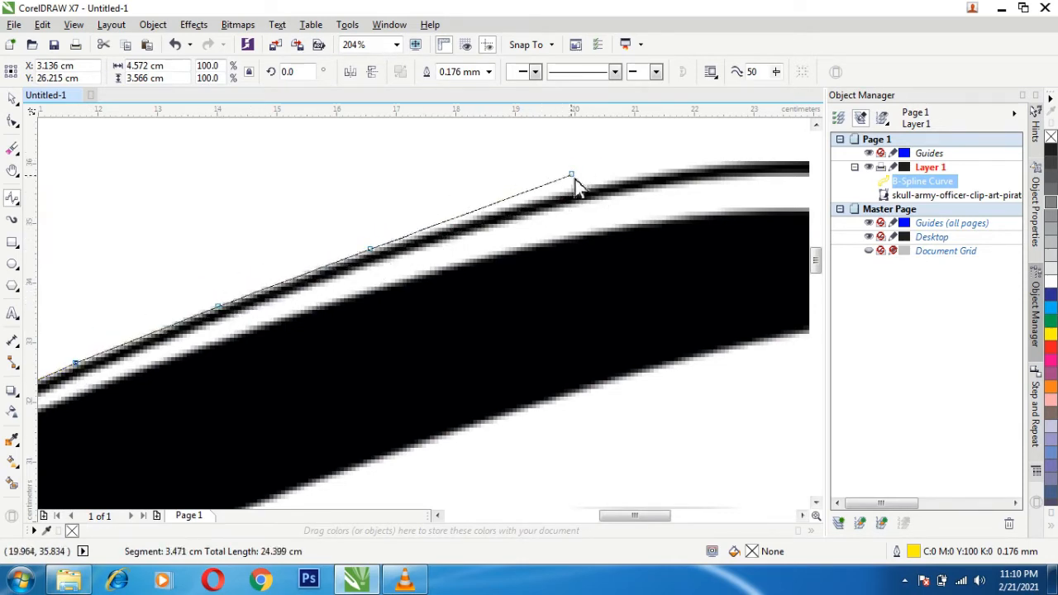
left_click(533, 204)
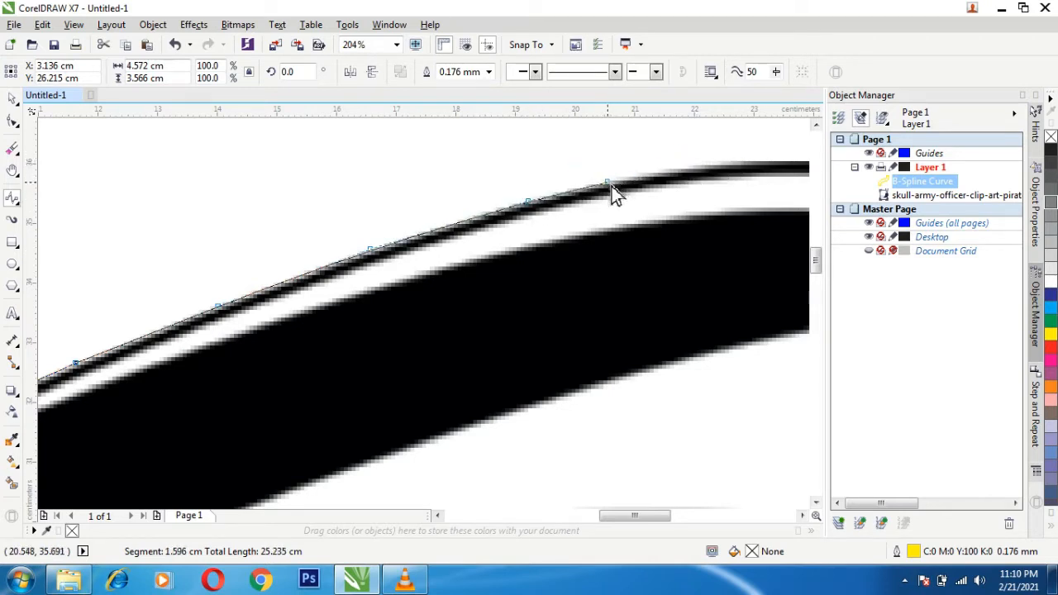
left_click(606, 187)
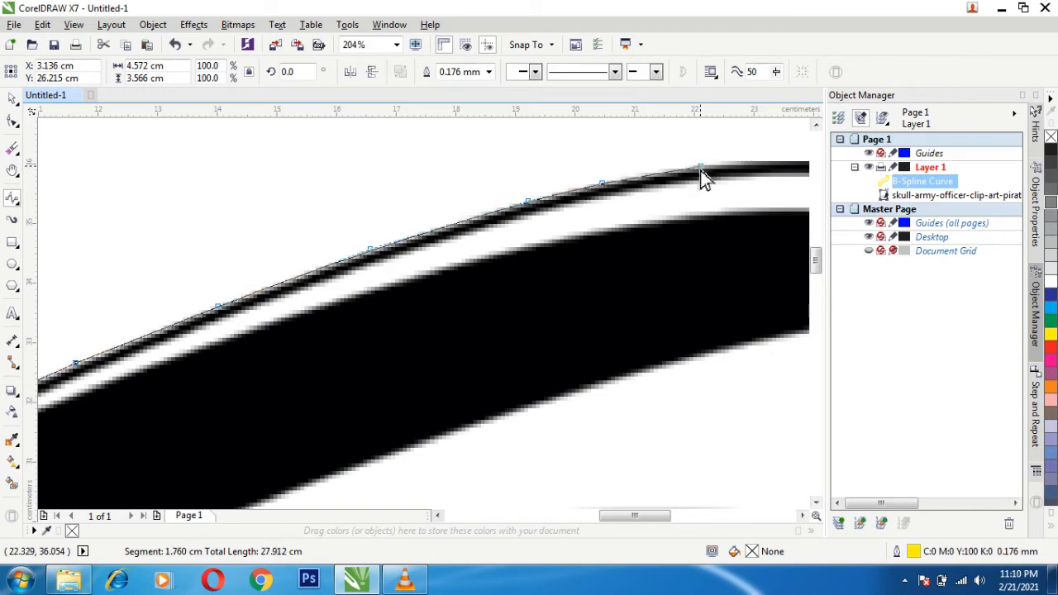
left_click(671, 170)
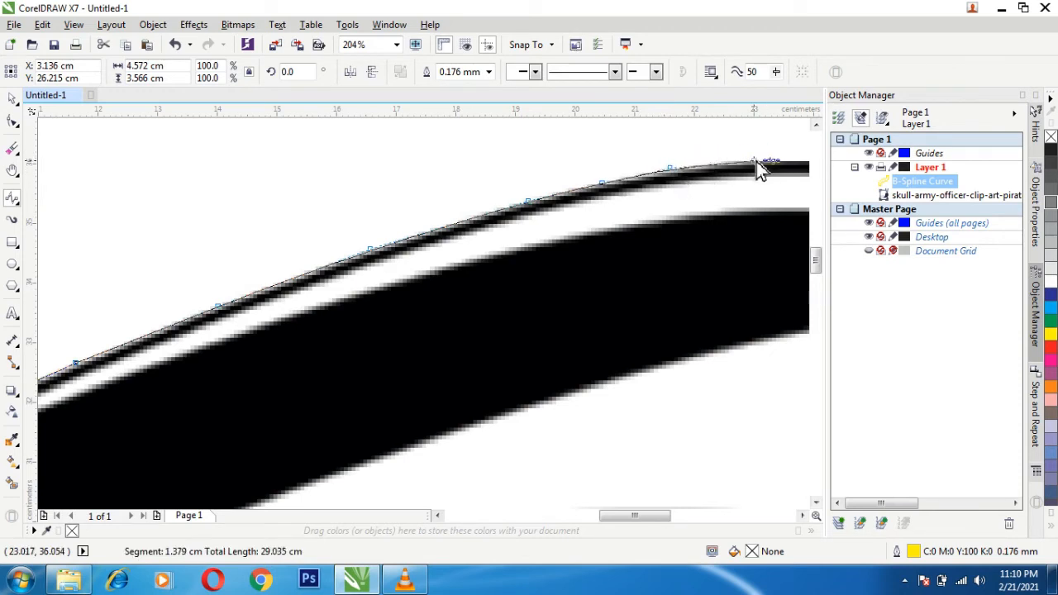
left_click(735, 162)
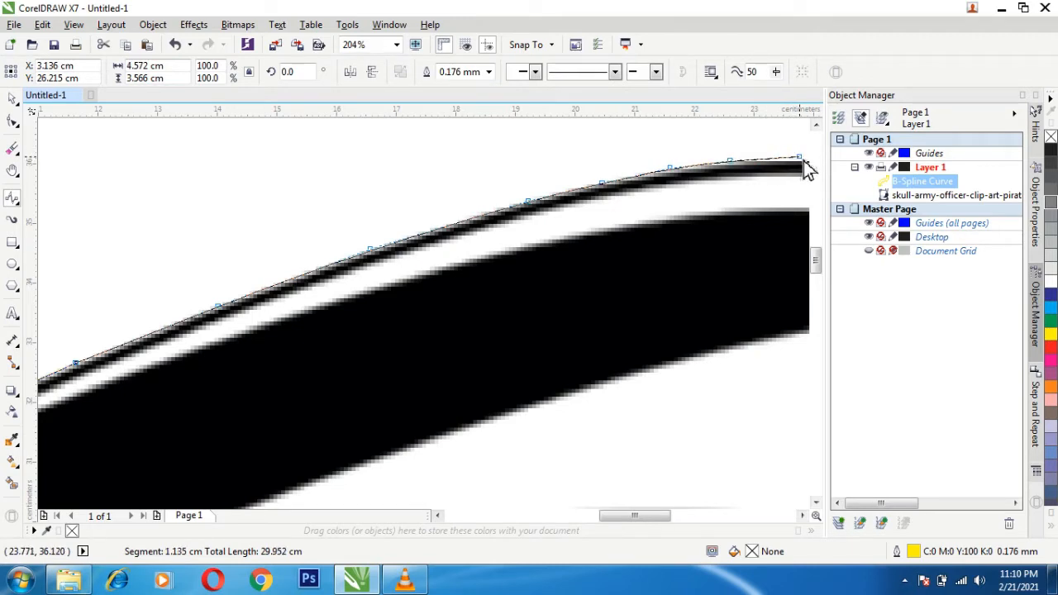
left_click(802, 157)
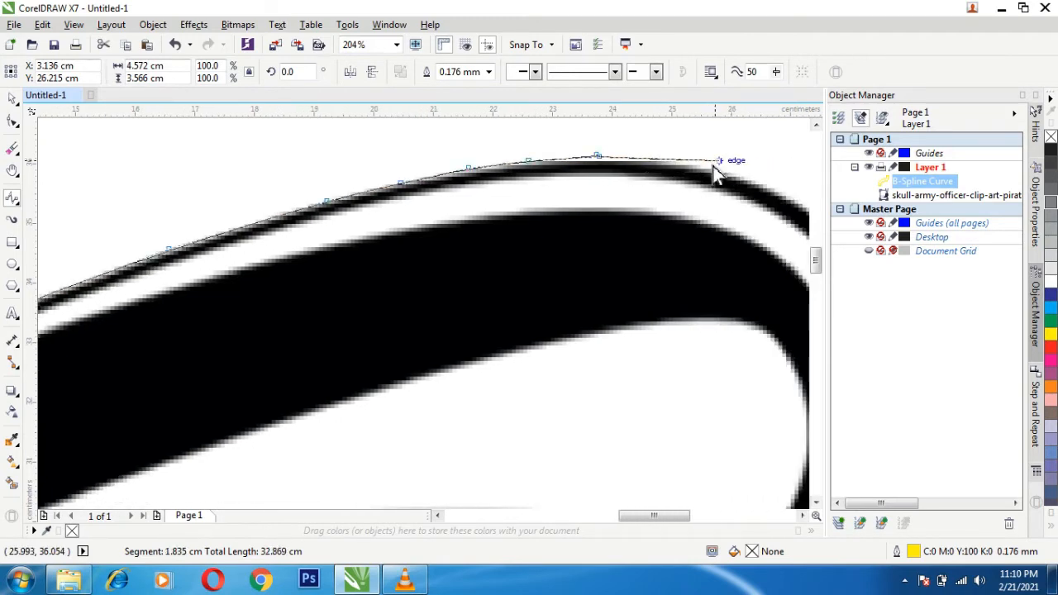
- Continue the B-Spline from the cap's peak around the crown's rounded upper-right shoulder
left_click(688, 162)
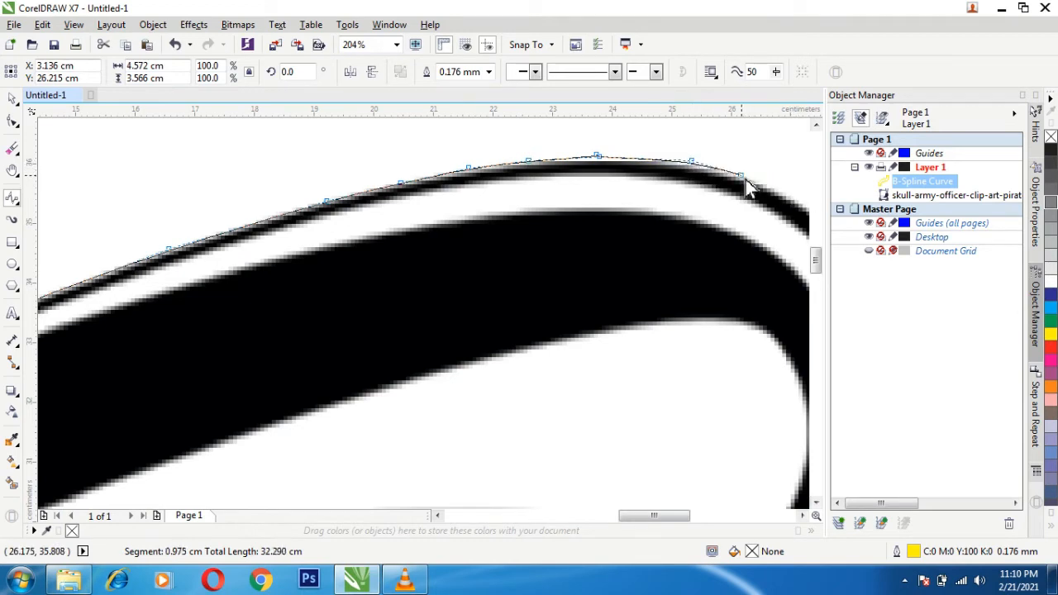
left_click(745, 178)
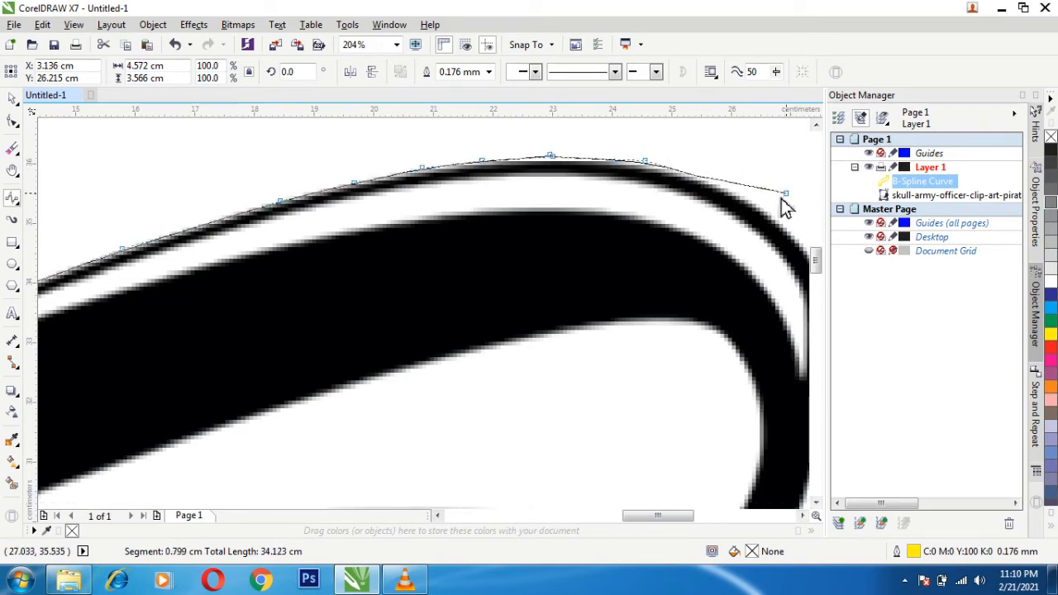
left_click(725, 185)
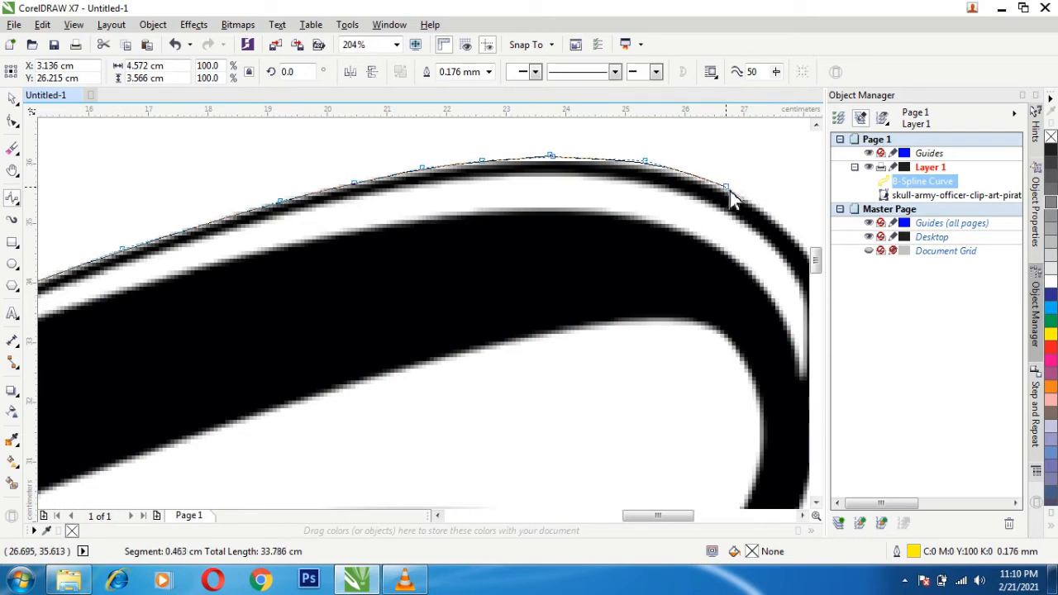
left_click(729, 190)
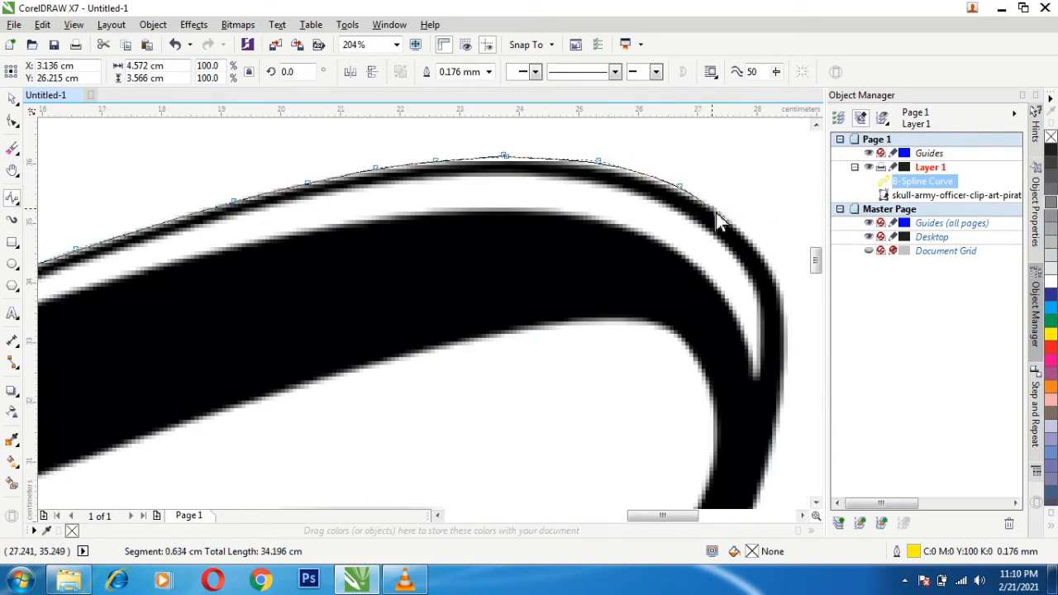
left_click(721, 209)
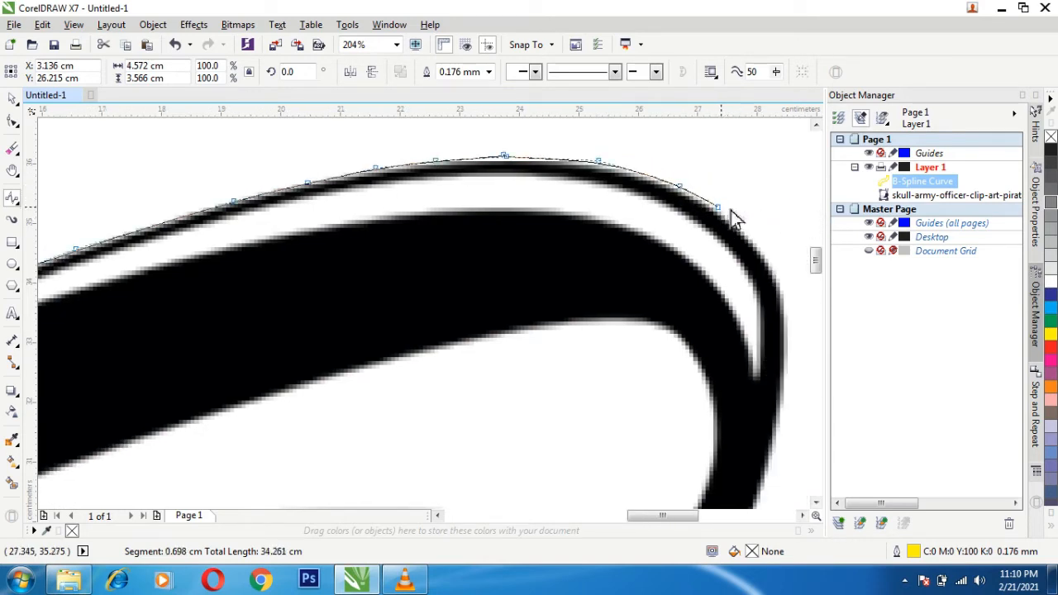
left_click(765, 251)
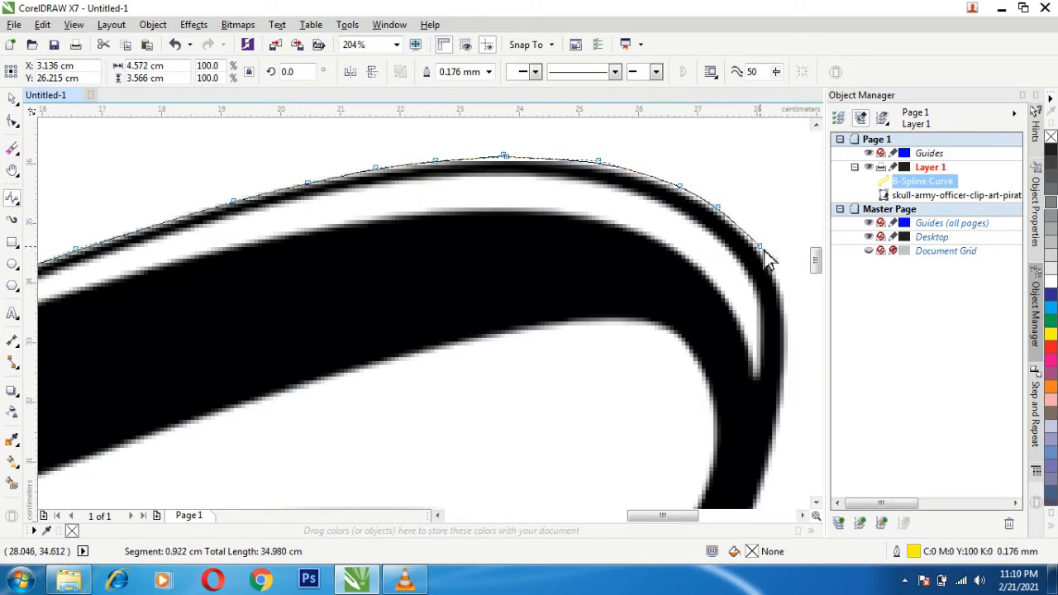
- Trace the B-Spline down the cap crown's outer right edge and end it at about X 28.1 cm, Y 30.6 cm
left_click(787, 295)
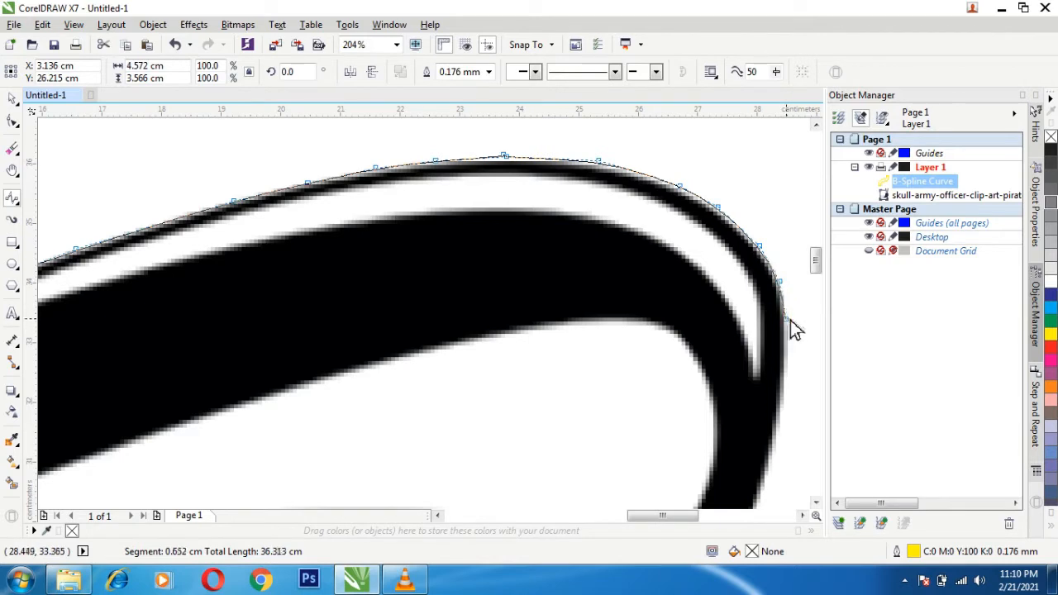
left_click(792, 313)
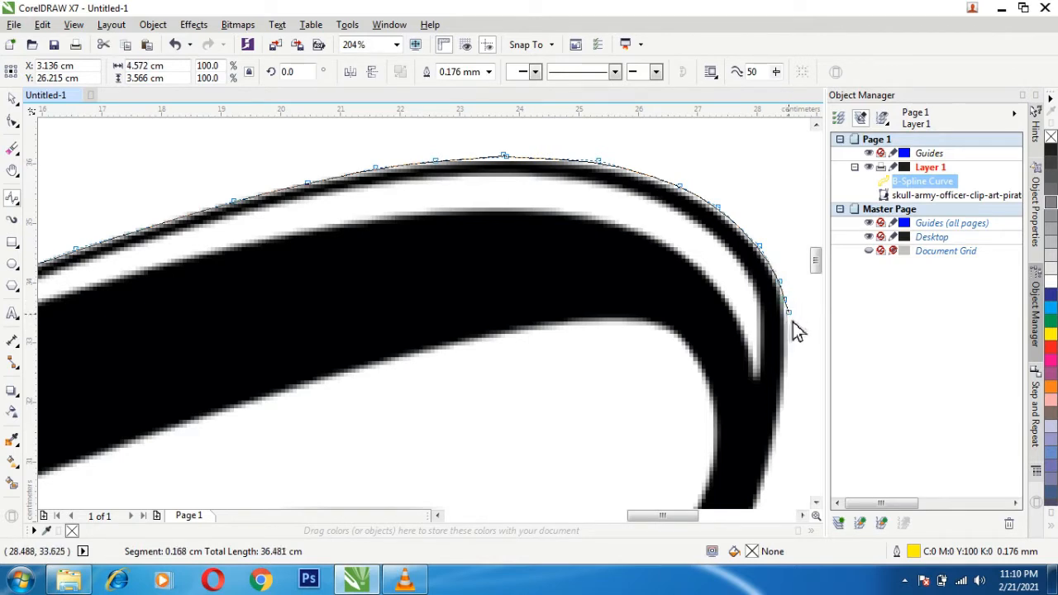
left_click(793, 342)
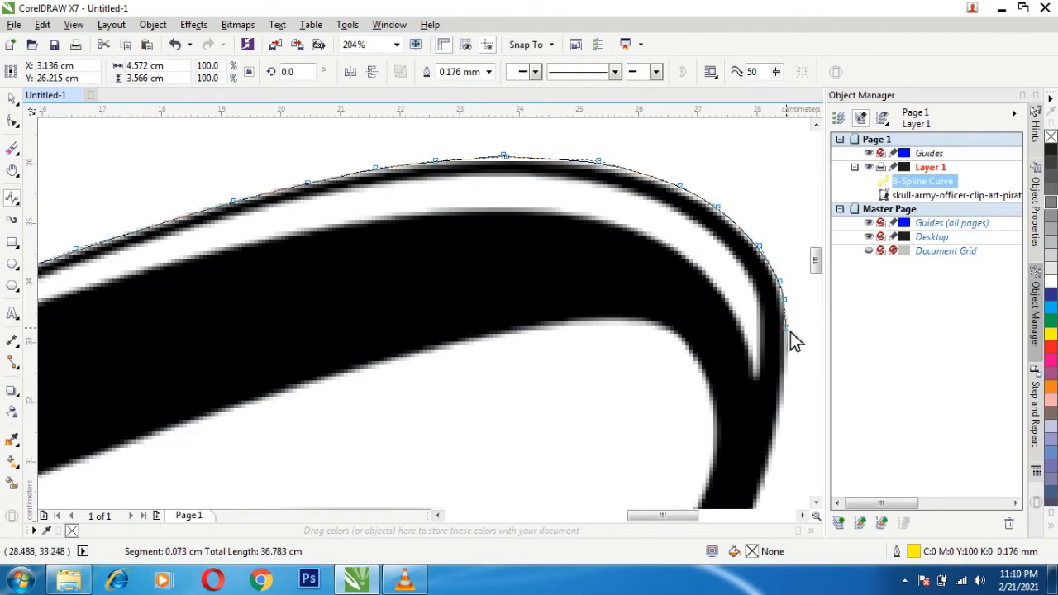
left_click(790, 398)
left_click(775, 457)
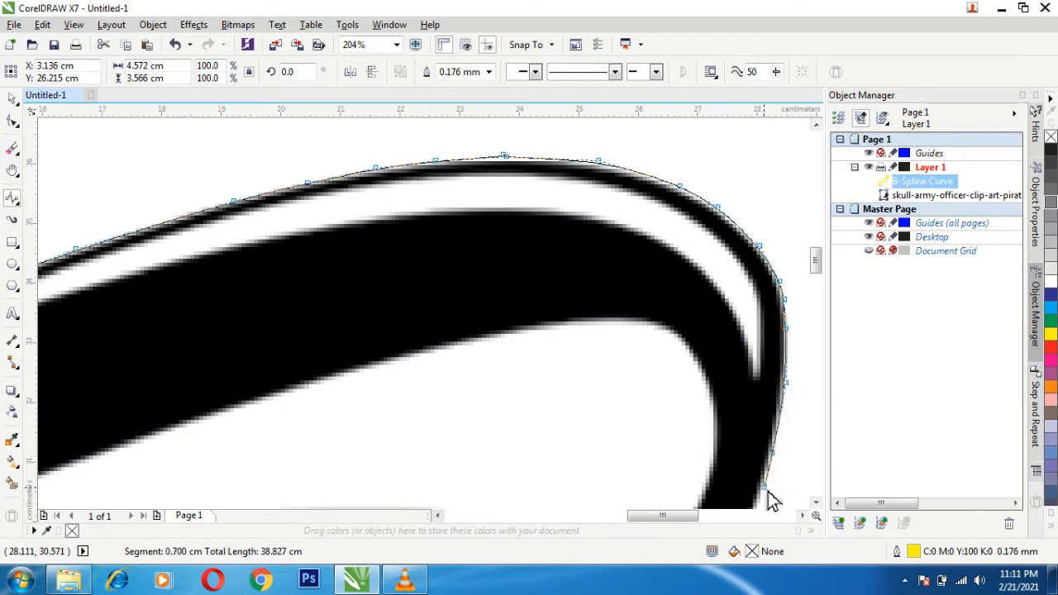
double_click(768, 500)
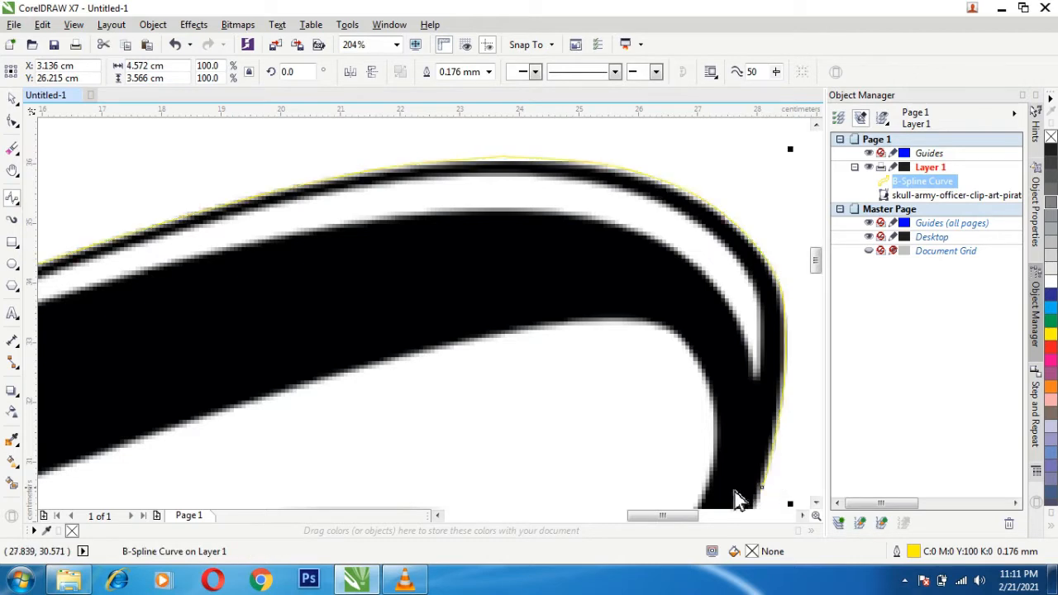
key("h")
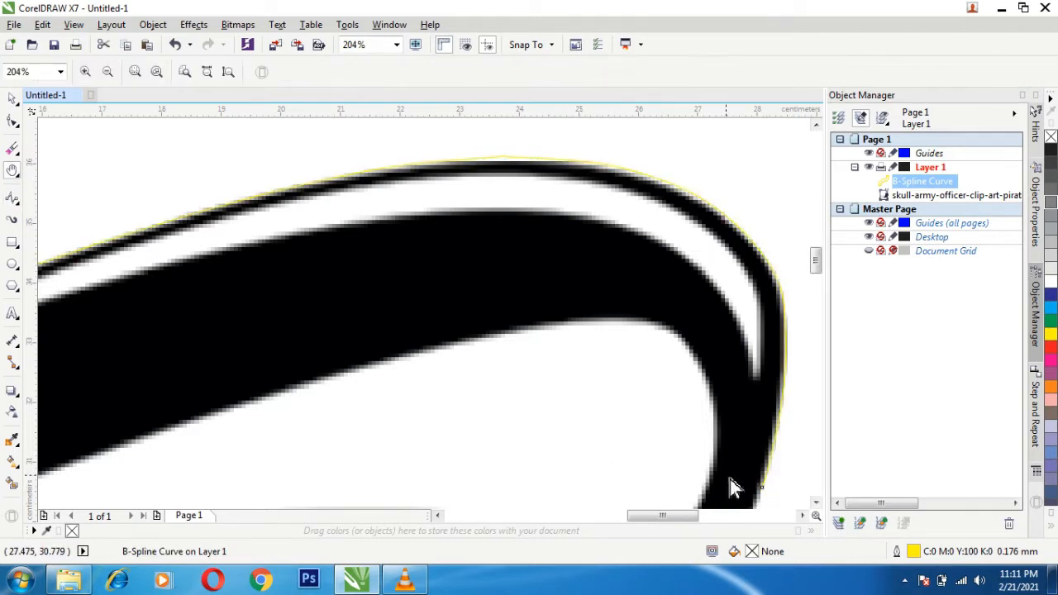
left_click_drag(730, 480, 423, 229)
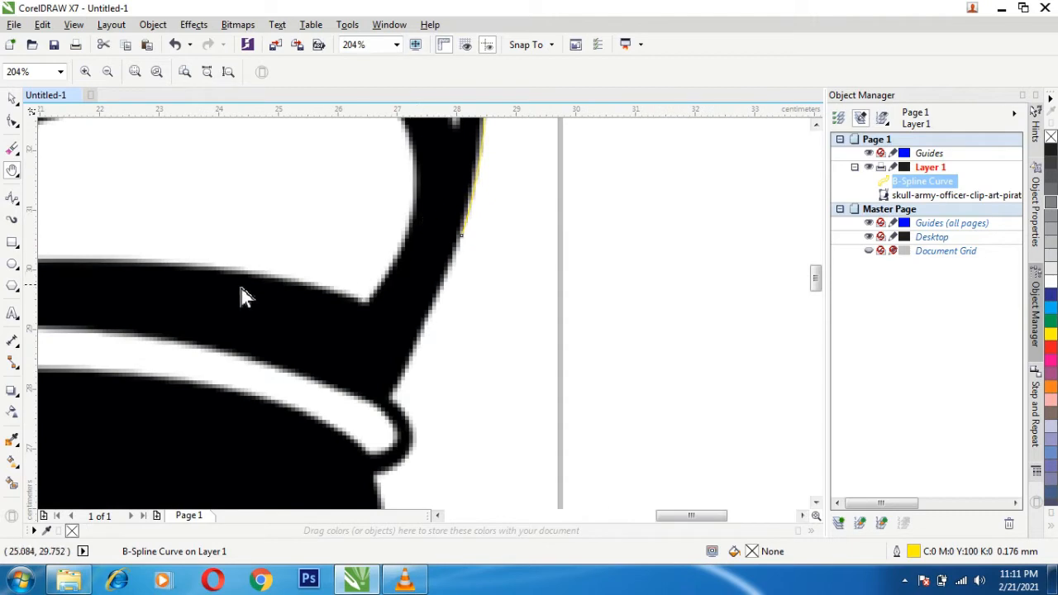
left_click(13, 198)
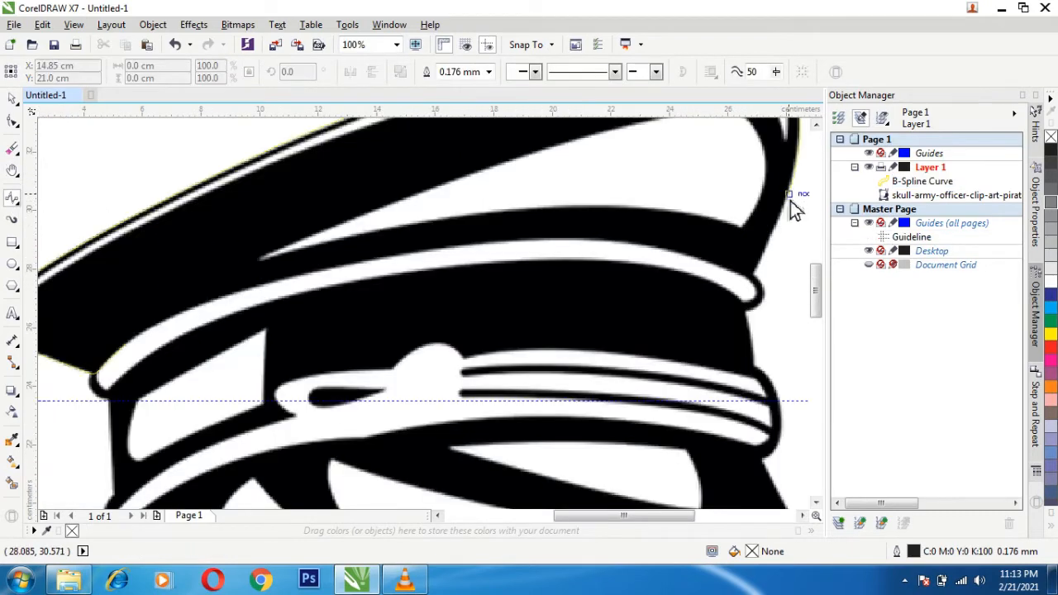
left_click(789, 196)
left_click(775, 243)
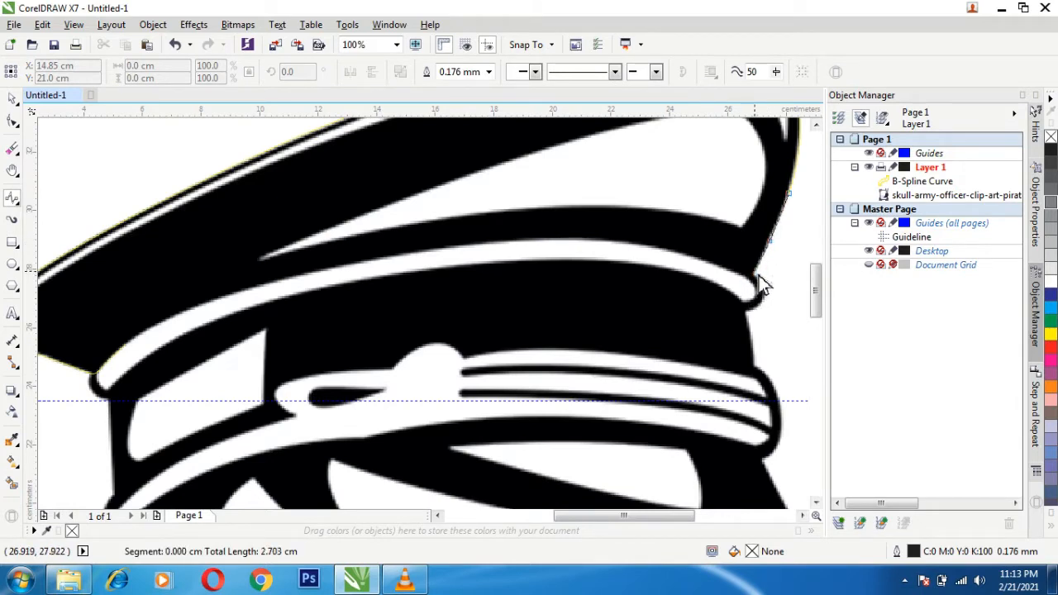
double_click(760, 280)
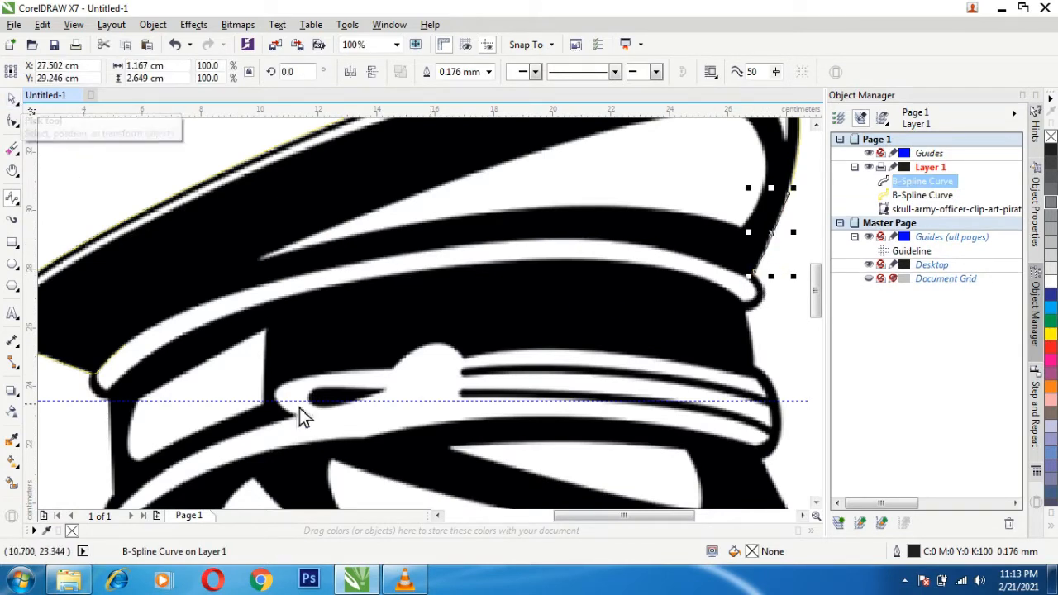
key("Delete")
- Lock the imported skull officer bitmap so it cannot be moved while tracing
left_click(12, 100)
left_click(75, 423)
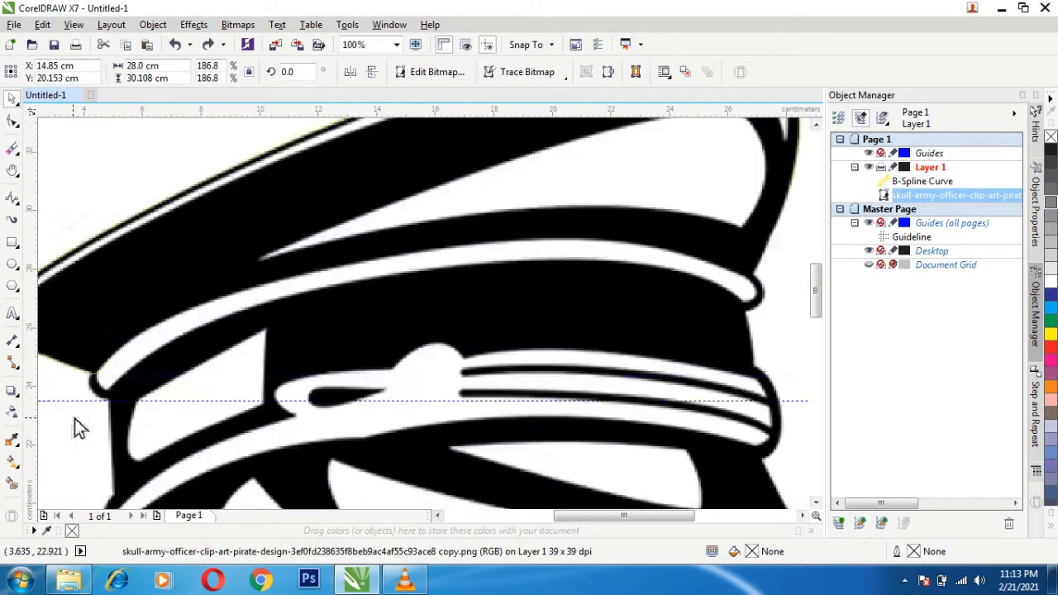
right_click(132, 441)
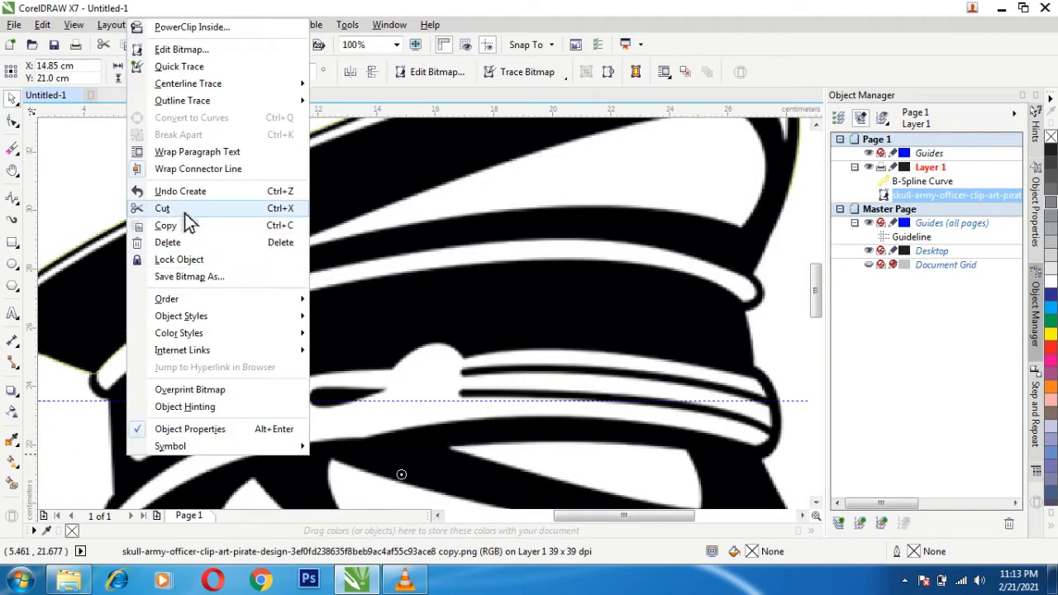
left_click(179, 259)
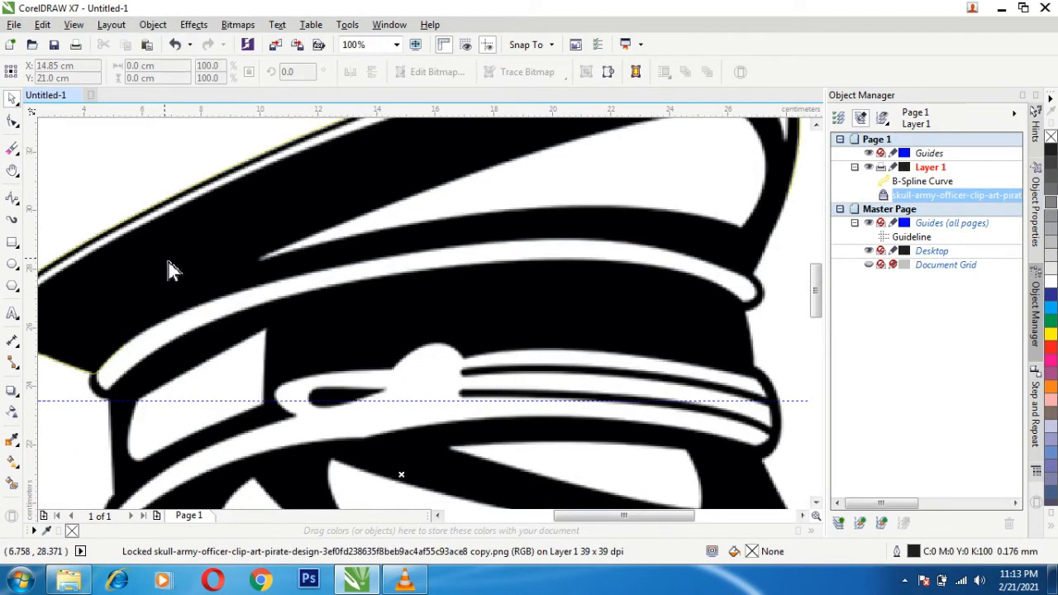
- Delete the horizontal guideline crossing the cap's lower band
left_click(912, 182)
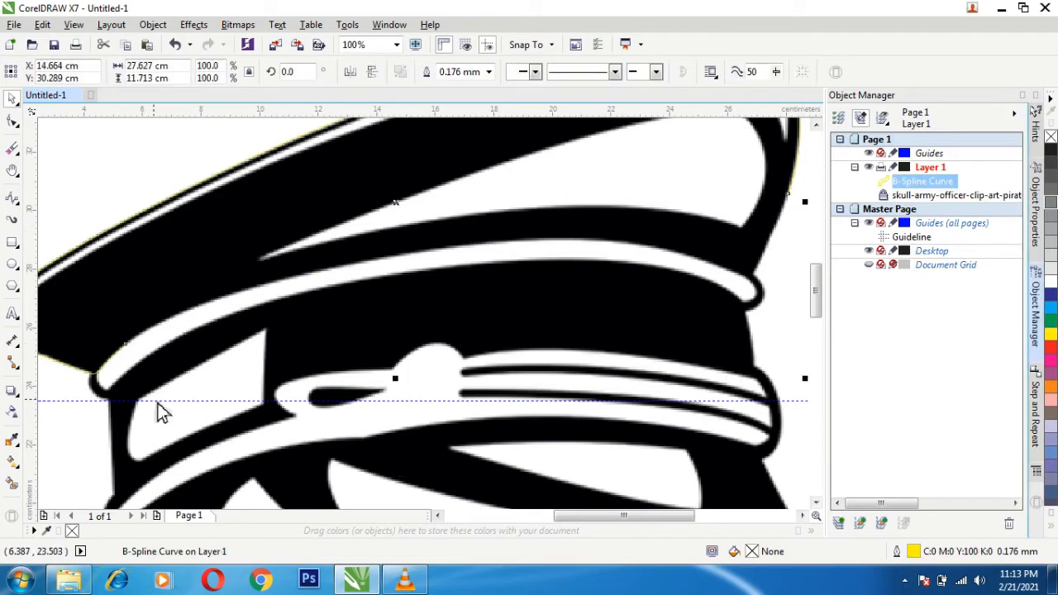
left_click(100, 402)
key("Delete")
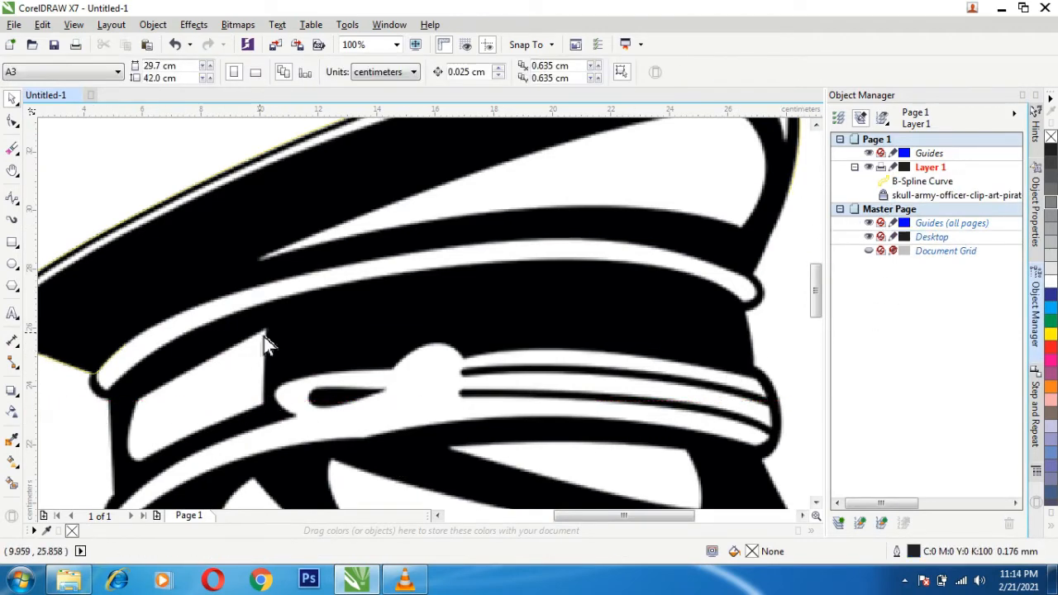
- Create a new layer on Page 1 and name it "tracing"
key("h")
left_click_drag(576, 305, 289, 460)
left_click(13, 198)
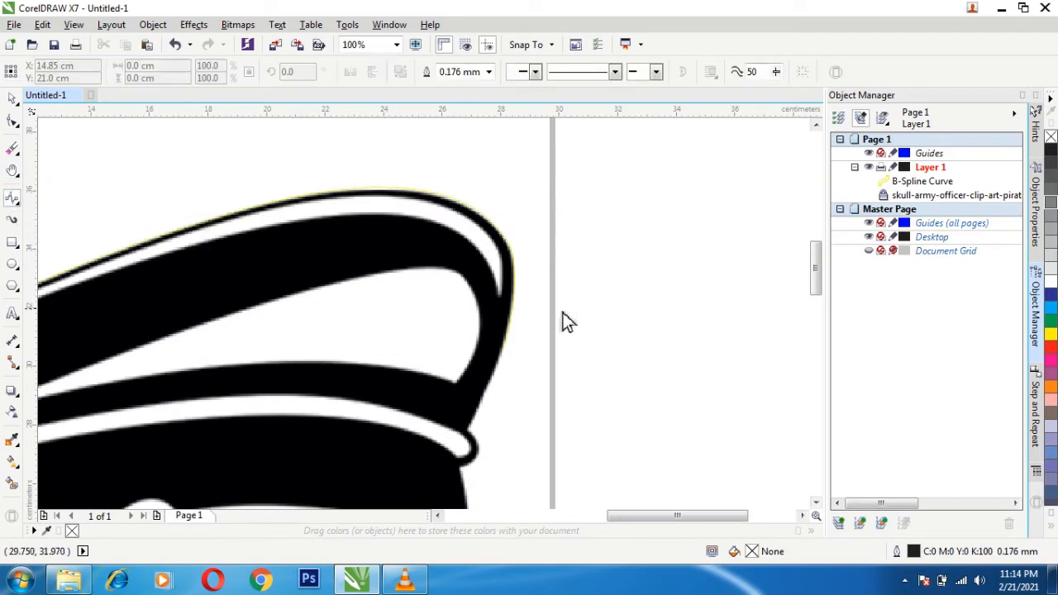
left_click(925, 183)
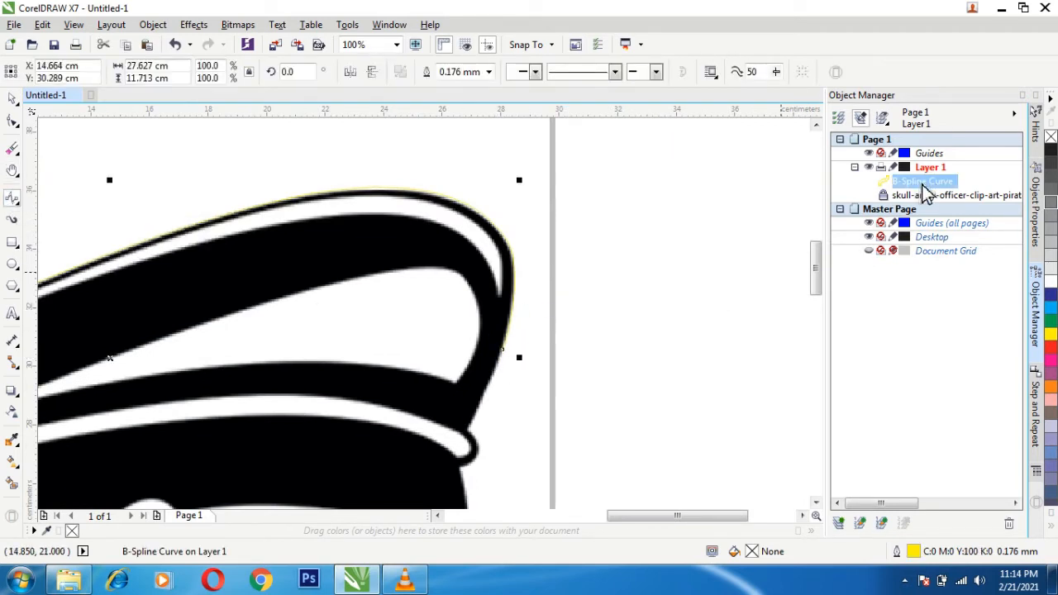
left_click(838, 523)
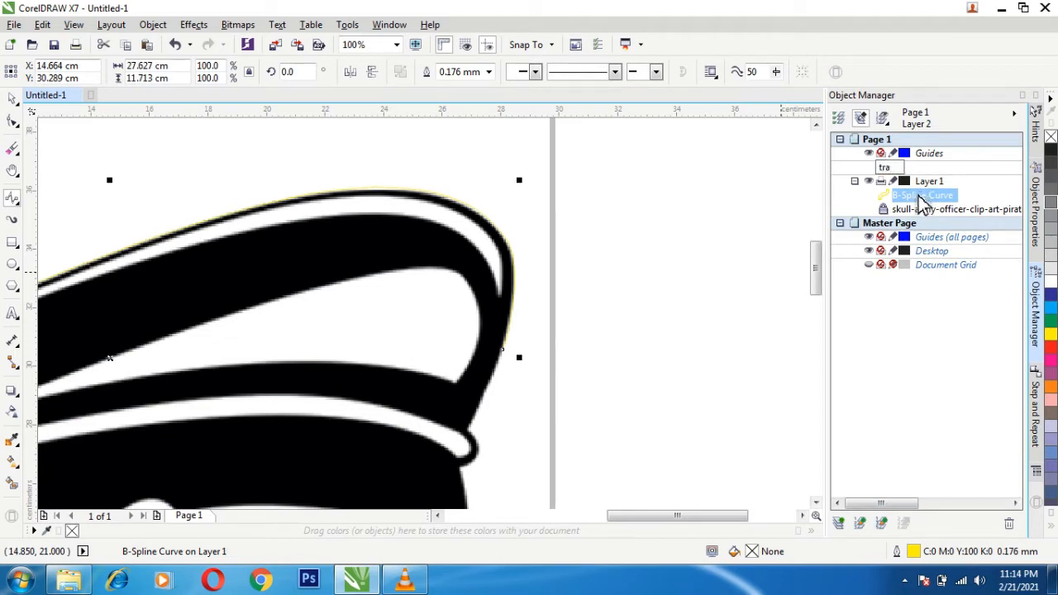
type("tracing")
key("Return")
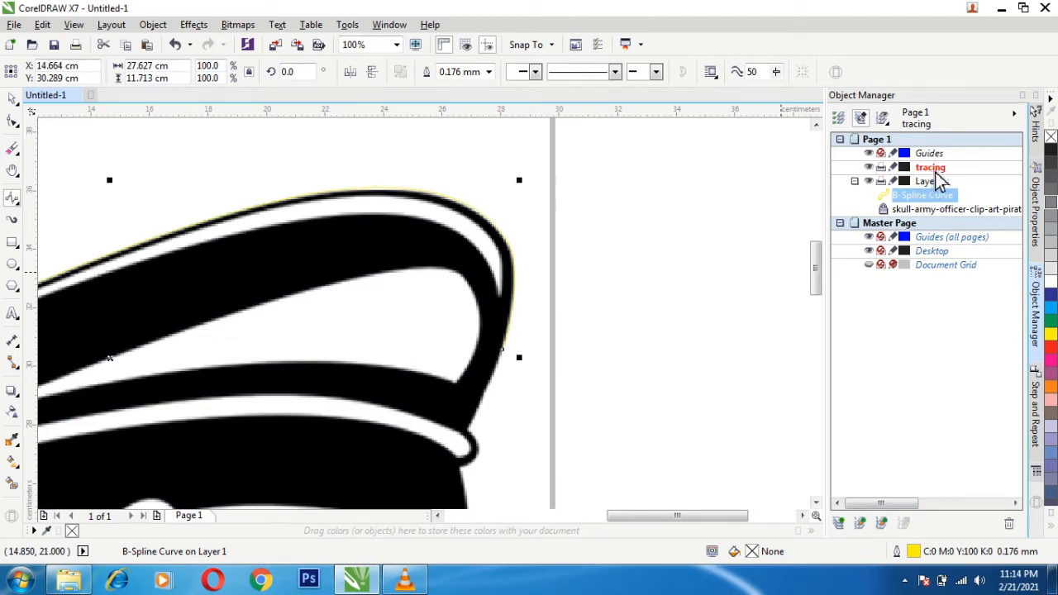
- Move the traced B-Spline curve onto the tracing layer and extend it down the crown's right edge to about X 26.7 cm, Y 27.7 cm
left_click_drag(935, 173, 934, 169)
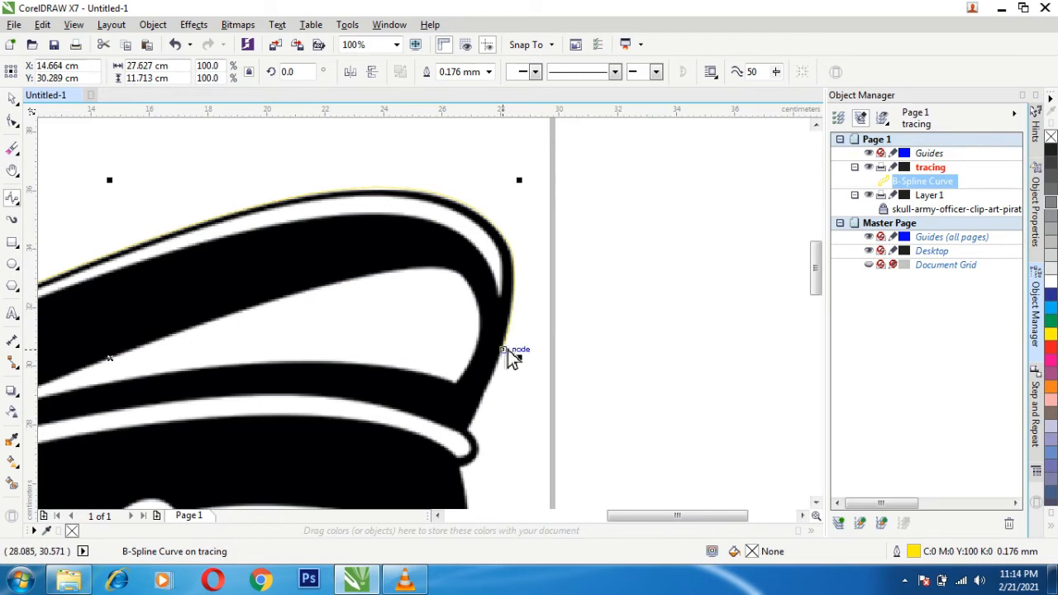
left_click(507, 349)
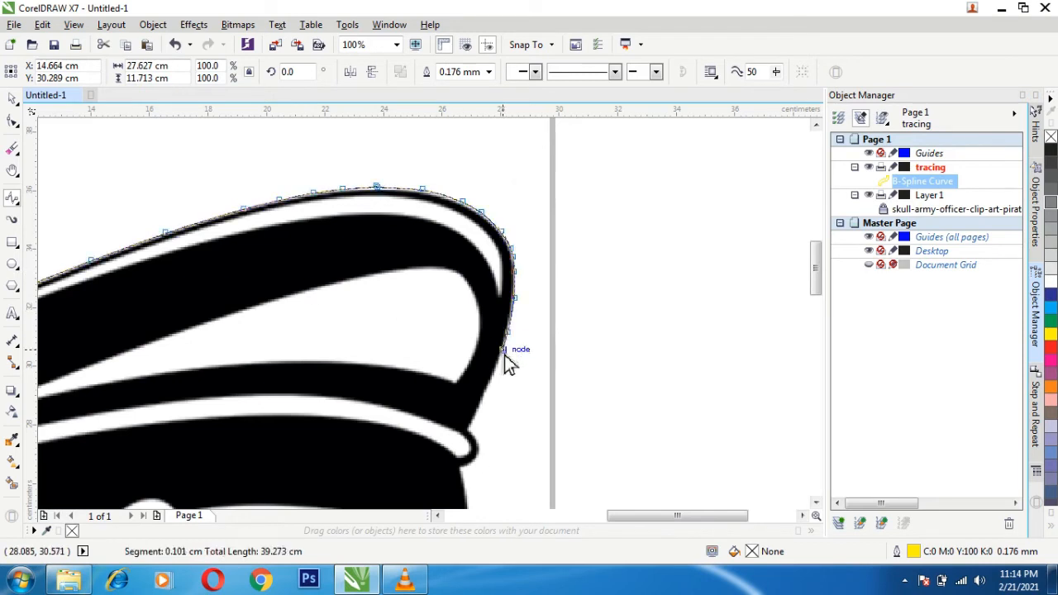
left_click(478, 412)
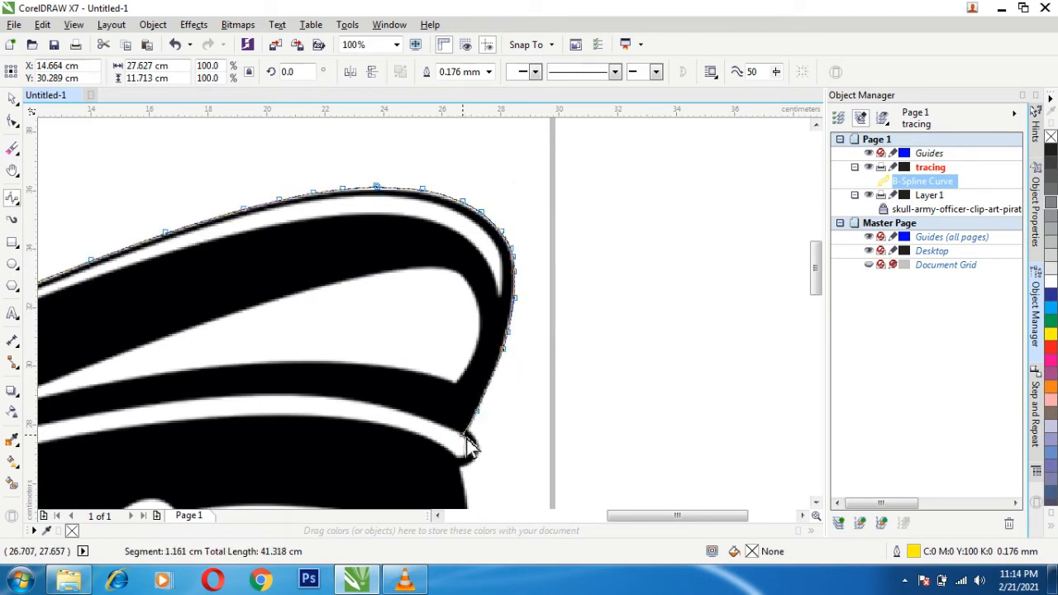
double_click(468, 445)
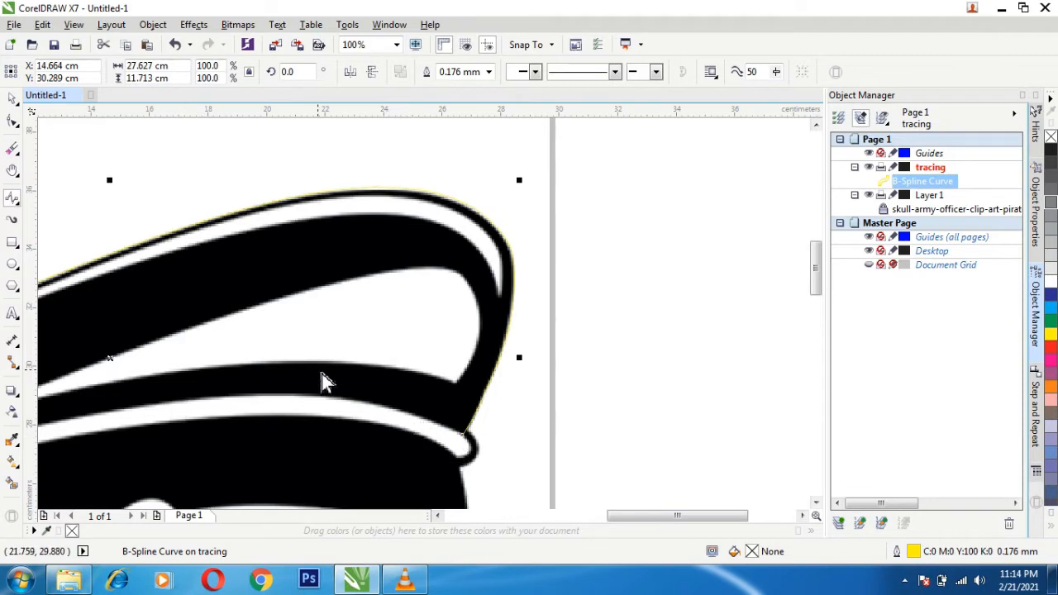
- Continue the B-Spline from the crown's lower-right corner along the white band's upper edge, ending at about X 16.4 cm
key("z")
left_click(344, 403)
left_click(13, 198)
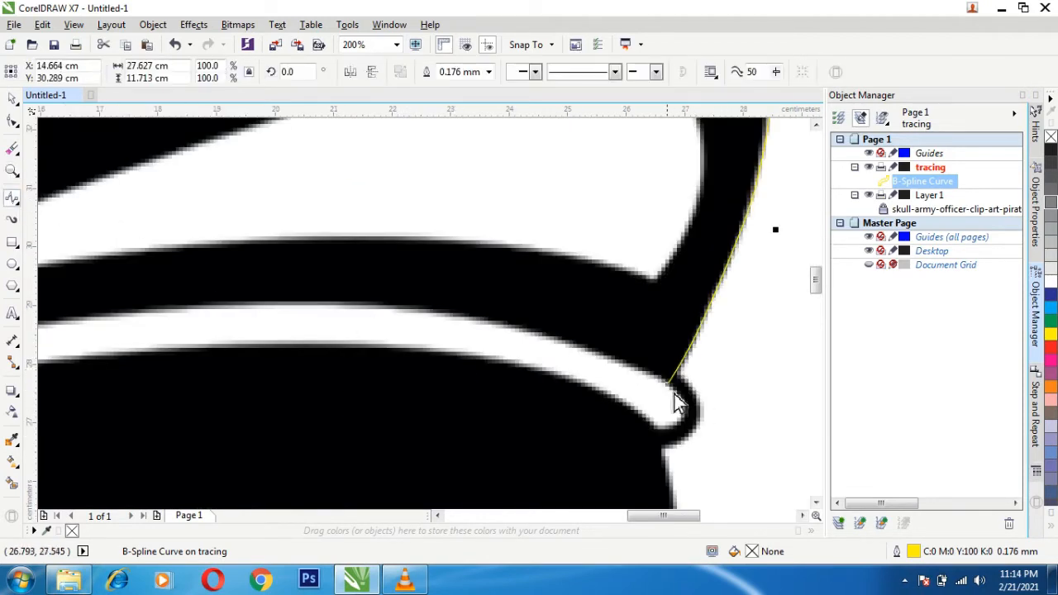
left_click(672, 382)
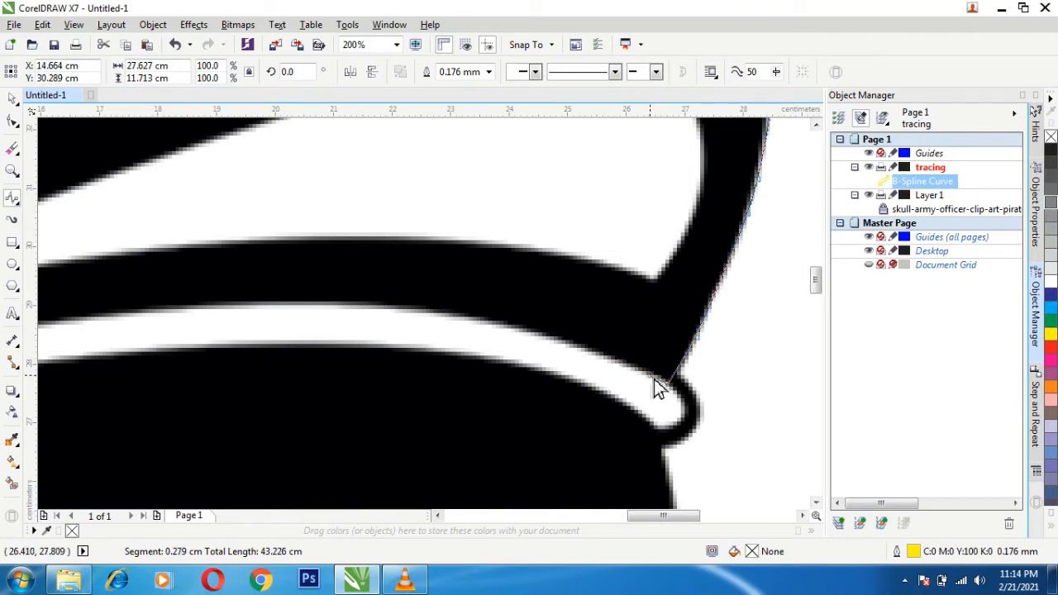
left_click(643, 372)
left_click(566, 340)
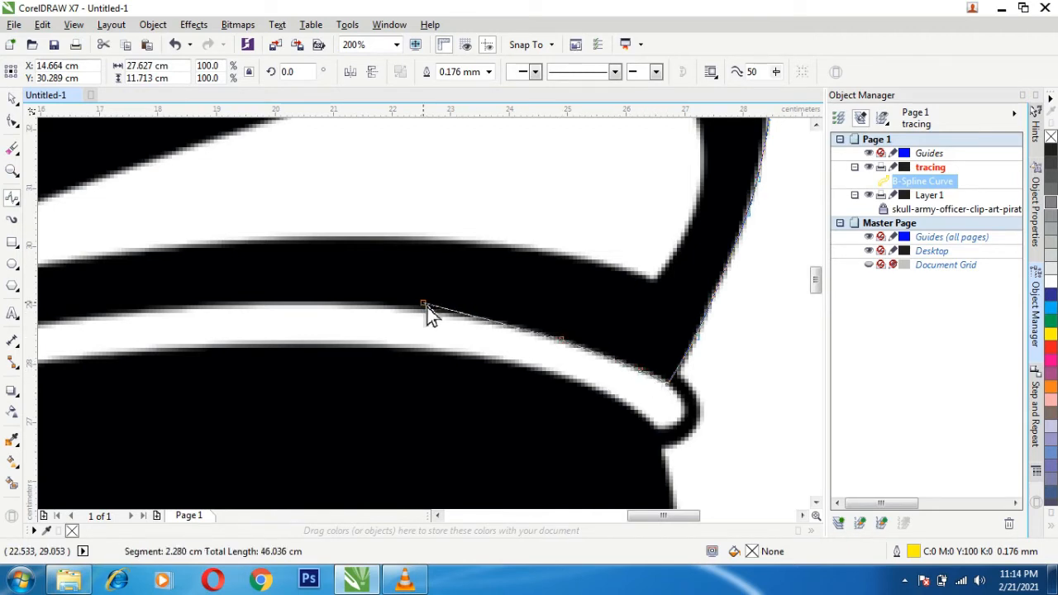
left_click(425, 310)
left_click(327, 305)
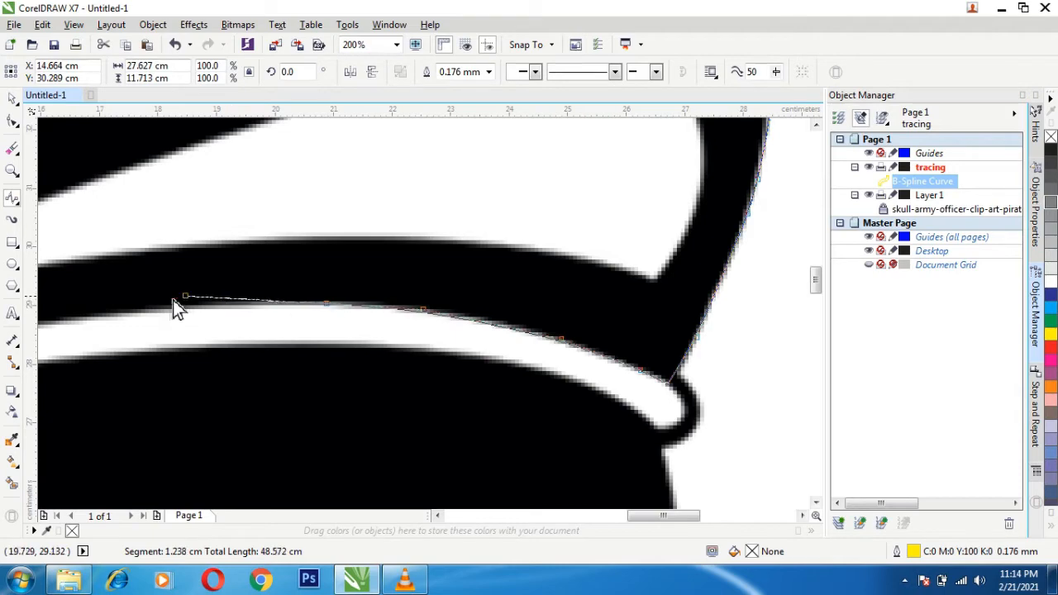
left_click(175, 312)
double_click(65, 323)
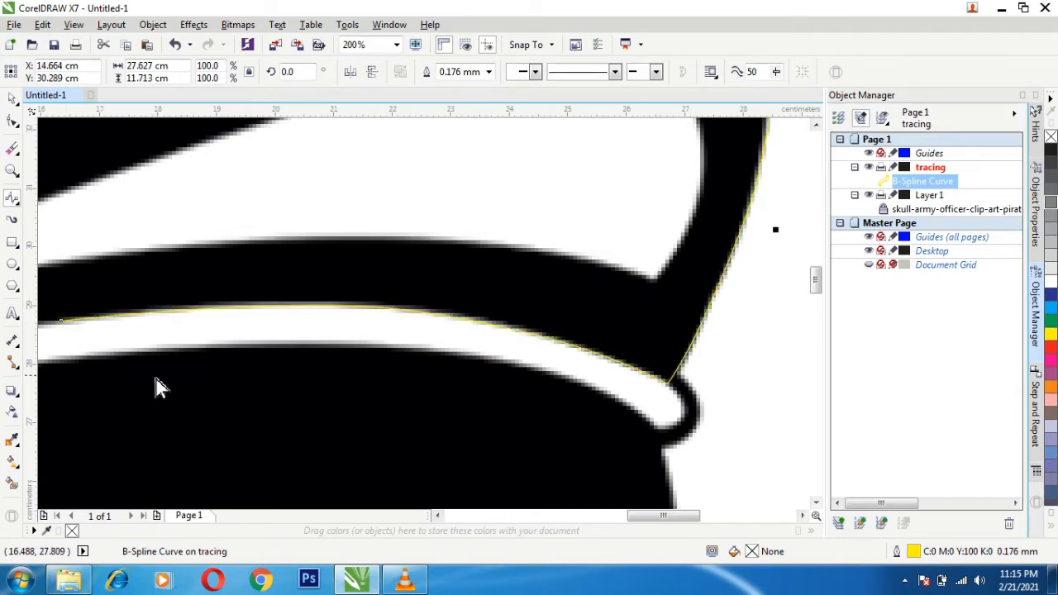
- Extend the B-Spline farther left along the white band's upper edge, ending at about X 6.8 cm
key("h")
left_click_drag(209, 370, 575, 408)
left_click(12, 198)
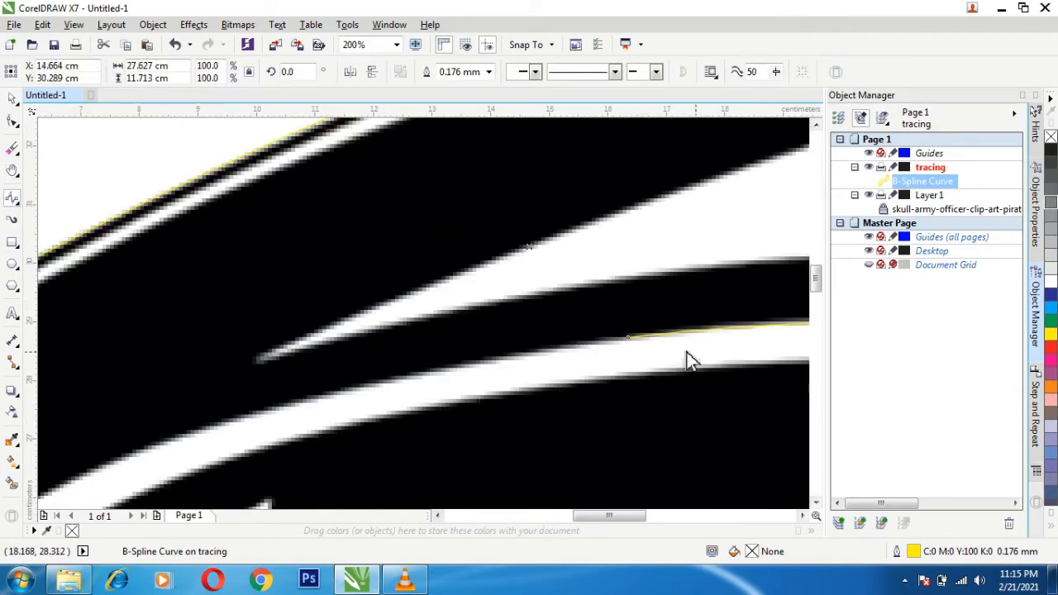
left_click(633, 339)
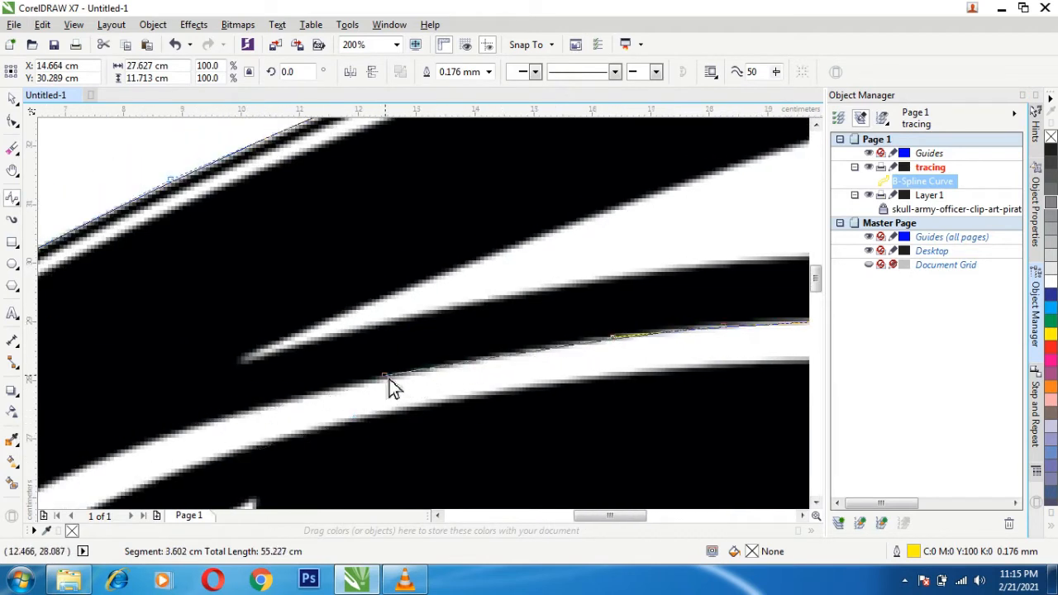
left_click(380, 382)
left_click(210, 423)
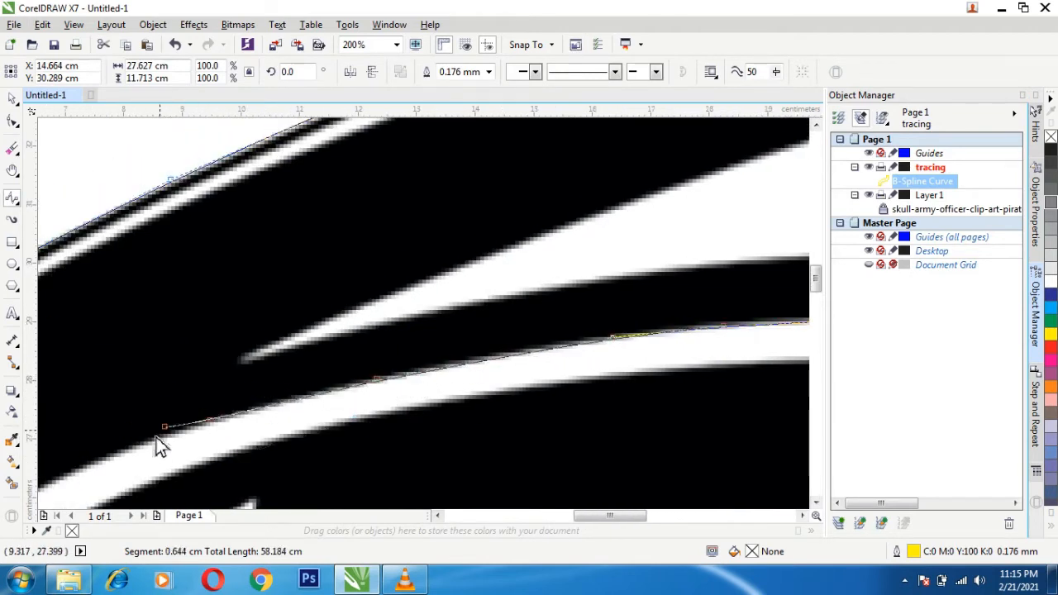
left_click(101, 462)
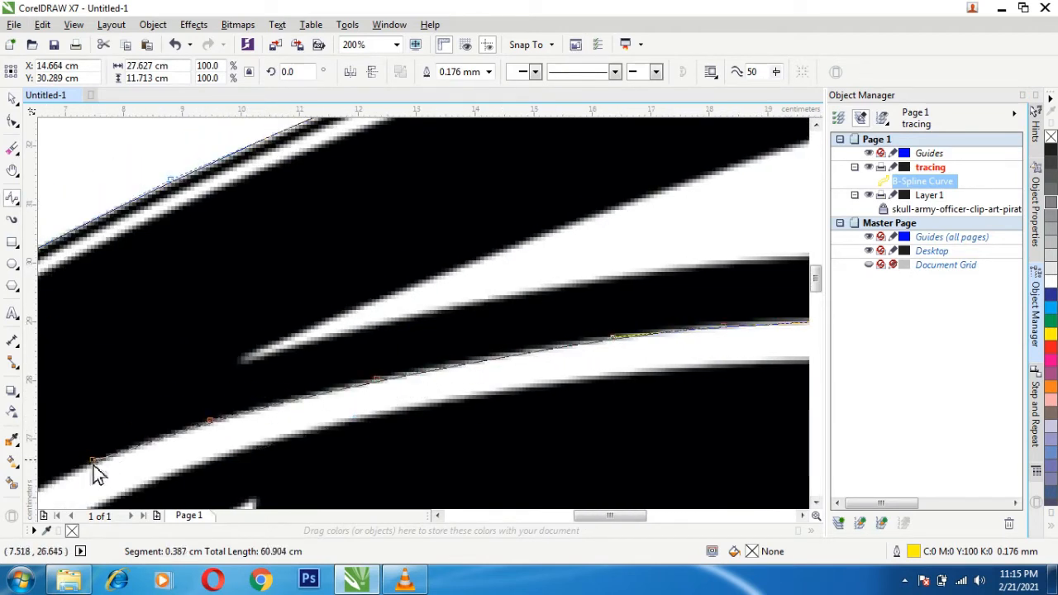
double_click(52, 486)
- Trace the rest of the white band's upper edge and close the B-Spline outline at the crown's lower-left corner
key("h")
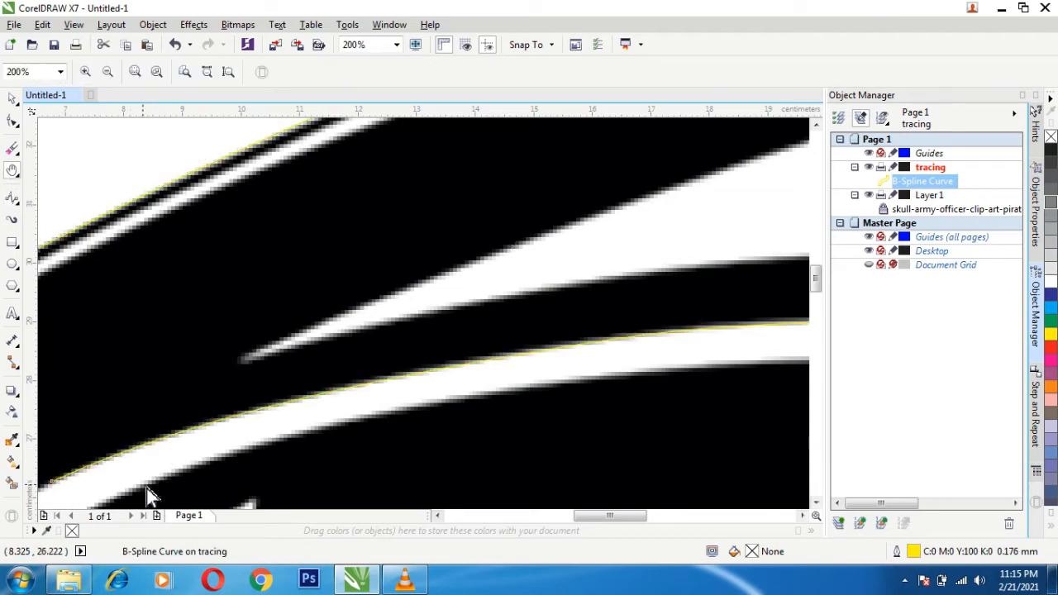
mouse_move(147, 489)
left_mouse_down()
mouse_move(538, 336)
mouse_move(615, 293)
left_mouse_up()
left_click(16, 197)
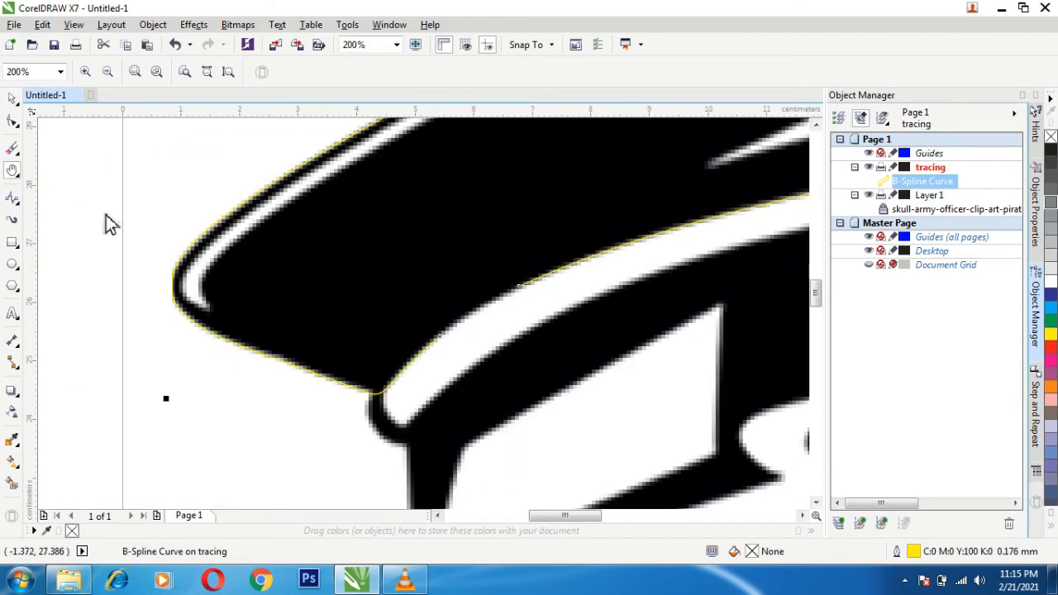
left_click(521, 288)
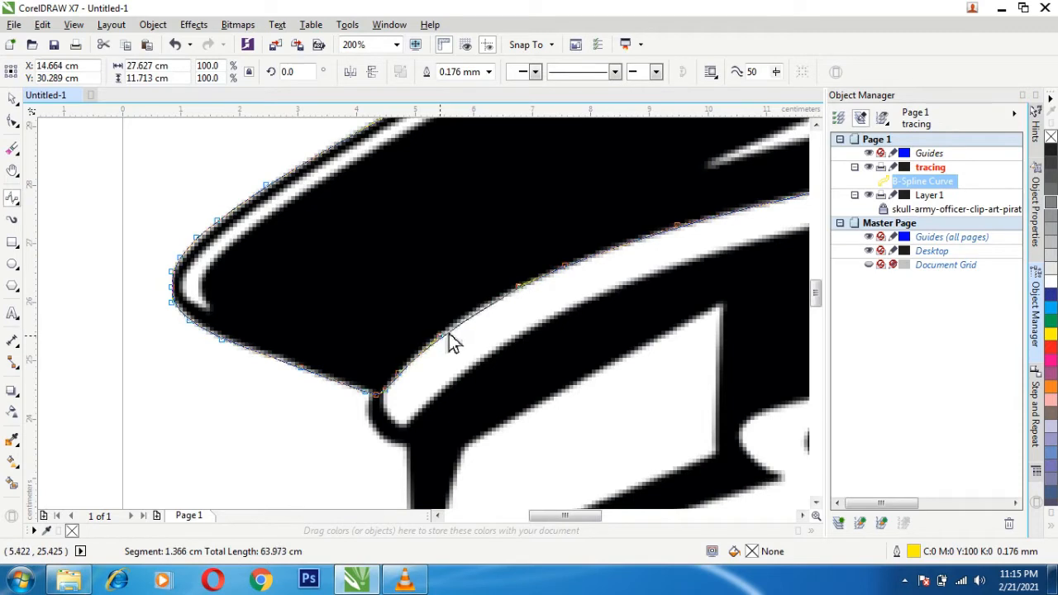
double_click(452, 335)
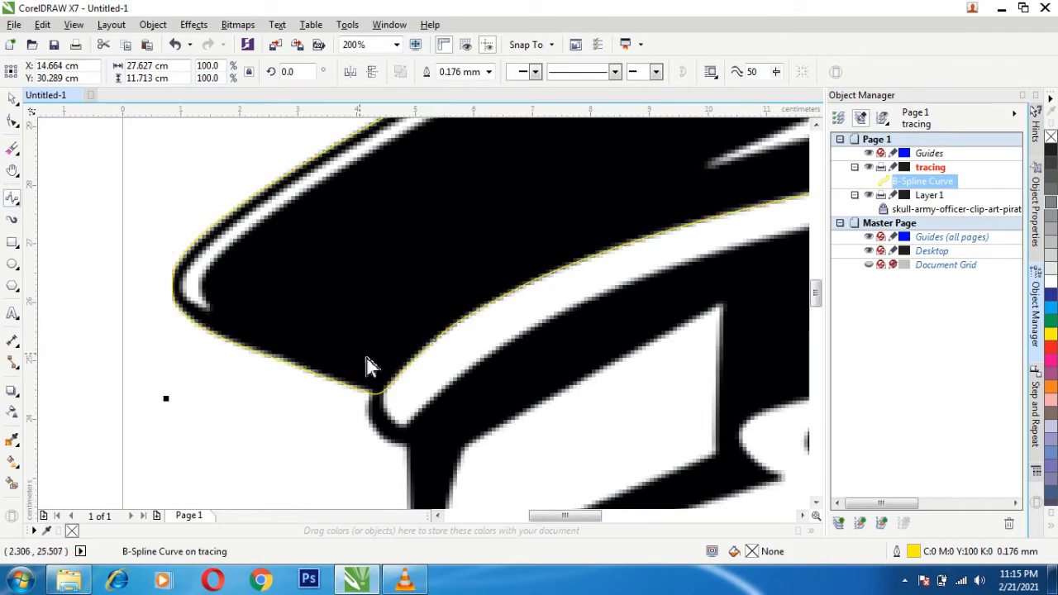
left_click(394, 370)
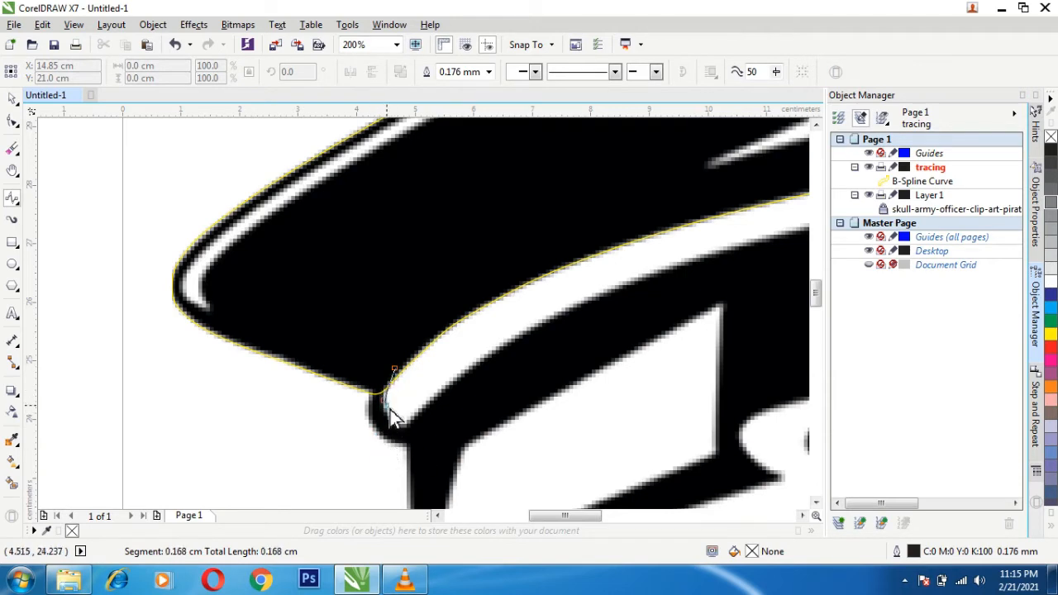
double_click(394, 419)
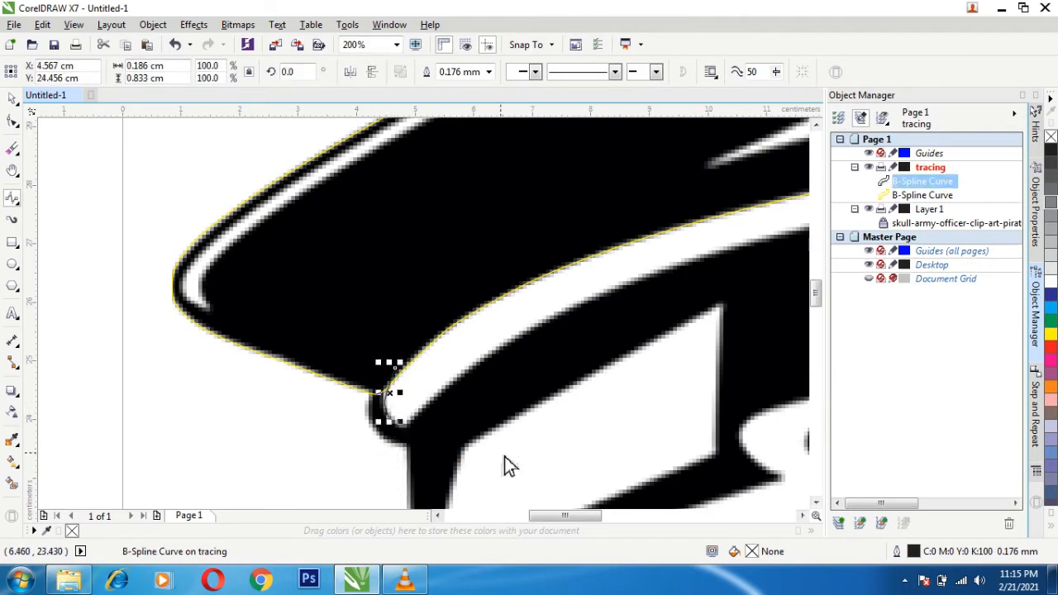
key("Delete")
scroll(359, 385, "up", 1)
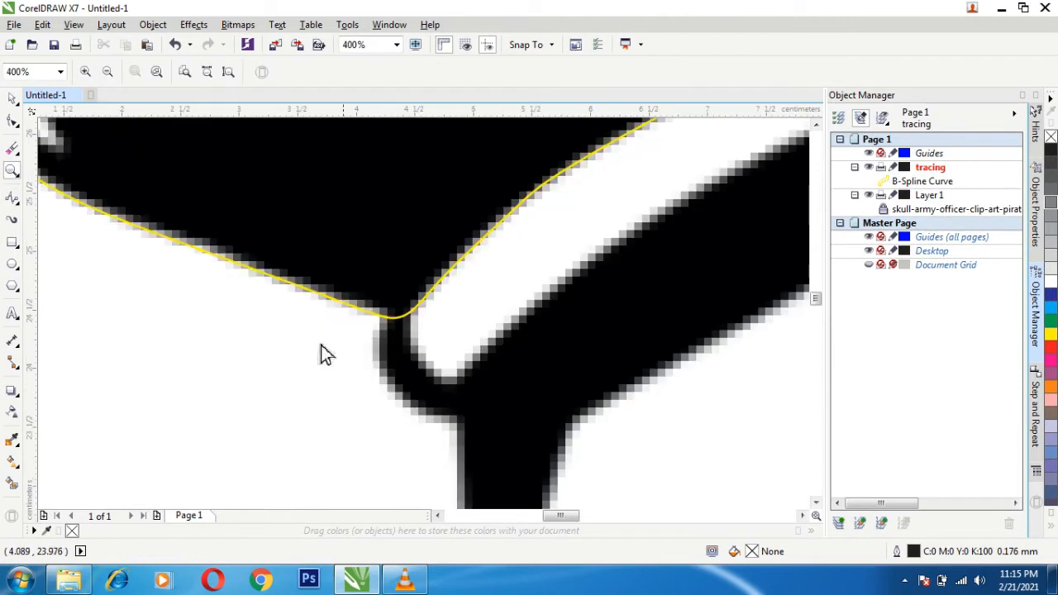
left_click(438, 282)
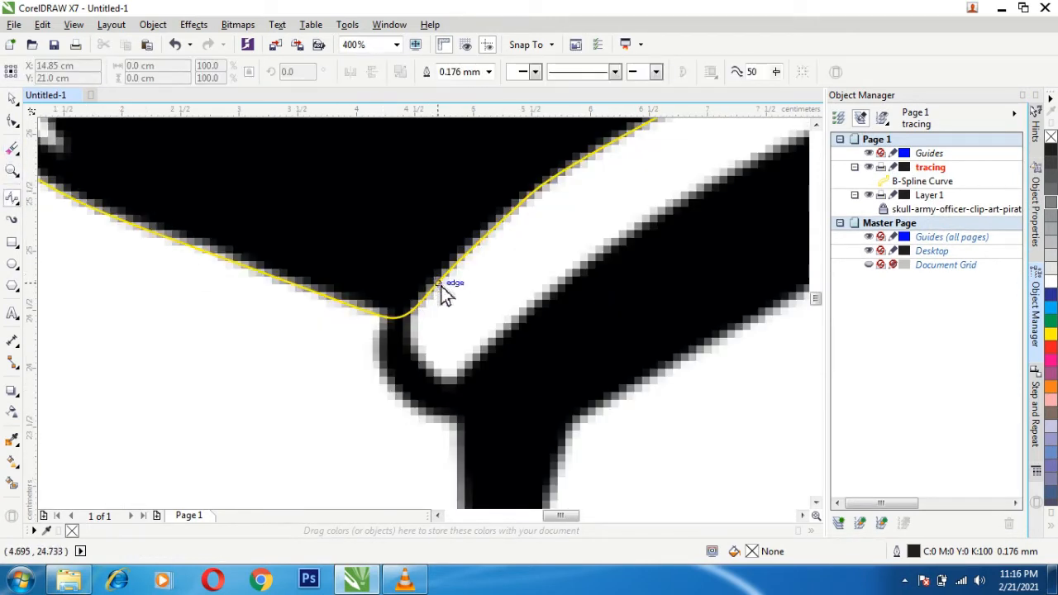
double_click(411, 320)
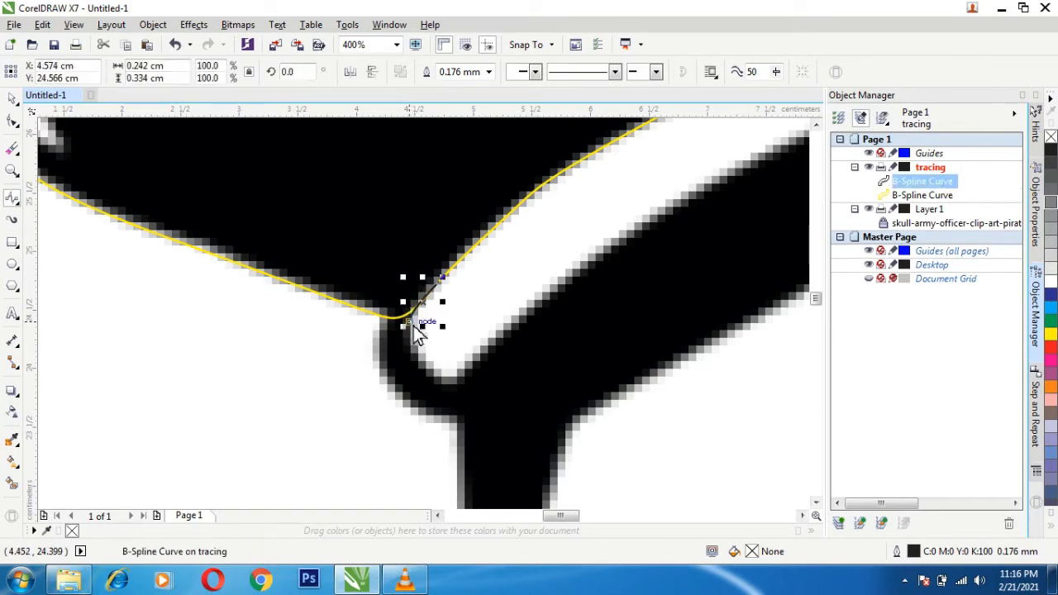
key("Delete")
- Draw a closed B-Spline about 1.0 by 1.4 cm around the black trim at the band's left end, overlapping the crown outline
left_click(432, 275)
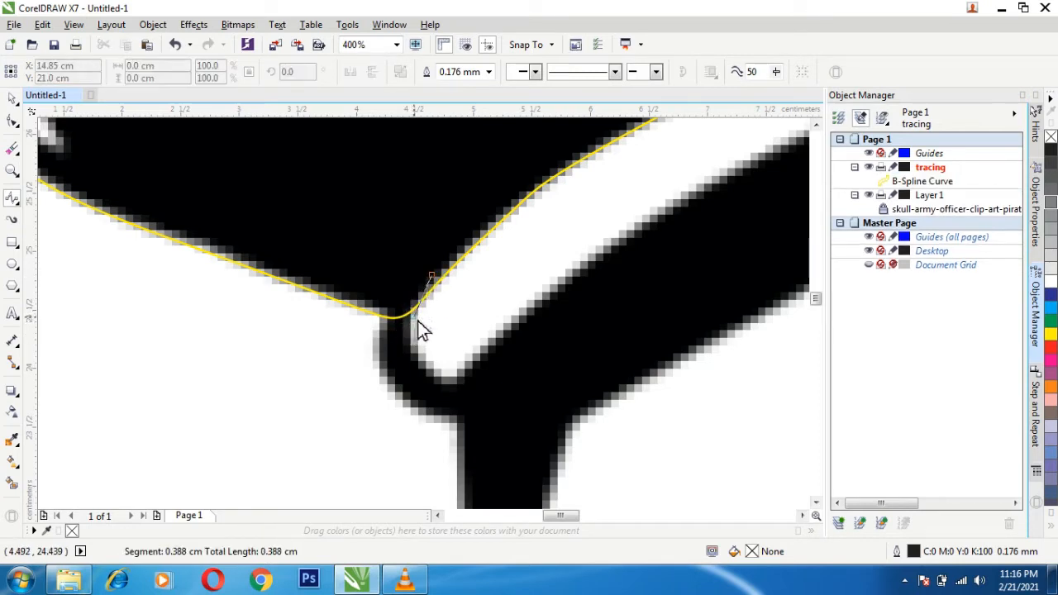
left_click(417, 322)
left_click(418, 357)
left_click(495, 422)
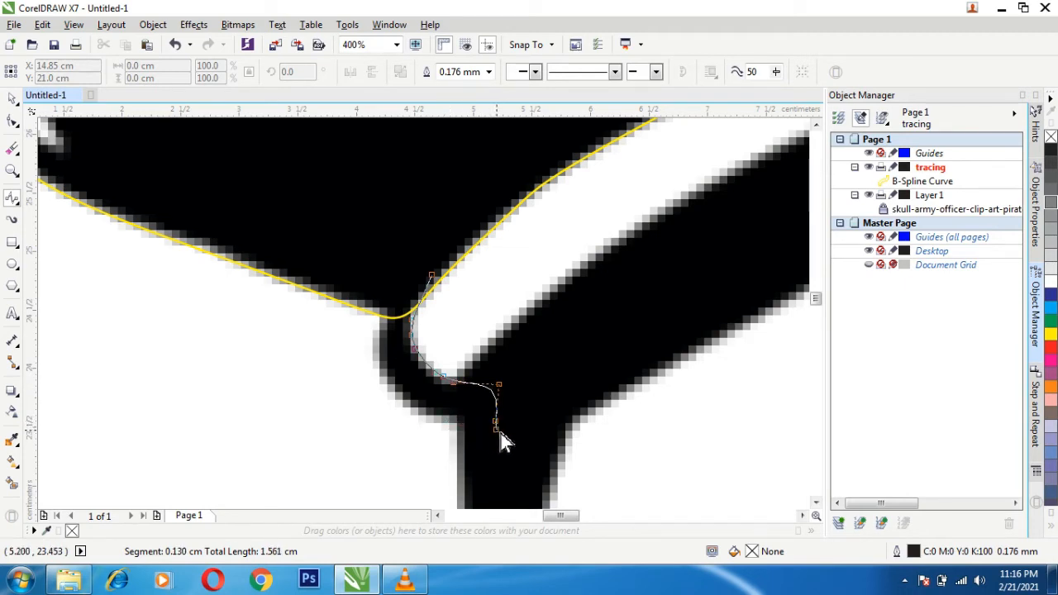
left_click(455, 423)
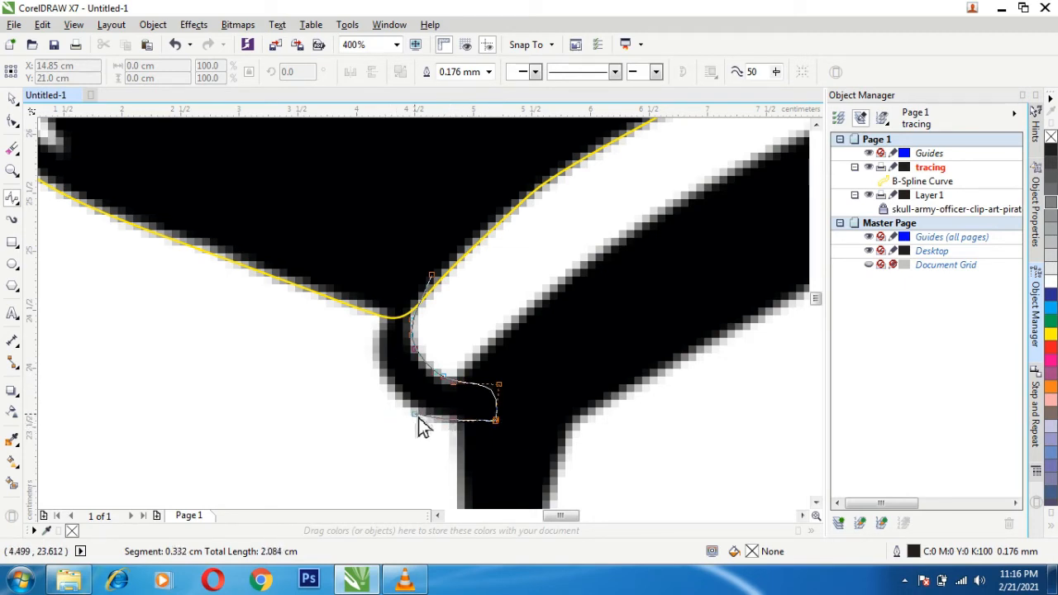
left_click(416, 417)
left_click(393, 399)
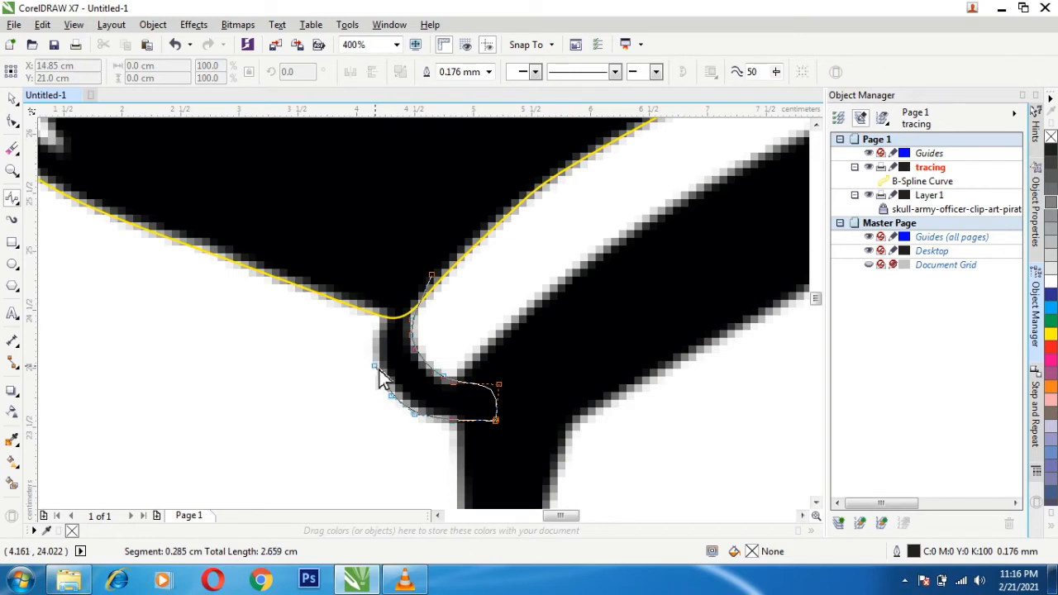
left_click(376, 367)
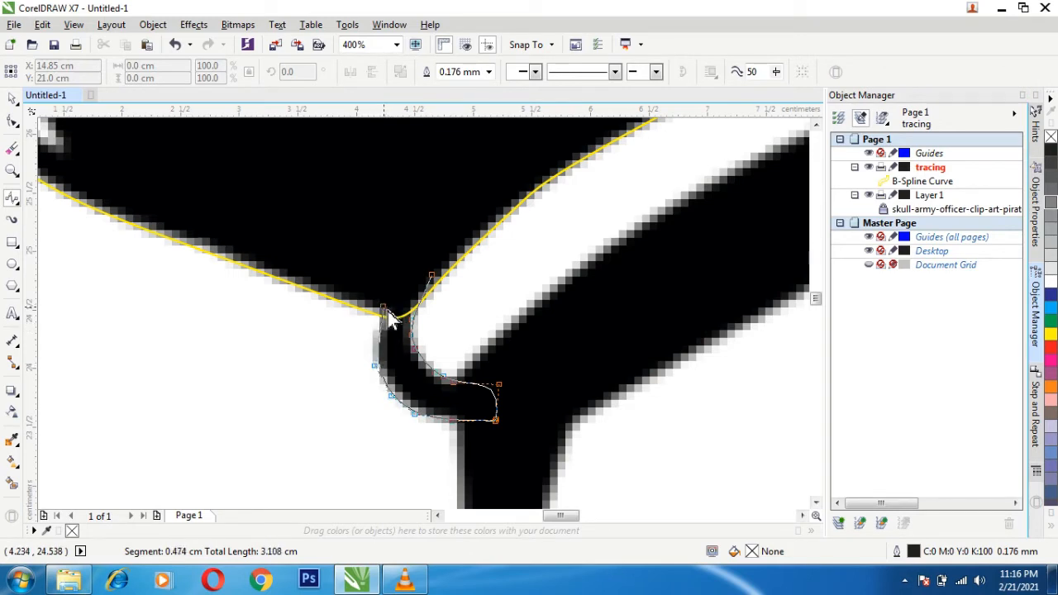
left_click(380, 325)
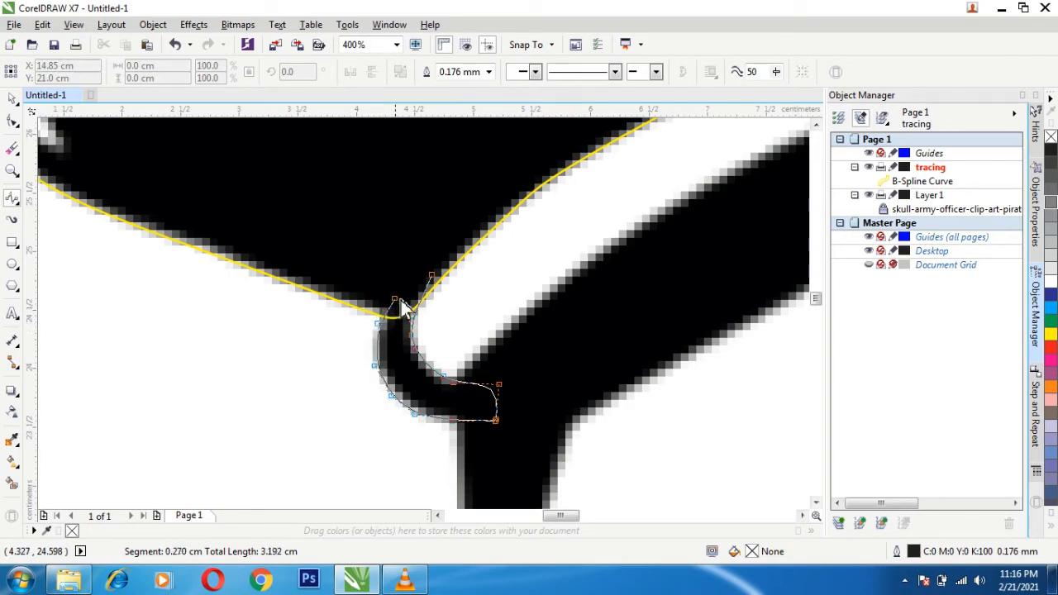
double_click(442, 279)
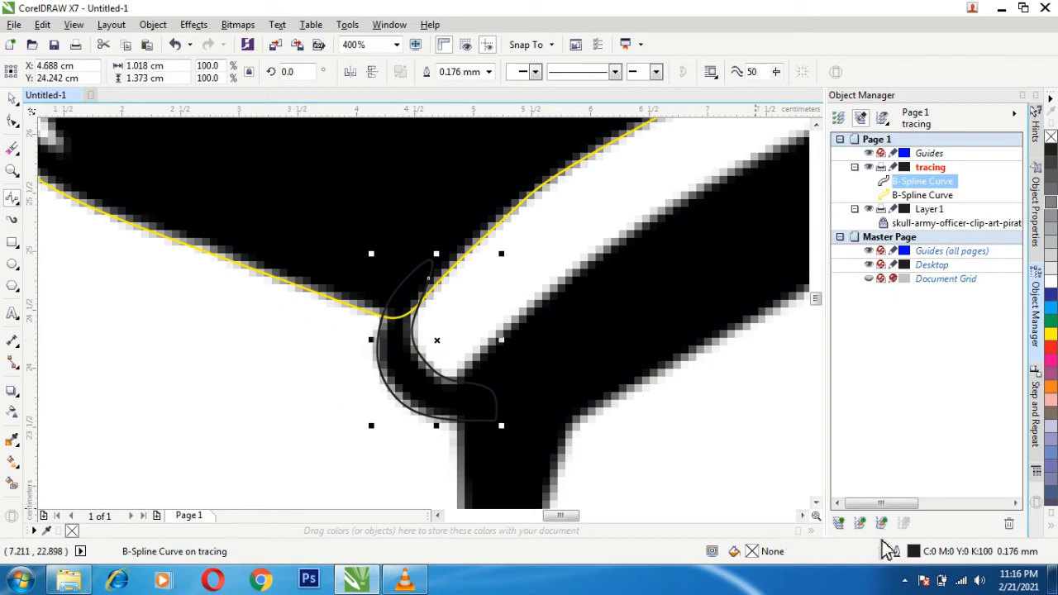
- Set the outline color of the new trim curve at the band's left end to yellow
double_click(914, 552)
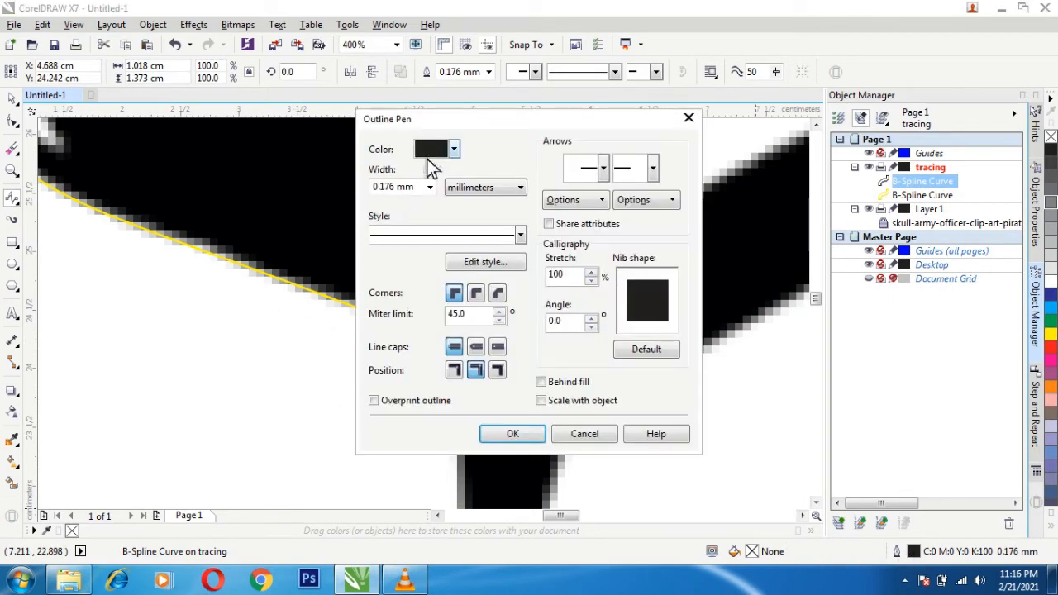
left_click(454, 149)
left_click(429, 188)
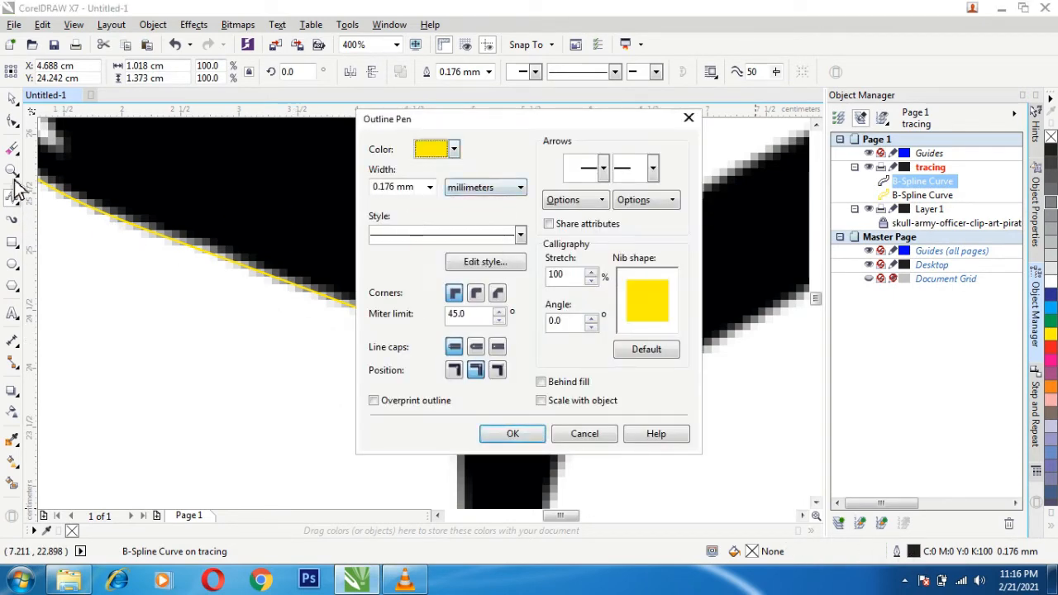
left_click(487, 438)
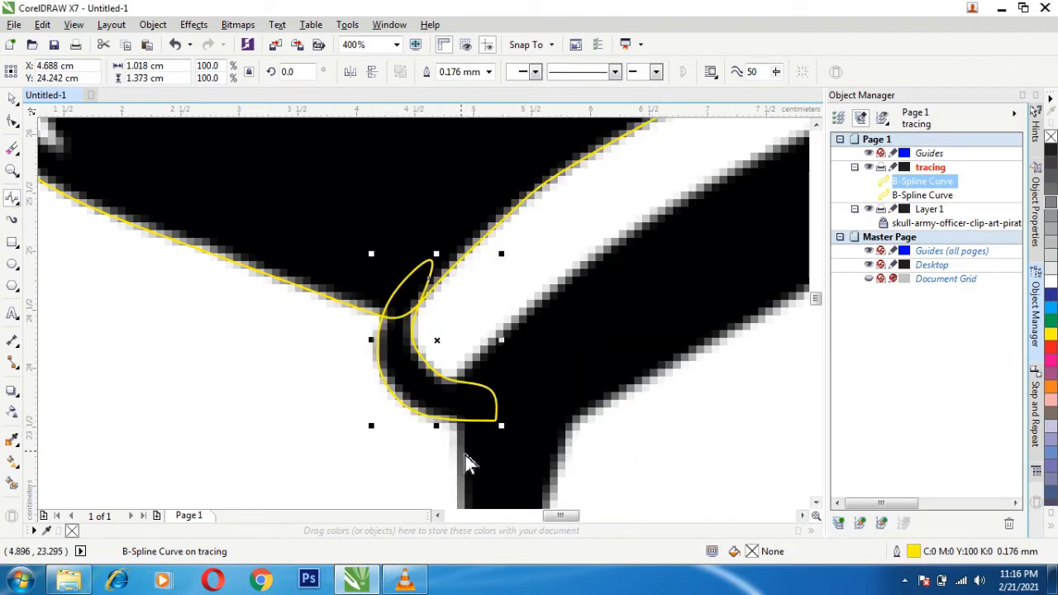
- Start a B-Spline at the white band's right end and trace the outer edge of its black trim
key("z")
key("F3")
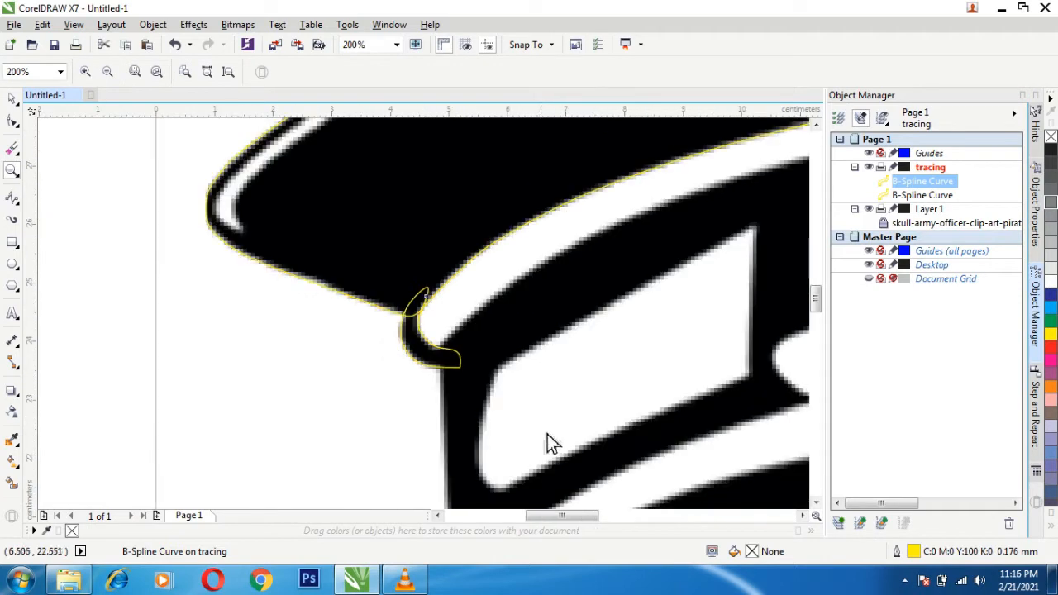
left_click(13, 198)
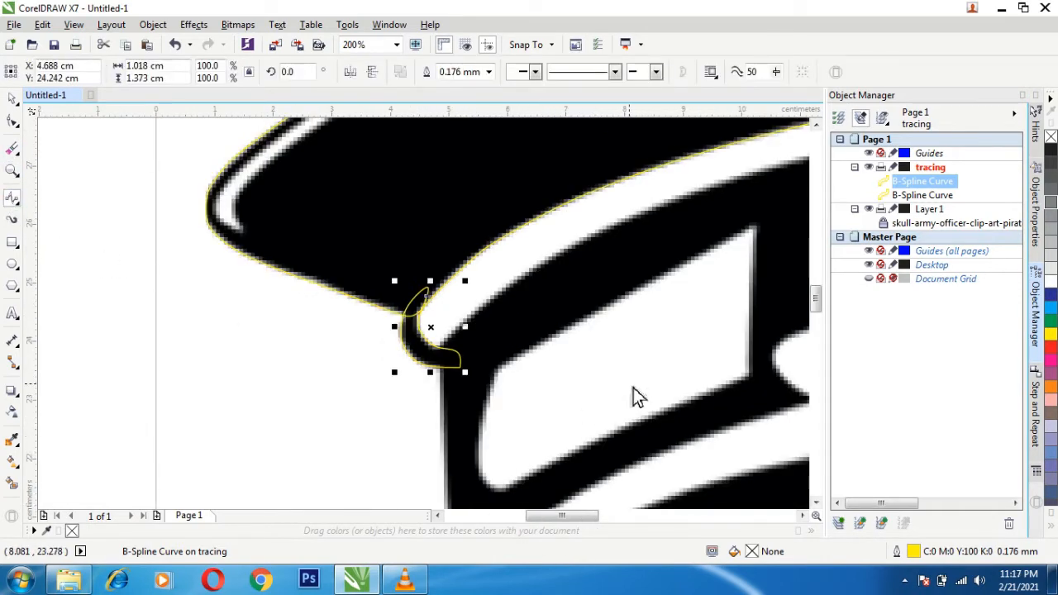
key("h")
left_click_drag(638, 386, 93, 386)
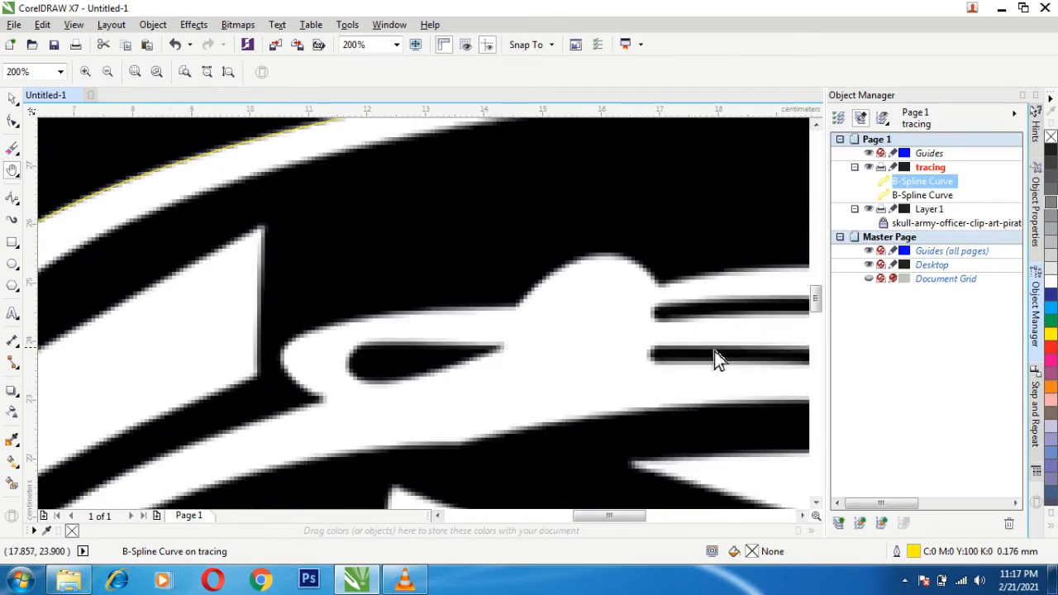
left_click_drag(714, 351, 213, 416)
left_click_drag(592, 382, 484, 400)
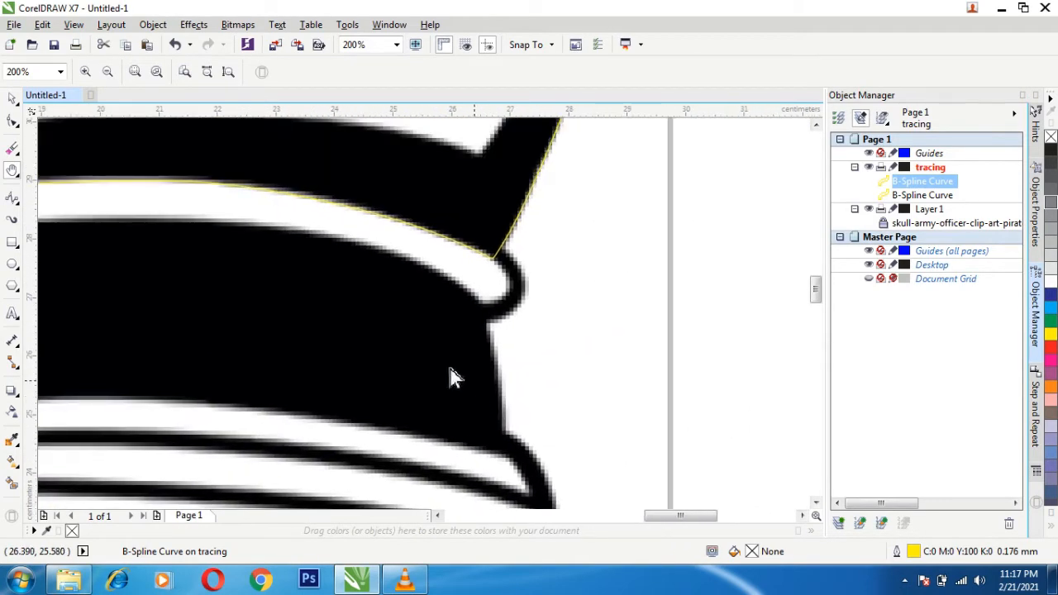
left_click(12, 198)
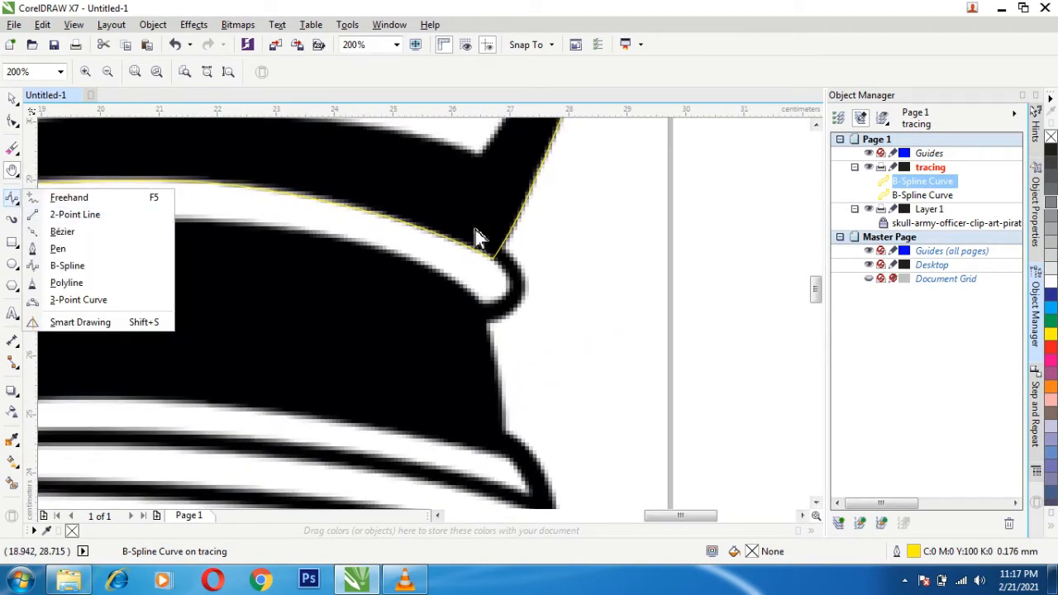
left_click(71, 265)
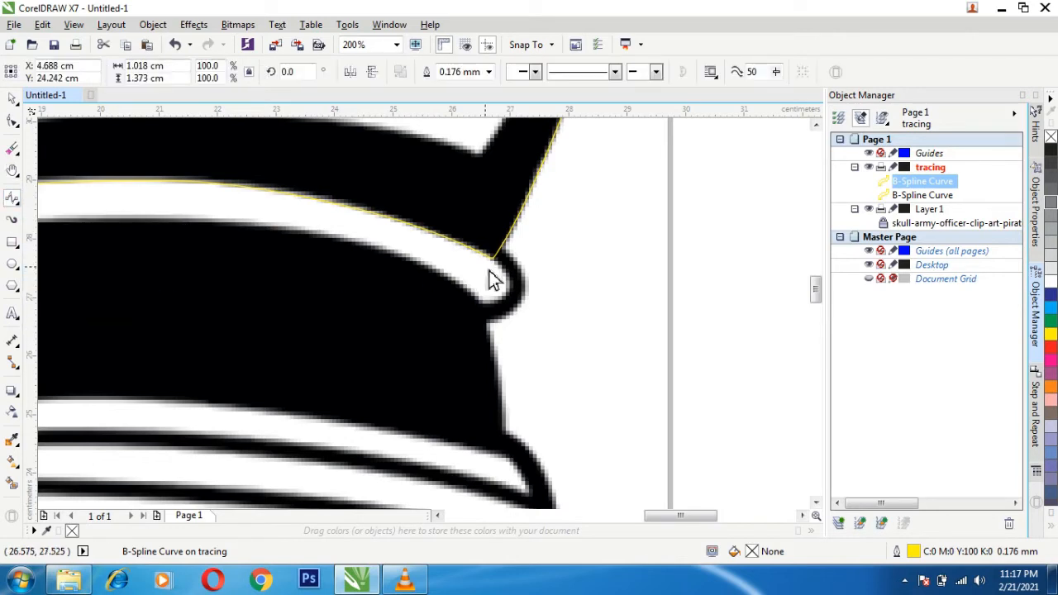
left_click(489, 237)
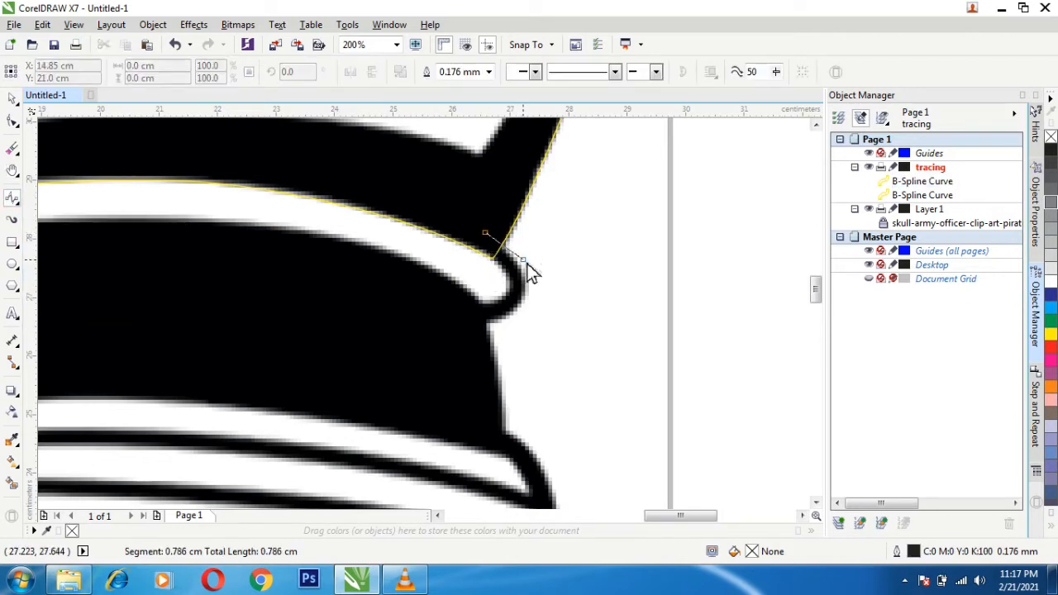
left_click(517, 258)
left_click(527, 273)
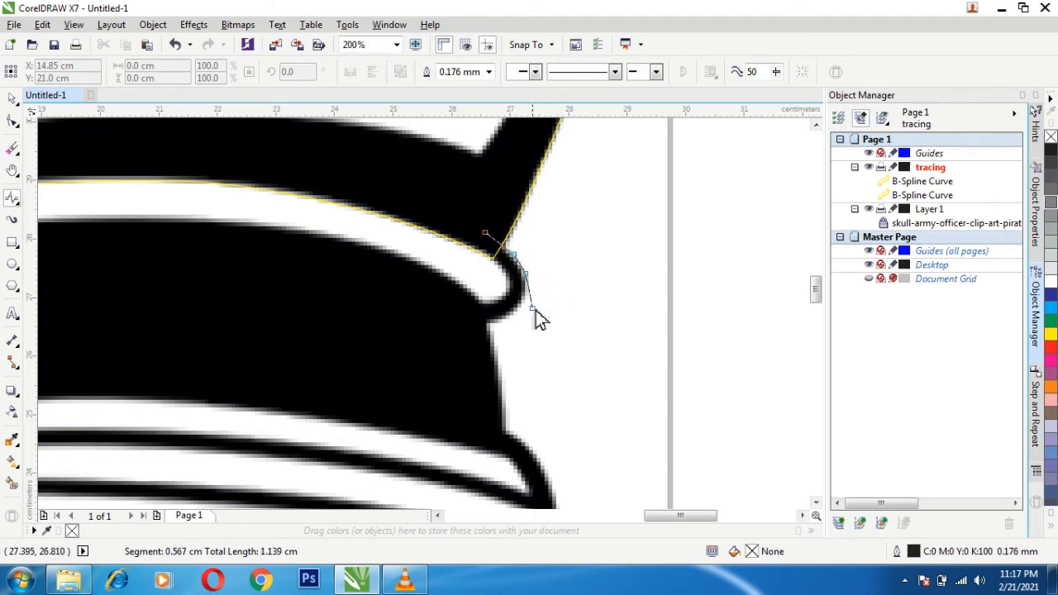
left_click(532, 296)
left_click(510, 321)
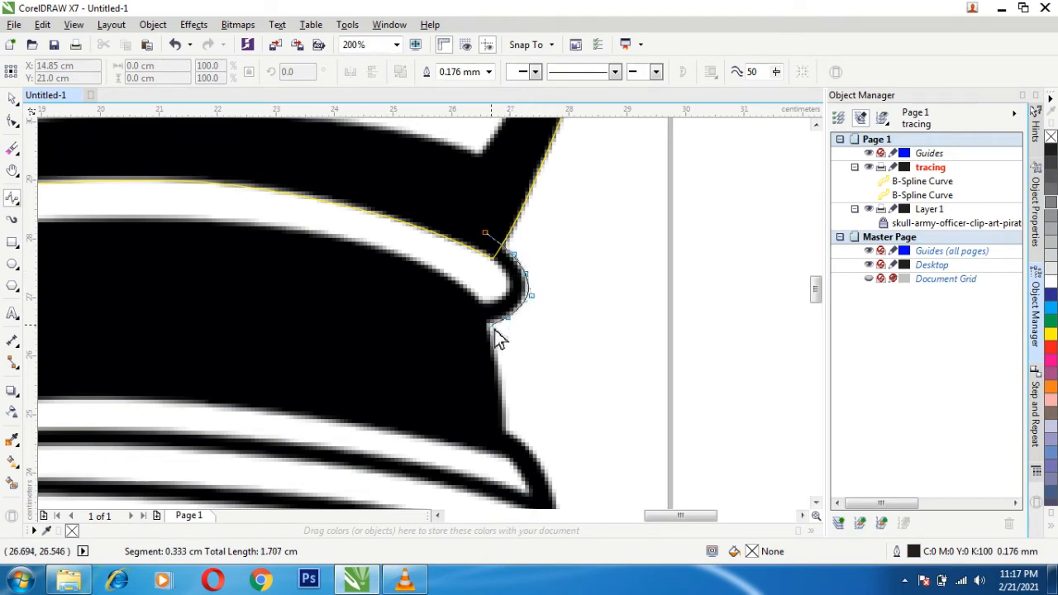
- Trace the trim's inner edge and close the B-Spline at about 1.5 by 1.8 cm, overlapping the crown outline
left_click(440, 311)
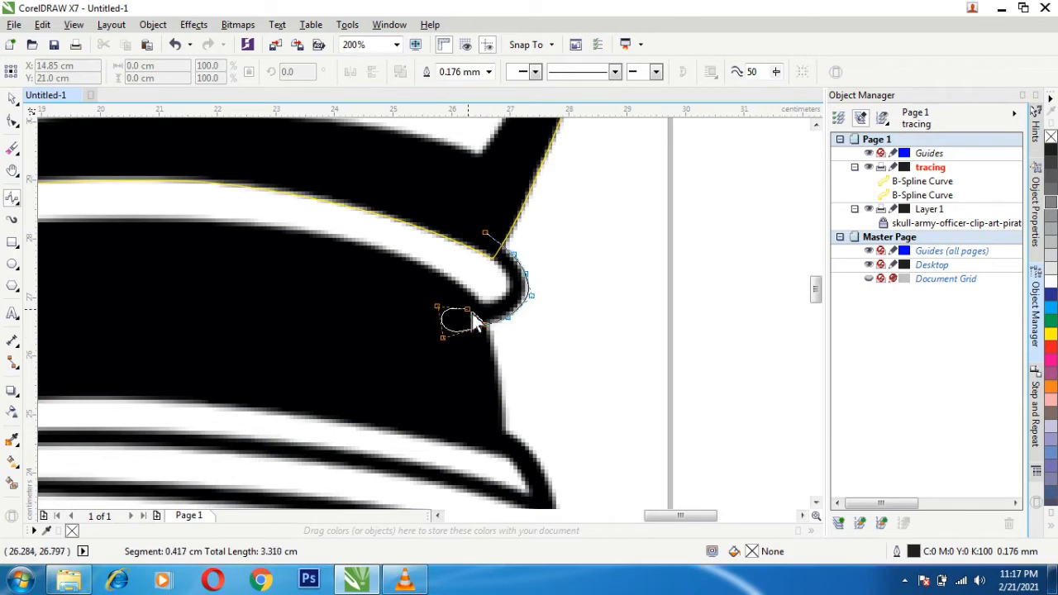
left_click(532, 295)
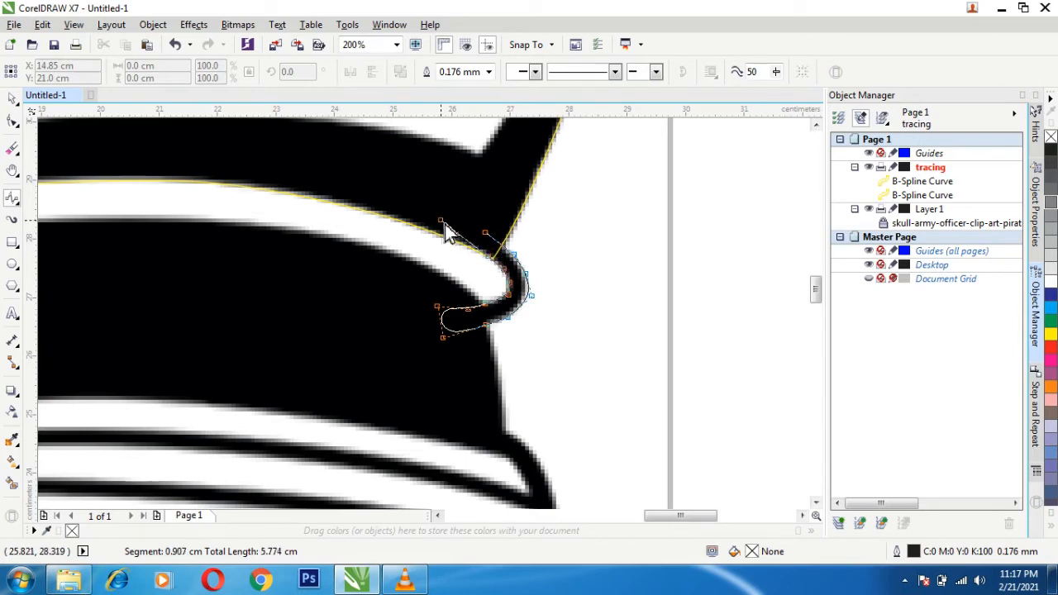
left_click(491, 237)
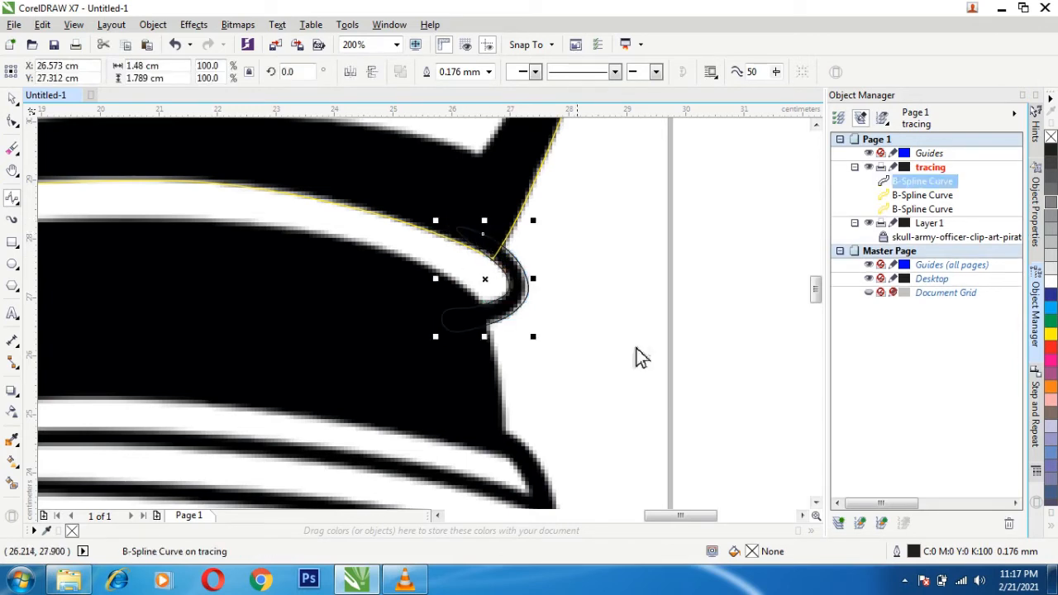
- Set the outline color of the new trim curve at the band's right end to yellow
double_click(910, 552)
left_click(454, 149)
left_click(456, 194)
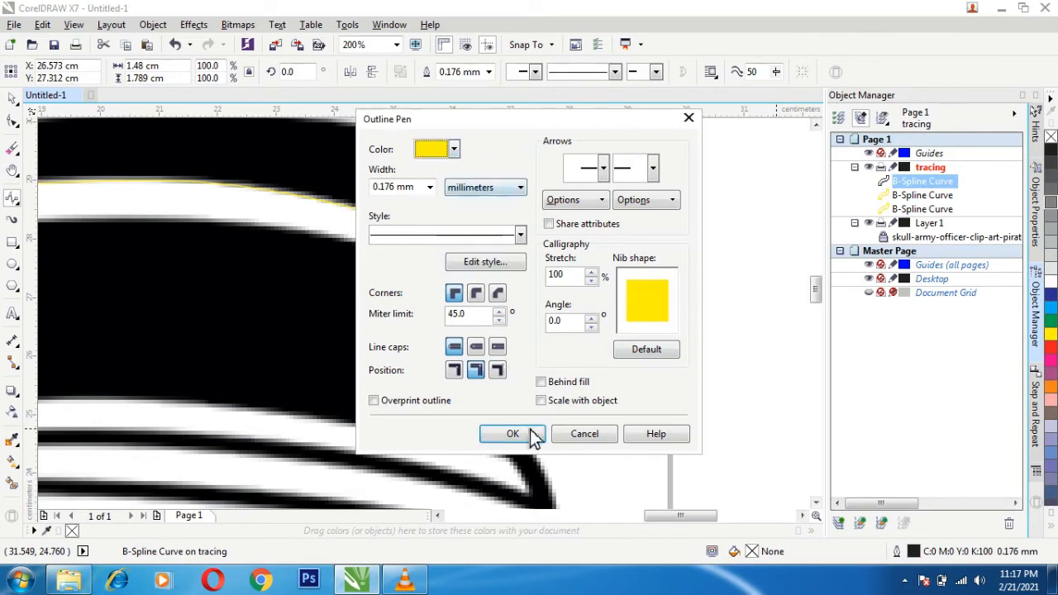
left_click(529, 434)
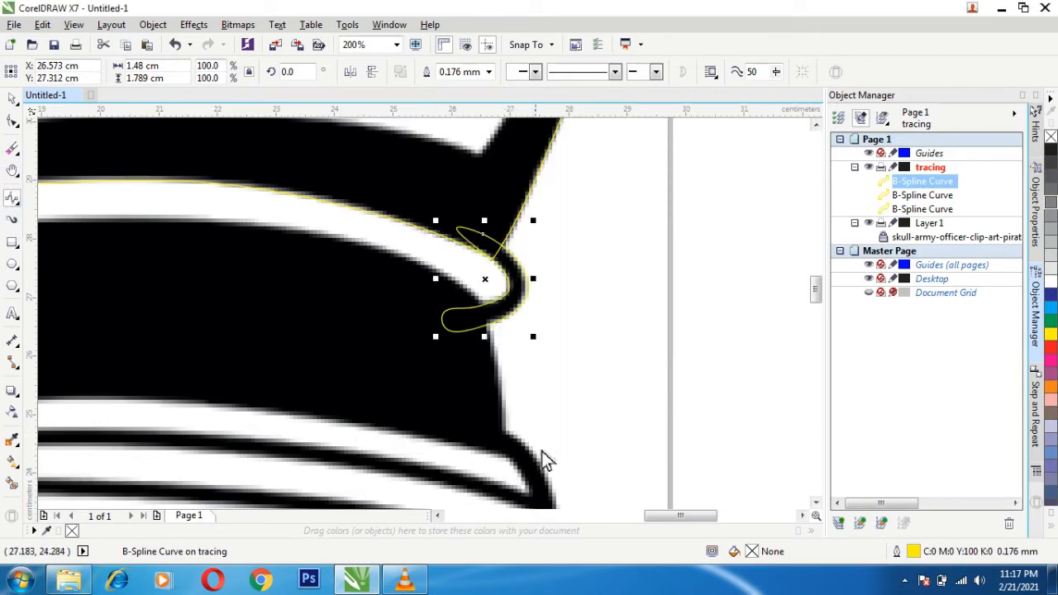
- Start a B-Spline at about X 5.0, Y 20.4 cm, tracing up the cap's left side and onto the white band's lower edge
scroll(546, 460, "down", 3)
left_click_drag(818, 297, 822, 338)
scroll(310, 297, "up", 1)
scroll(139, 455, "down", 1)
scroll(139, 456, "up", 2)
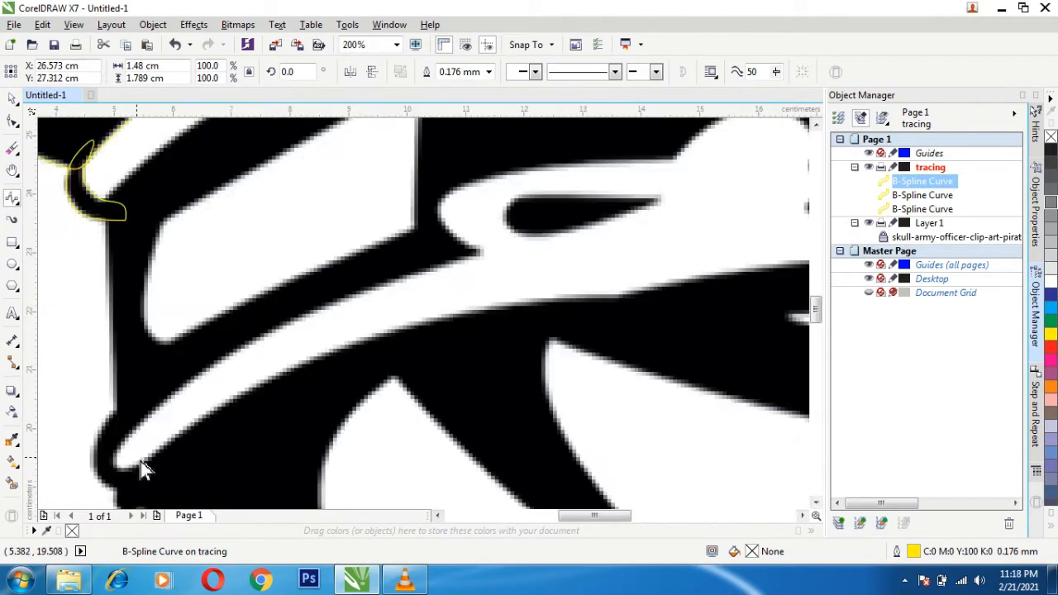
left_click(114, 406)
left_click(108, 324)
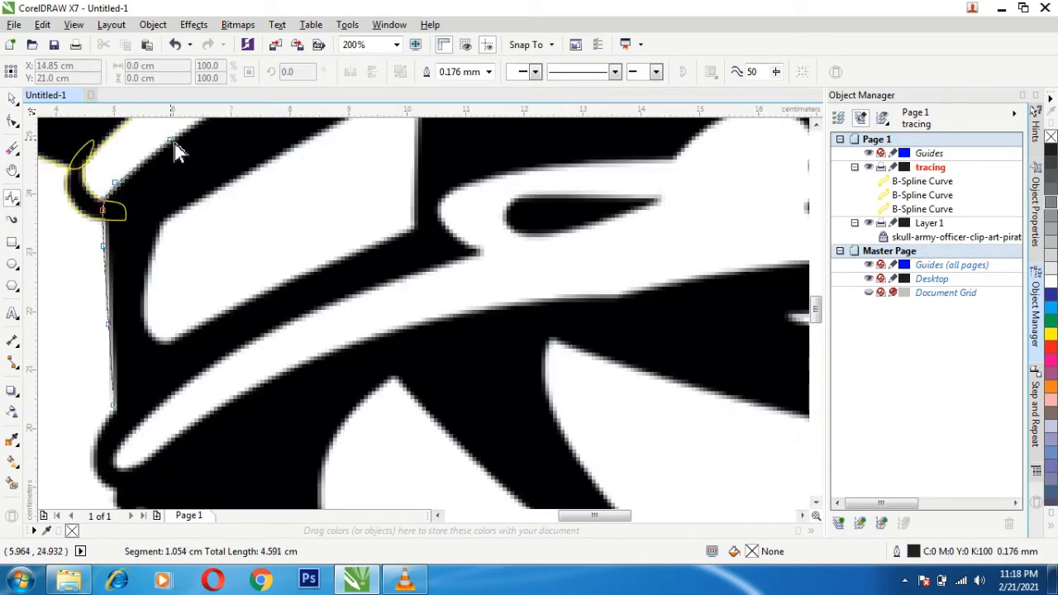
left_click(258, 184)
left_click(327, 157)
- Extend the B-Spline along the rest of the white band's lower edge to the trim at its right end
left_click_drag(490, 174, 316, 375)
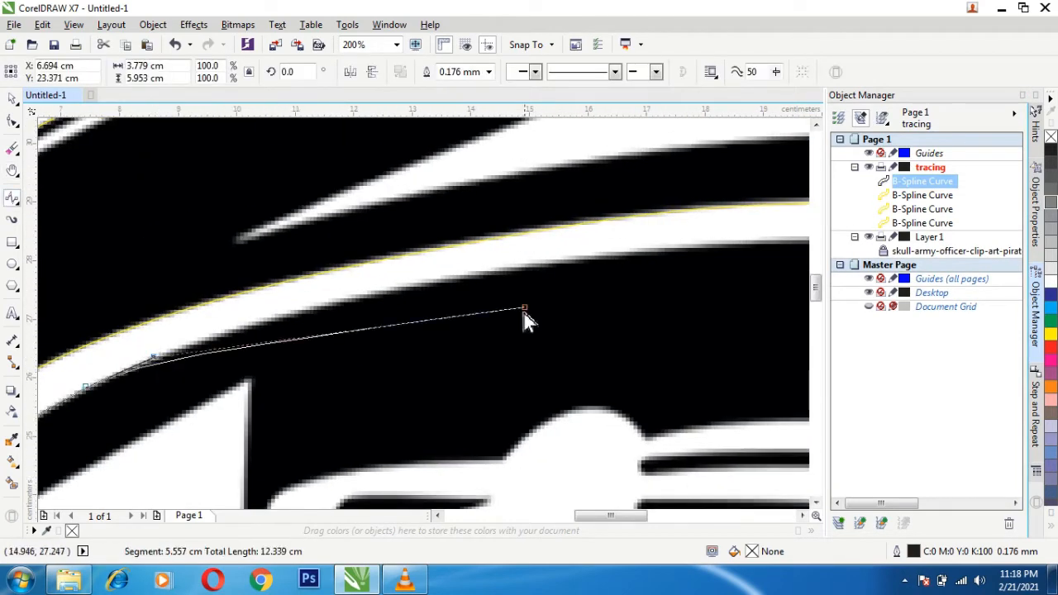
left_click(434, 275)
left_click(662, 245)
left_click(781, 239)
left_click_drag(782, 240, 159, 320)
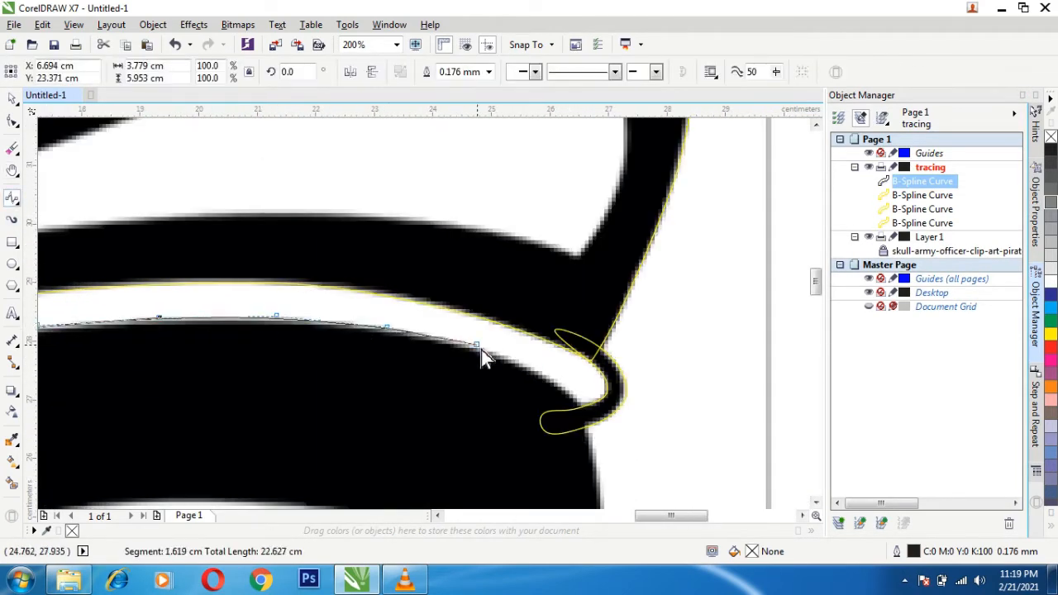
left_click(536, 371)
left_click(571, 393)
- Continue the B-Spline down the cap's right side and around the outer edge of the strap's right-end trim
left_click(599, 465)
scroll(601, 467, "down", 1)
left_click(602, 482)
left_click(629, 496)
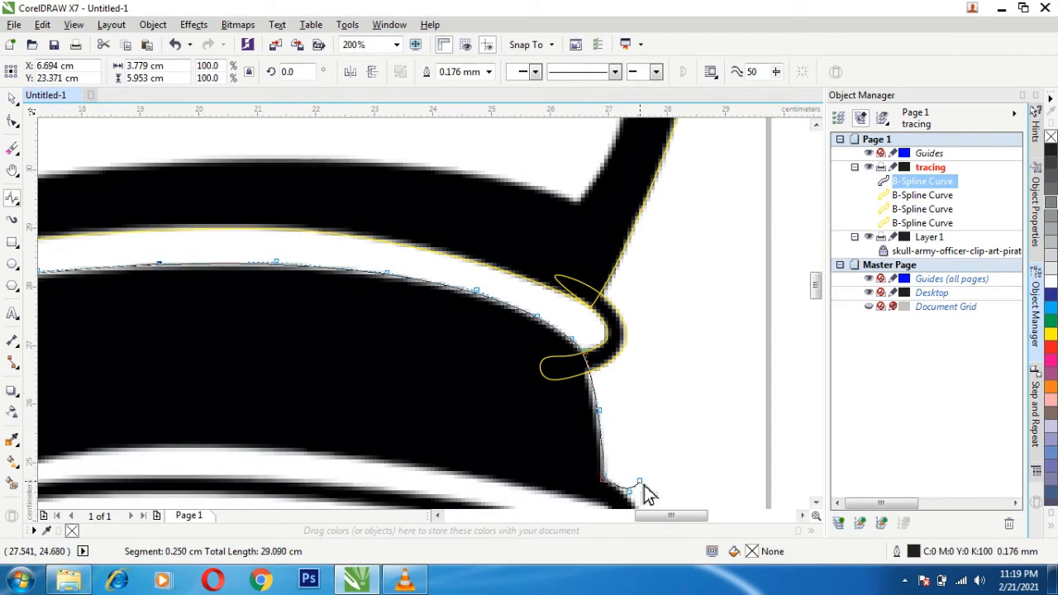
scroll(642, 487, "down", 3)
left_click(658, 394)
left_click(660, 424)
left_click(660, 472)
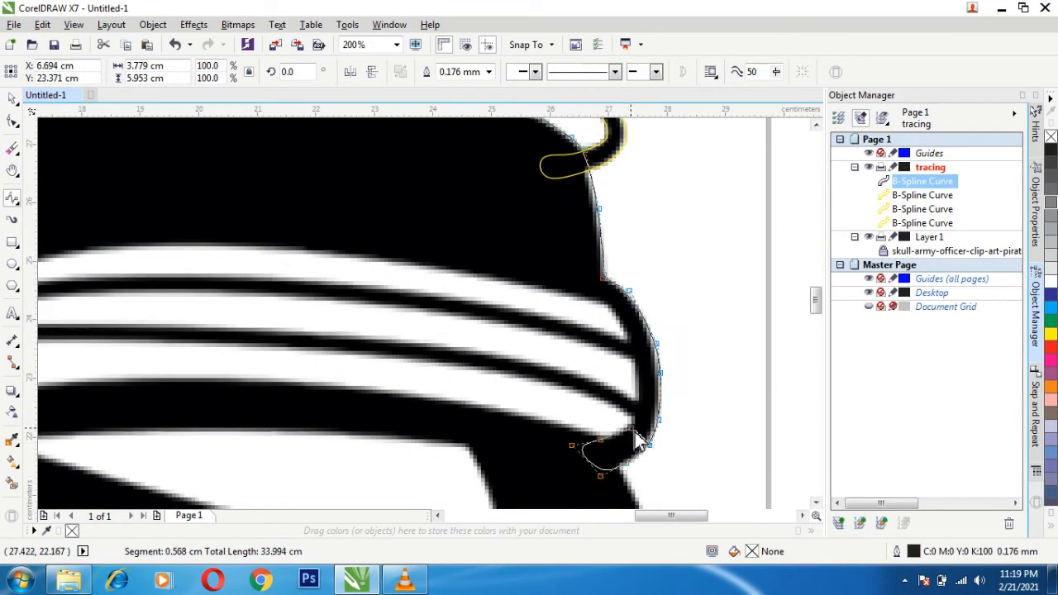
- Trace the striped white strap's upper edge leftward to the corner beside the round button
left_click(505, 278)
left_click(314, 250)
left_click(166, 244)
left_click_drag(166, 247, 363, 279)
left_click(485, 215)
left_click(446, 228)
- Trace over the round button and around the strap's rounded loop to the notch at about X 11.3 cm
left_click(435, 215)
left_click(414, 199)
left_click(392, 196)
left_click(360, 201)
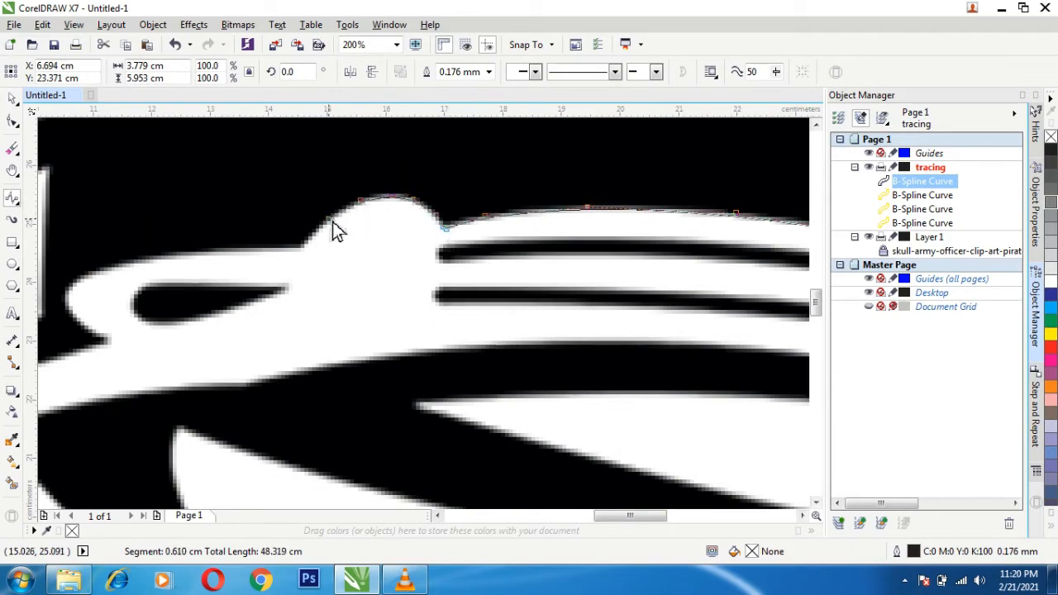
left_click(329, 217)
left_click(310, 238)
left_click(297, 249)
left_click(244, 249)
left_click(124, 343)
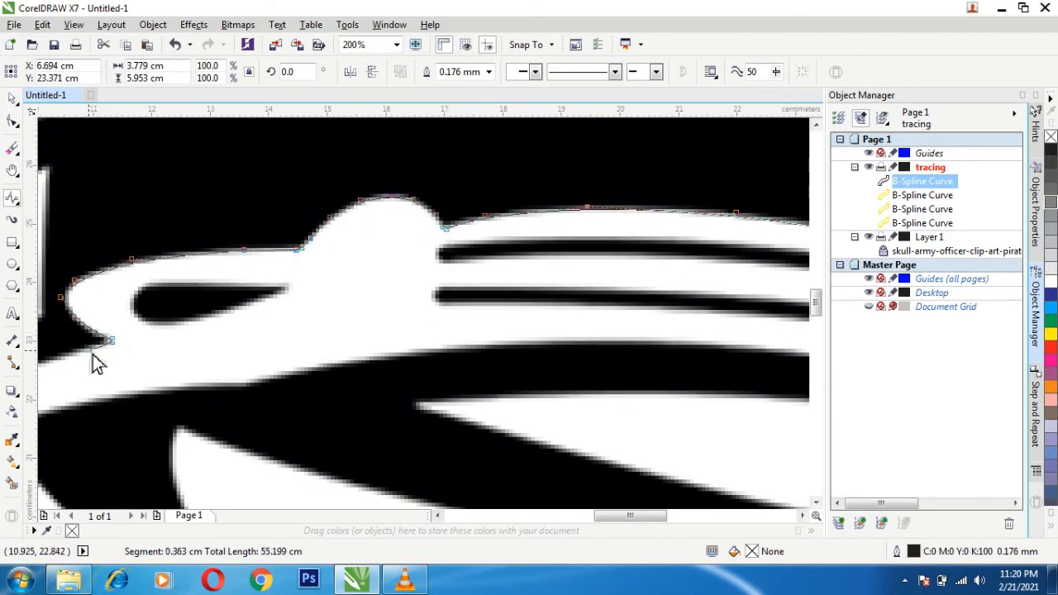
left_click(104, 347)
- Extend the B-Spline down-left along the upper edge of the strap's plain white section
left_click(56, 357)
left_click_drag(56, 359, 591, 165)
left_click(453, 217)
left_click(376, 259)
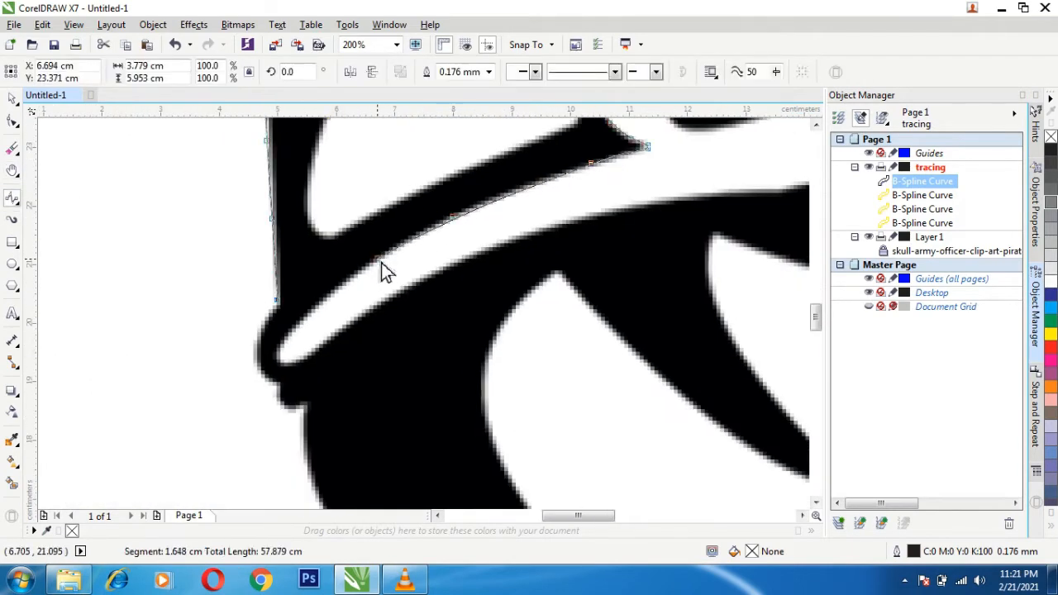
left_click(328, 294)
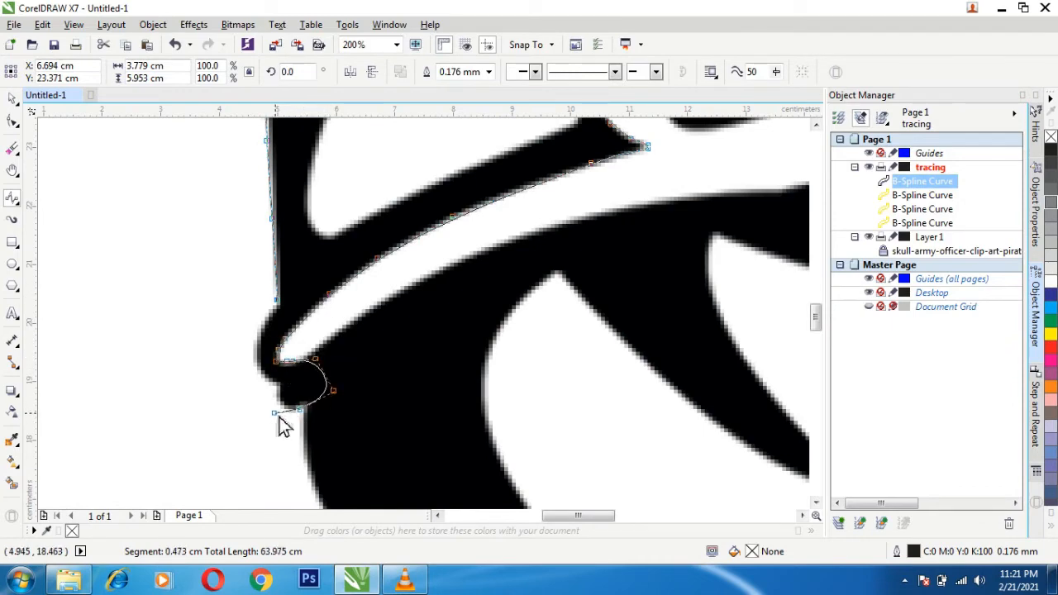
- Trace around the black trim at the strap's lower-left end, close the B-Spline at its start, and set its outline color to yellow
left_click(275, 413)
left_click(280, 386)
left_click(253, 375)
left_click(253, 344)
left_click(274, 310)
left_click(276, 299)
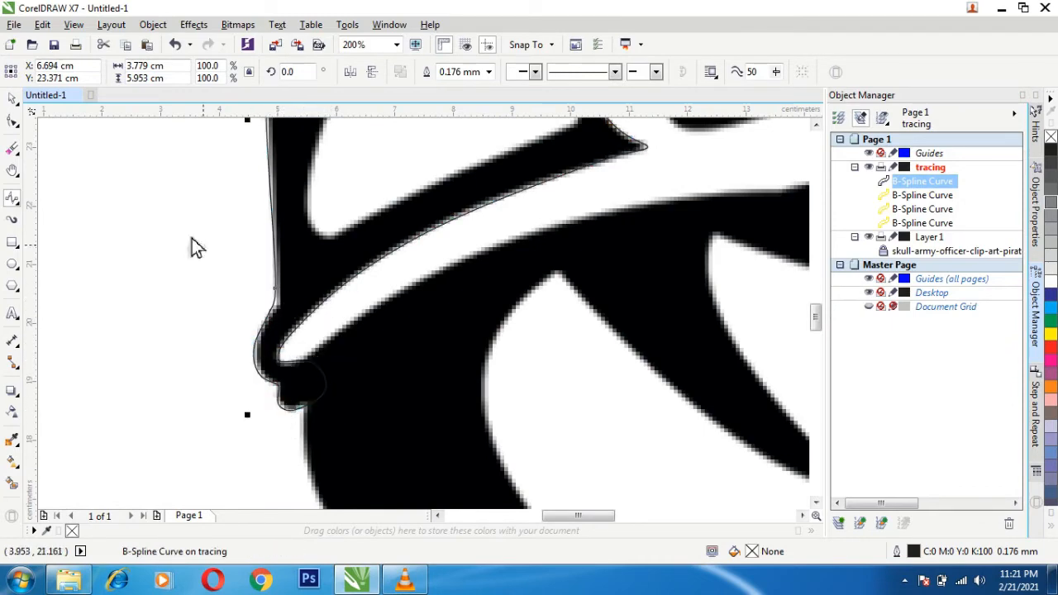
key("F12")
key("Return")
- Draw a closed B-Spline about 4.7 by 4.5 cm around the white panel at the cap's left side, with a yellow outline
left_click_drag(497, 238, 333, 494)
left_click(177, 362)
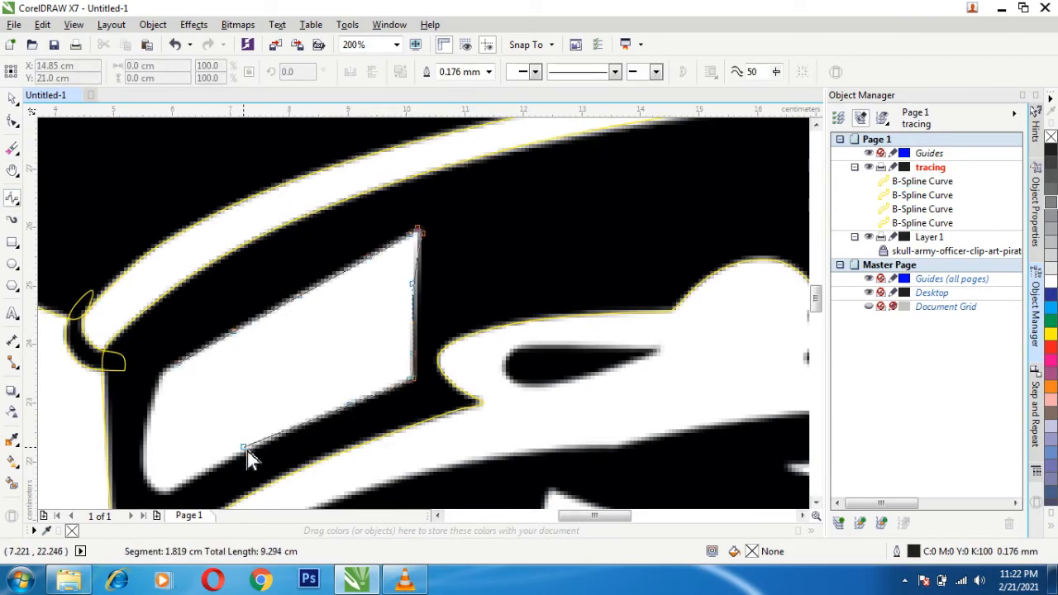
left_click(178, 362)
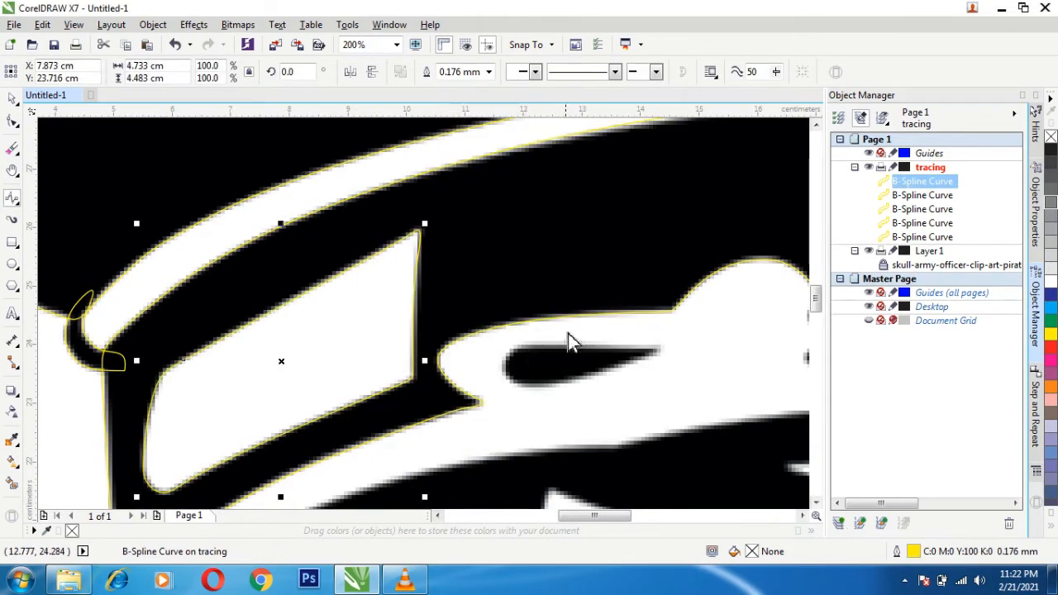
- Draw a closed B-Spline about 2.8 by 0.7 cm around the strap loop's black teardrop and set its outline color to yellow
left_click(525, 343)
left_click(667, 344)
left_click(538, 390)
left_click(525, 343)
key("F12")
left_click(444, 154)
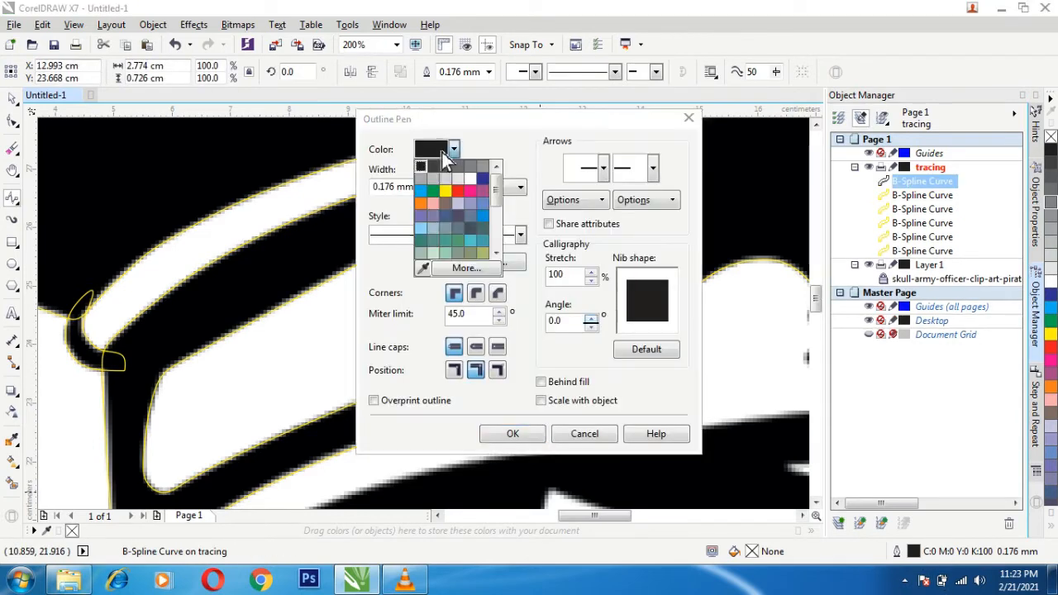
left_click(453, 192)
left_click(513, 434)
left_click(409, 588)
left_click(411, 588)
- Start a B-Spline at the strap's upper black stripe and trace its upper edge and around its right end
scroll(570, 331, "down", 2)
left_click_drag(637, 516, 682, 526)
scroll(484, 337, "up", 2)
left_click(183, 291)
left_click(263, 281)
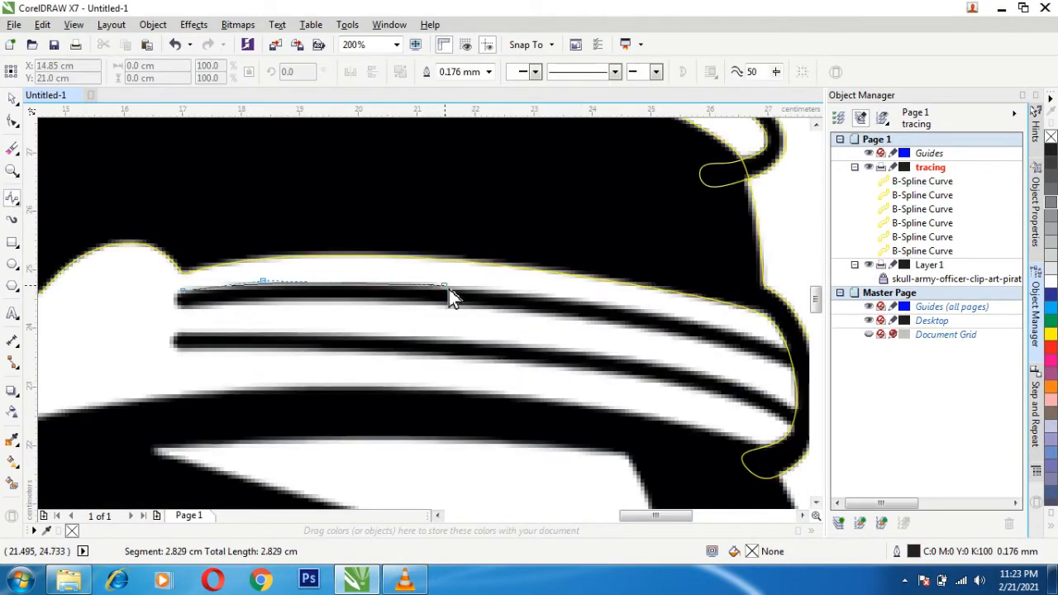
left_click(446, 285)
left_click(582, 298)
left_click(717, 324)
left_click(723, 352)
left_click(727, 362)
left_click(700, 360)
left_click(623, 339)
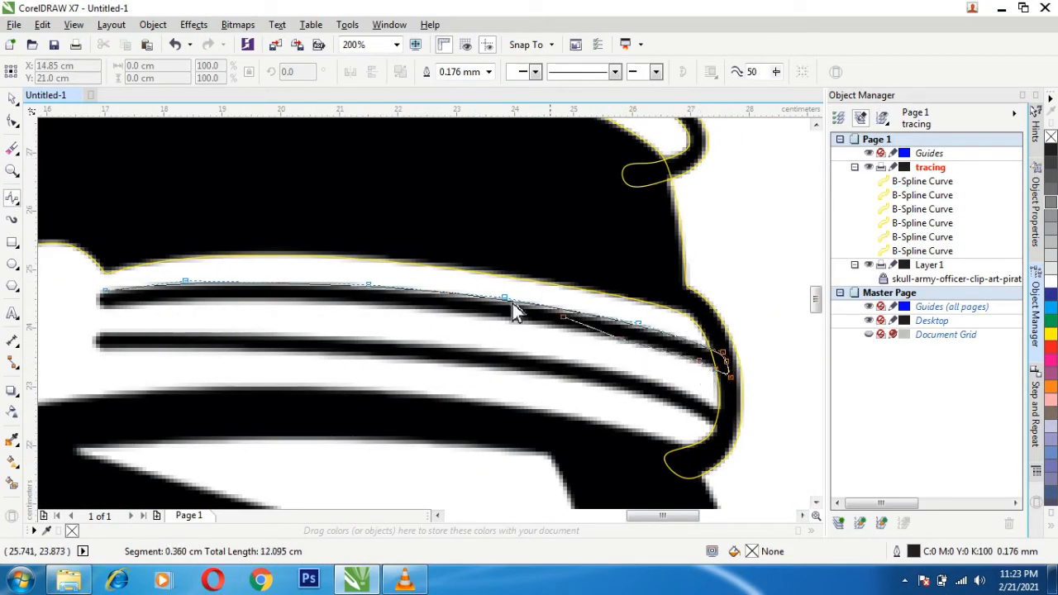
- Trace the upper stripe's lower edge back to its left end and close the B-Spline at about 10.8 by 1.6 cm
left_click(556, 326)
left_click(451, 313)
left_click(328, 305)
left_click(219, 303)
left_click(109, 308)
left_click(92, 303)
left_click(105, 291)
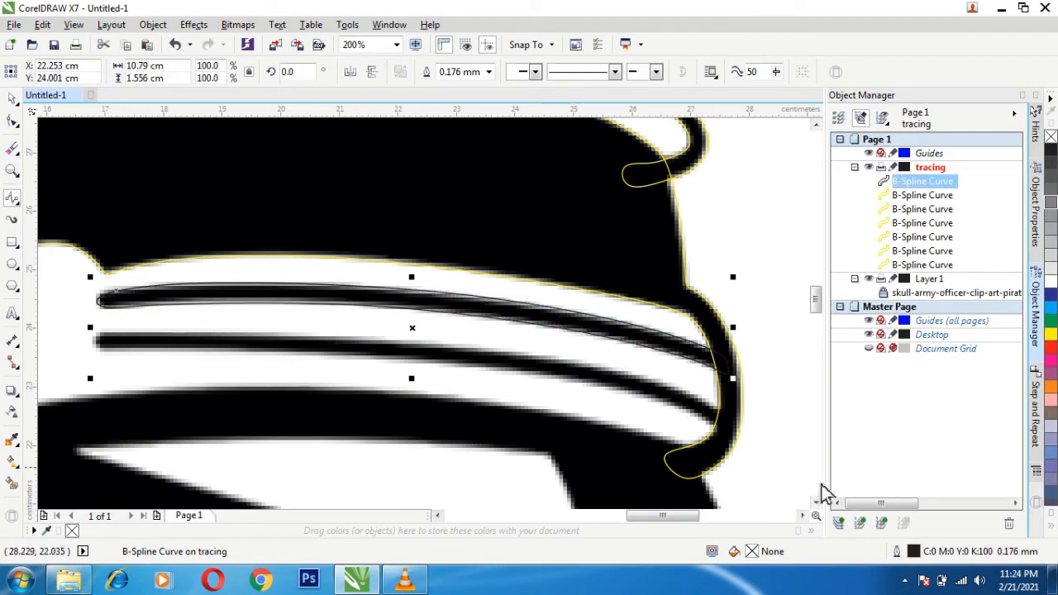
- Set the outline color of the strap's upper stripe curve to yellow
double_click(913, 551)
left_click(443, 149)
left_click(459, 197)
left_click(515, 435)
- Start a B-Spline at the left end of the strap's lower black stripe and trace its upper edge to the right-end trim
left_click(102, 348)
left_click(153, 331)
left_click(285, 332)
left_click(441, 341)
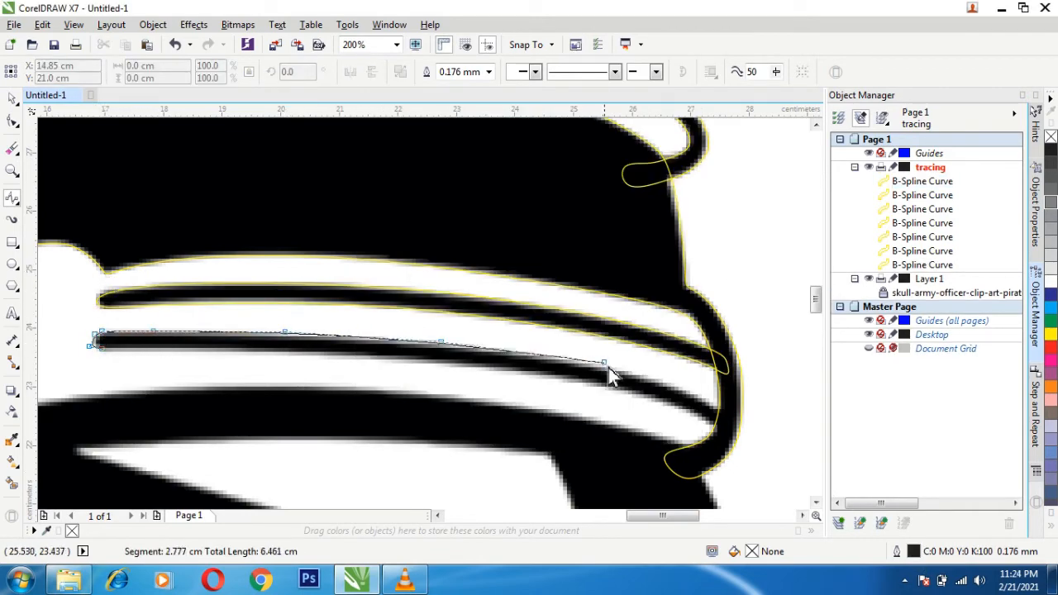
left_click(594, 362)
left_click(675, 385)
left_click(711, 402)
left_click(731, 418)
- Trace the lower stripe's bottom edge back to its left end and close the B-Spline at about 10.9 by 1.8 cm
left_click(727, 439)
left_click(649, 399)
left_click(591, 381)
left_click(504, 368)
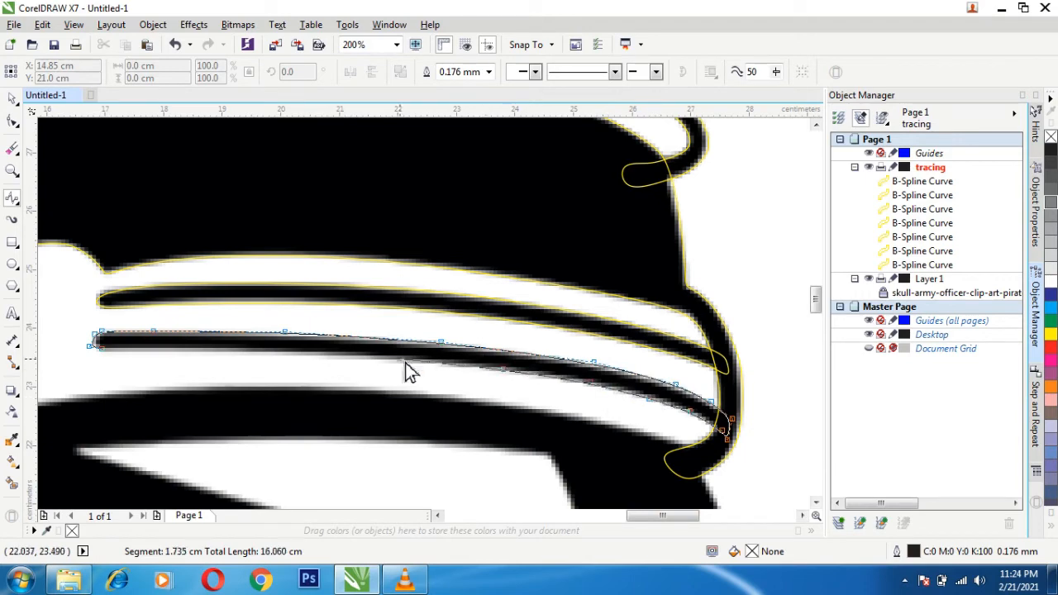
left_click(101, 348)
- Set the outline color of the strap's lower stripe curve to yellow
double_click(913, 551)
left_click(443, 149)
left_click(451, 199)
left_click(515, 435)
scroll(396, 408, "down", 1)
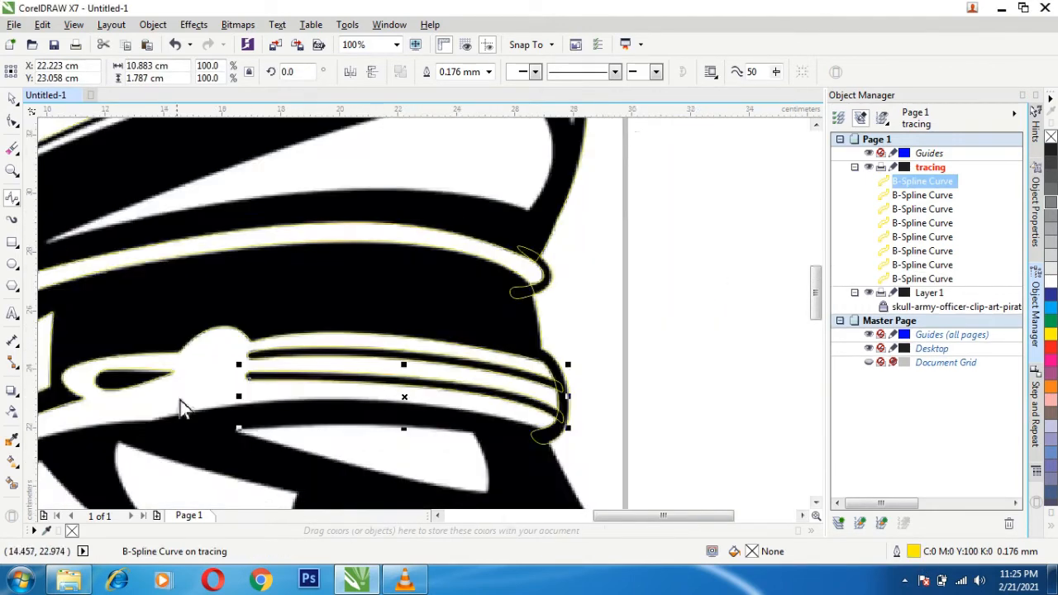
scroll(180, 401, "down", 1)
scroll(53, 467, "up", 1)
scroll(351, 208, "down", 2)
scroll(140, 470, "up", 1)
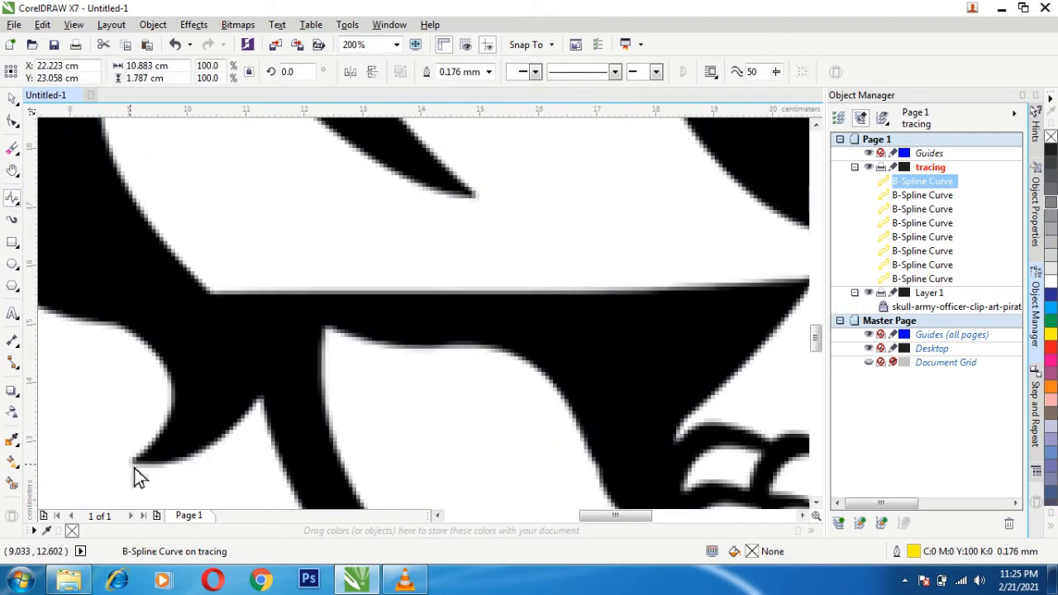
- Start a B-Spline at the pointed tip behind the jaw and trace the lower back edge of the skull, about 3.8 by 3.7 cm
left_click(128, 461)
left_click(170, 369)
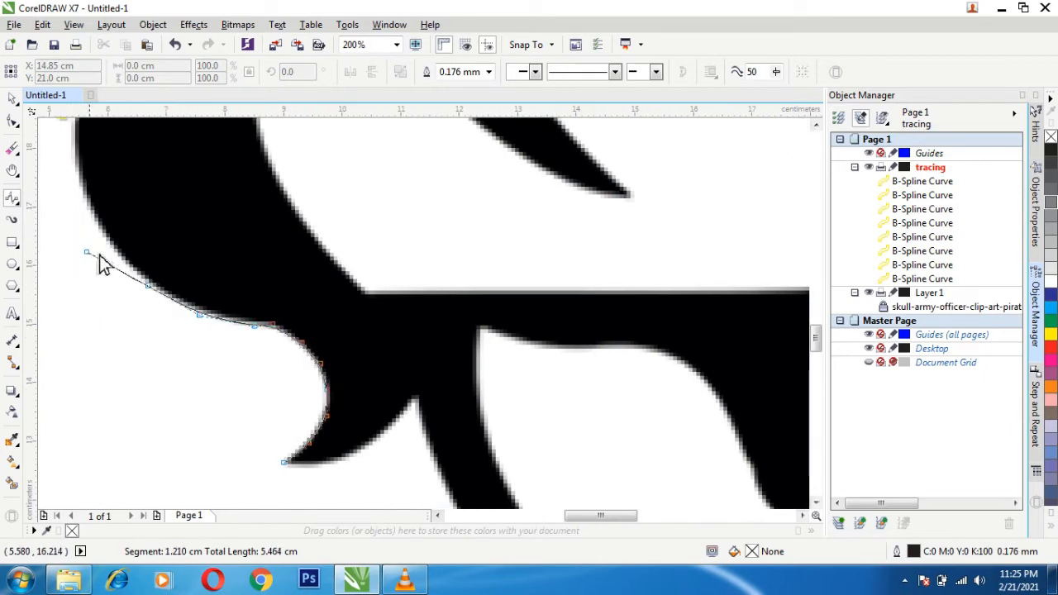
double_click(101, 240)
scroll(343, 304, "down", 2)
scroll(281, 237, "up", 2)
left_click(290, 445)
left_click(255, 393)
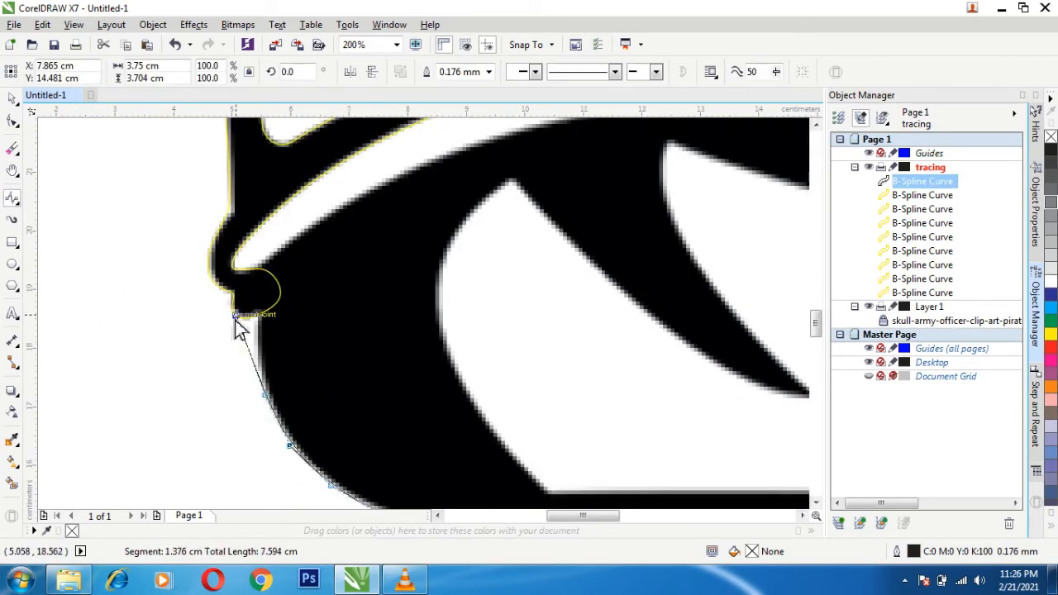
double_click(252, 344)
key("ctrl+z")
- Extend the skull's B-Spline up its back edge to the cap band and along the black area's upper edge beneath the cap
left_click(290, 446)
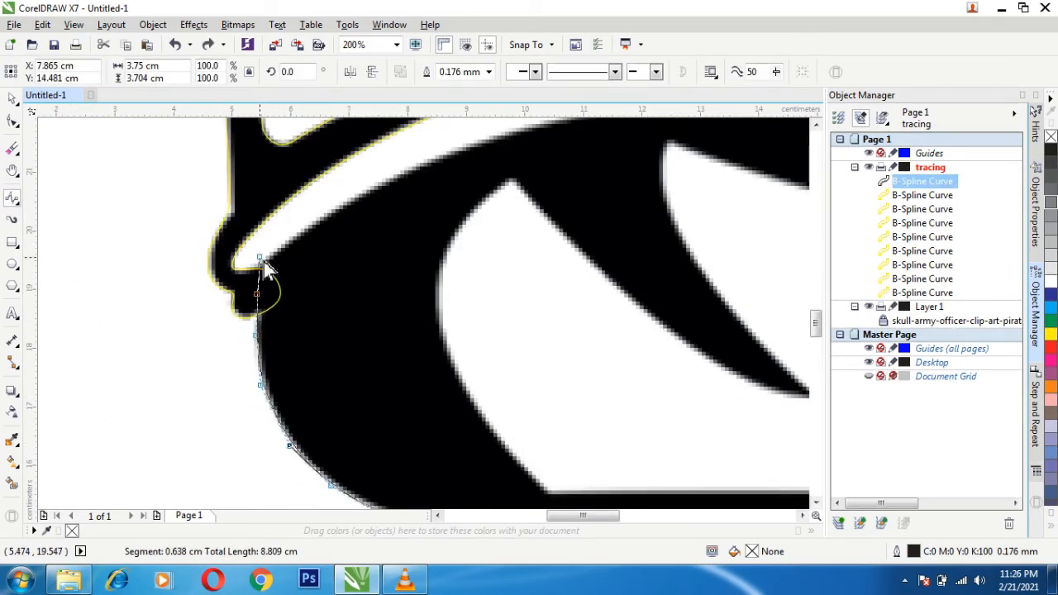
left_click(291, 237)
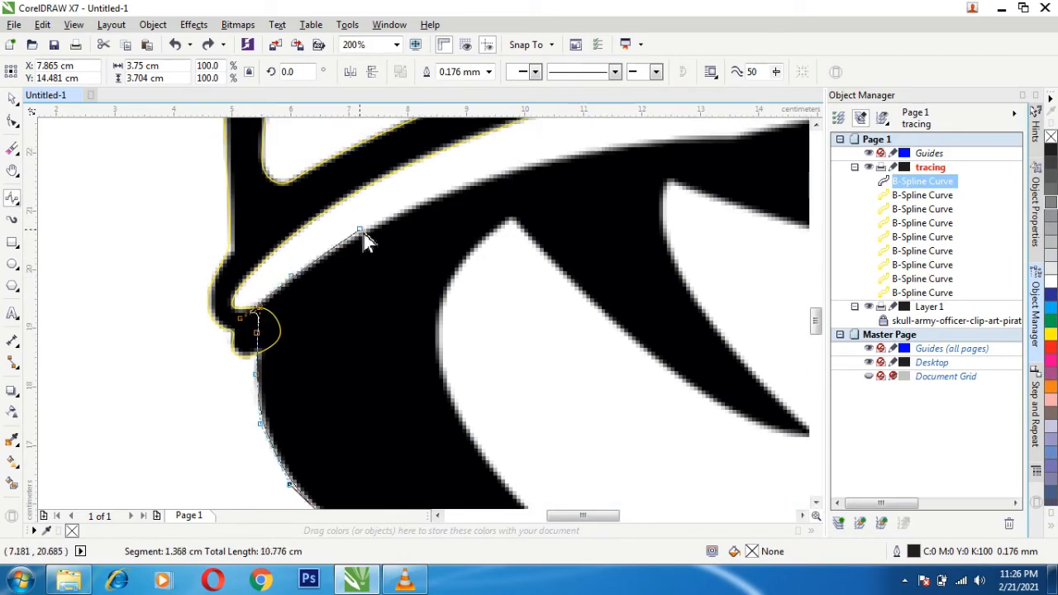
left_click(359, 229)
left_click(424, 200)
left_click(510, 167)
left_click(565, 155)
left_click(626, 143)
left_click(684, 135)
double_click(719, 133)
- Continue the skull's B-Spline along the visor's upper edge to the corner under the strap's right end
left_click_drag(705, 218, 190, 445)
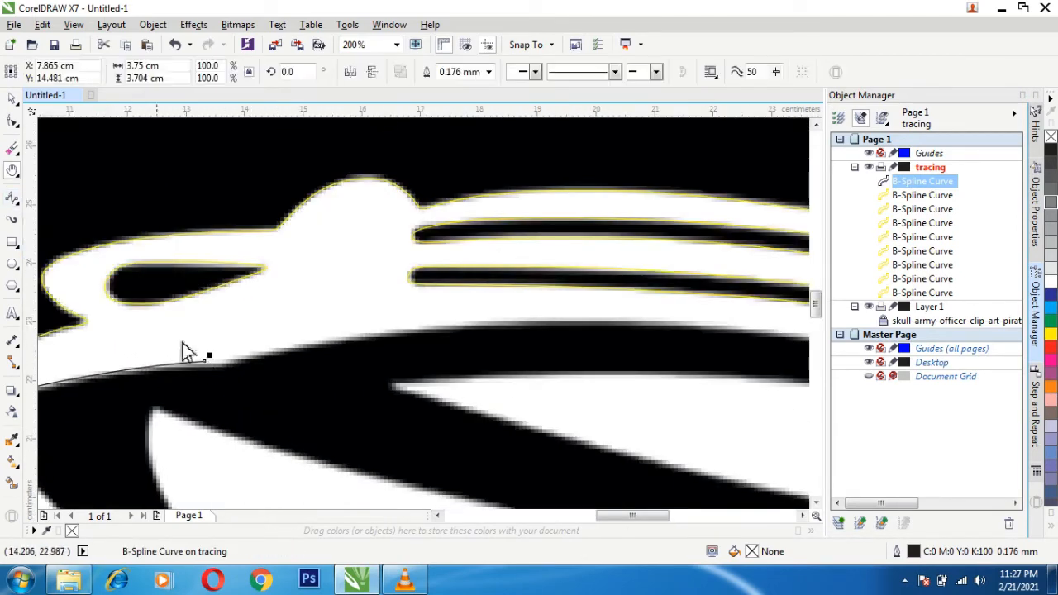
left_click(204, 360)
left_click(220, 361)
left_click(325, 340)
left_click(420, 324)
left_click(694, 321)
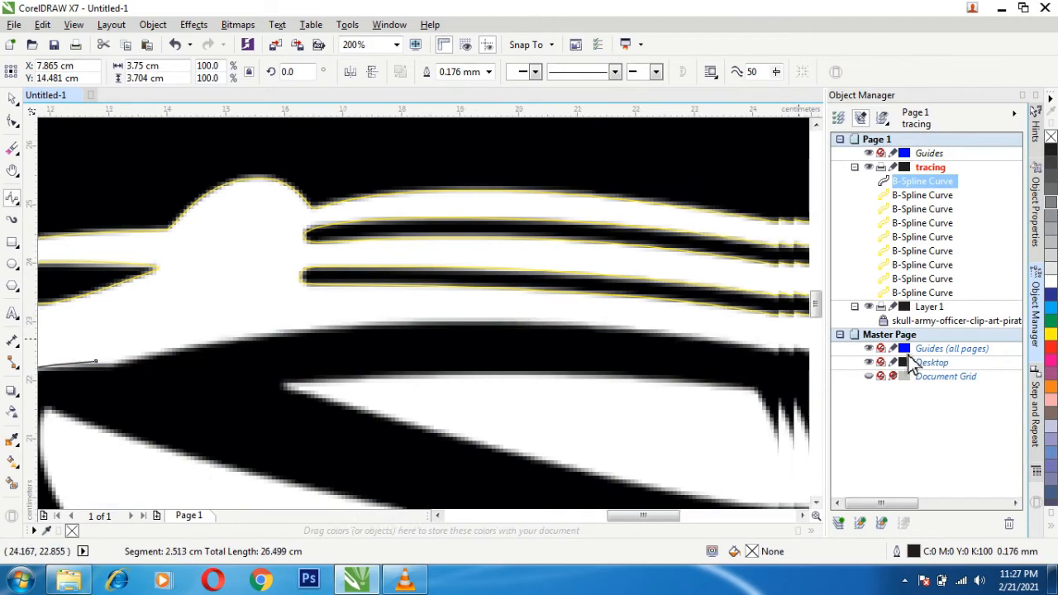
left_click(649, 347)
left_click(724, 368)
left_click(773, 389)
left_click(766, 400)
left_click(772, 418)
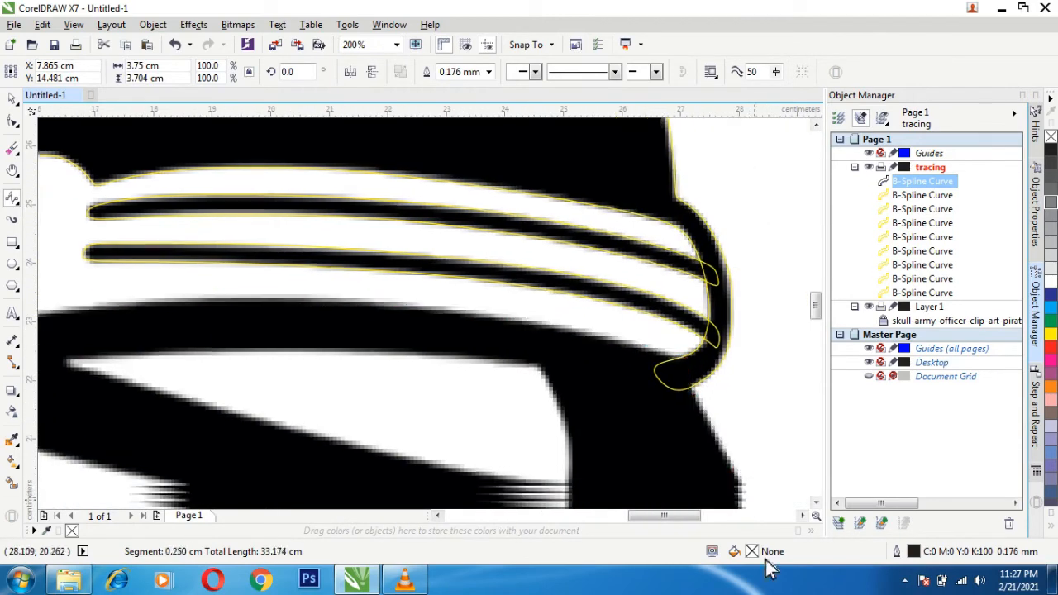
- Trace the curve around the visor's lower right tip and back along its bottom edge to the nose
left_click(730, 447)
left_click(726, 469)
left_click(715, 478)
left_click(677, 477)
left_click(575, 458)
left_click(461, 437)
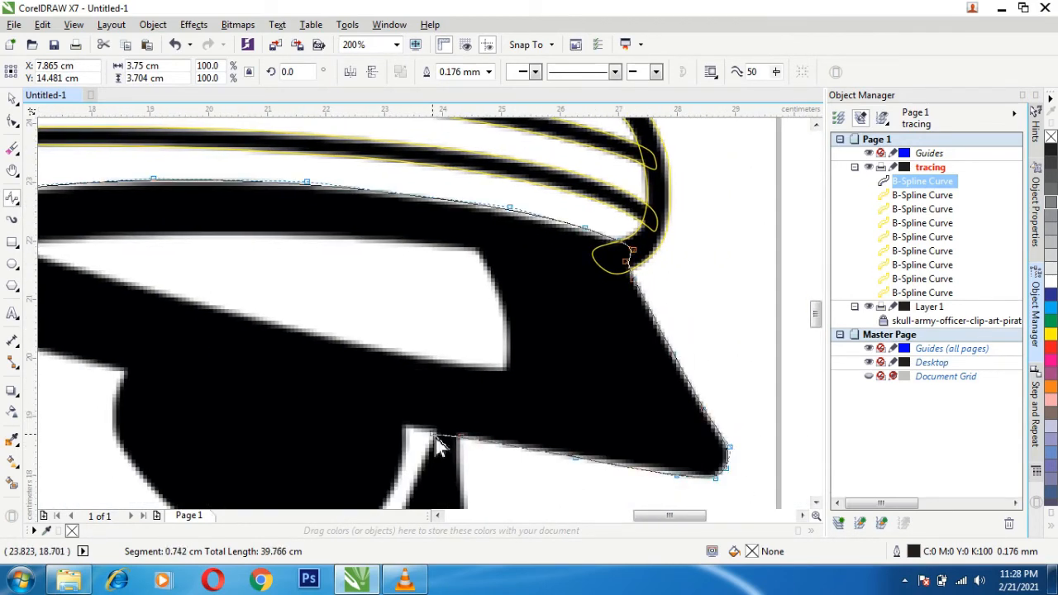
- Trace the curve around the rounded black eye socket and onto the brow edge beyond it
left_click(403, 428)
left_click(406, 451)
left_click(392, 451)
left_click(361, 444)
left_click(313, 470)
left_click(172, 418)
left_click(122, 357)
left_click(114, 322)
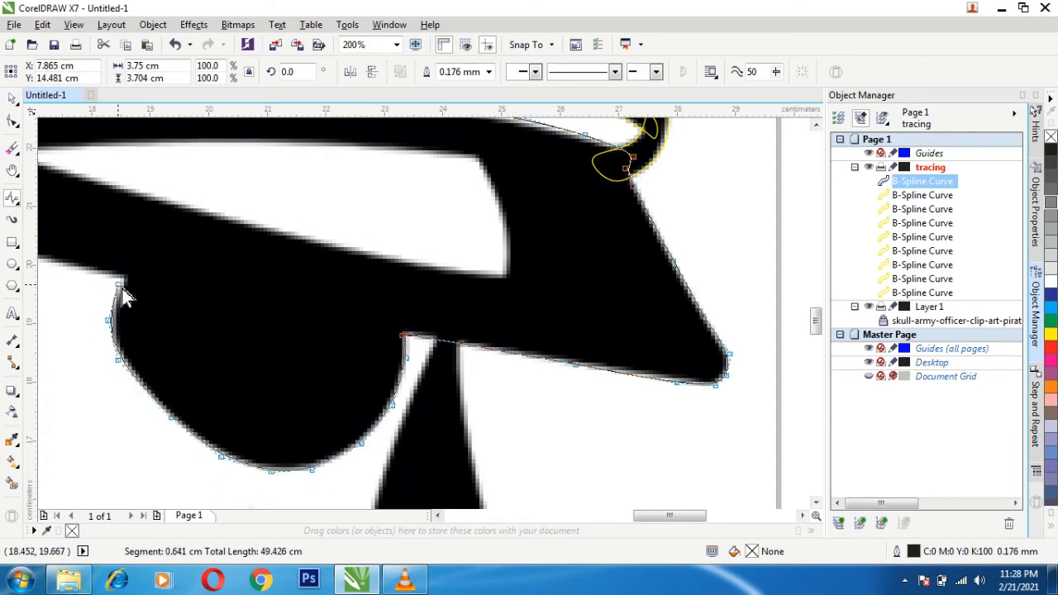
left_click(124, 278)
double_click(63, 255)
- Continue the curve along the brow edge and down the right side of the curved black spike on the temple
key("h")
left_click_drag(219, 323, 400, 390)
scroll(400, 391, "down", 1)
left_click(14, 197)
left_click(324, 356)
left_click(237, 332)
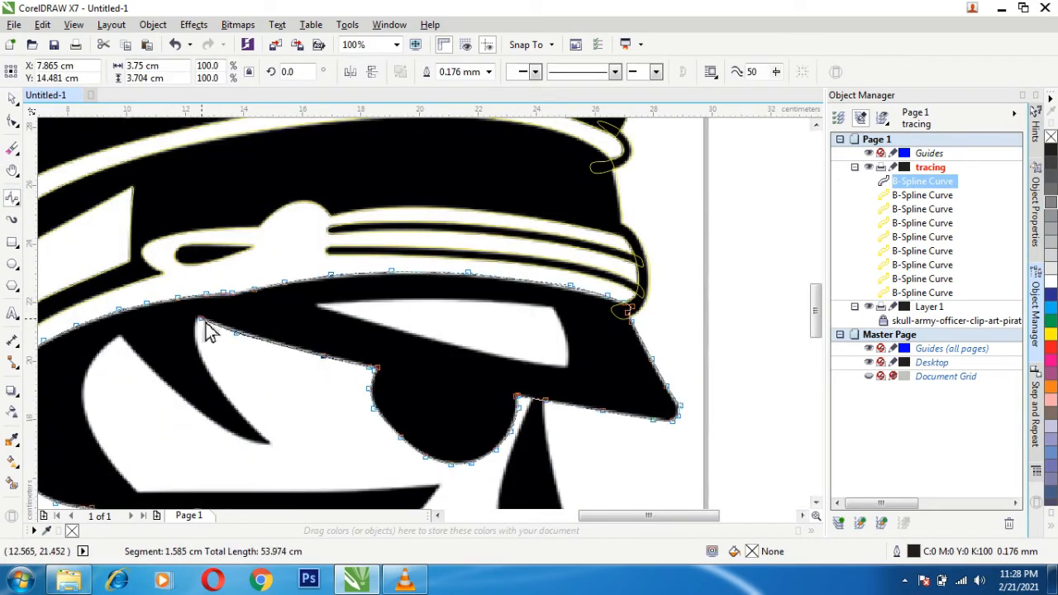
left_click(198, 319)
left_click(196, 341)
left_click(205, 361)
left_click(208, 369)
left_click(225, 396)
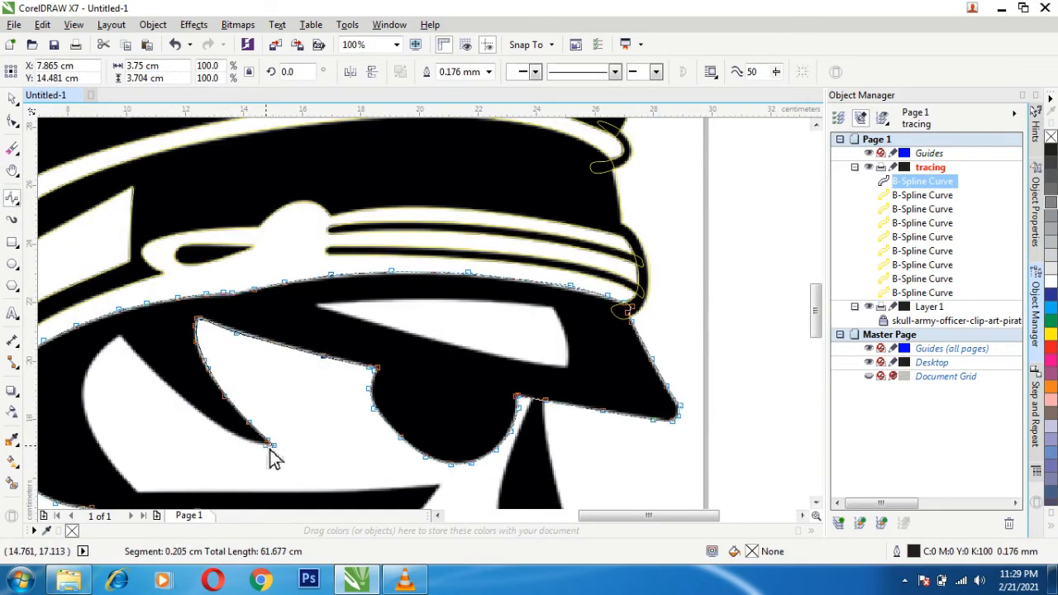
- Trace the spike's left side up to the white area's peak and around that area's rounded left edge
left_click(236, 438)
left_click(201, 416)
left_click(155, 375)
left_click(123, 340)
left_click(118, 338)
left_click(93, 357)
left_click(84, 375)
left_click(81, 397)
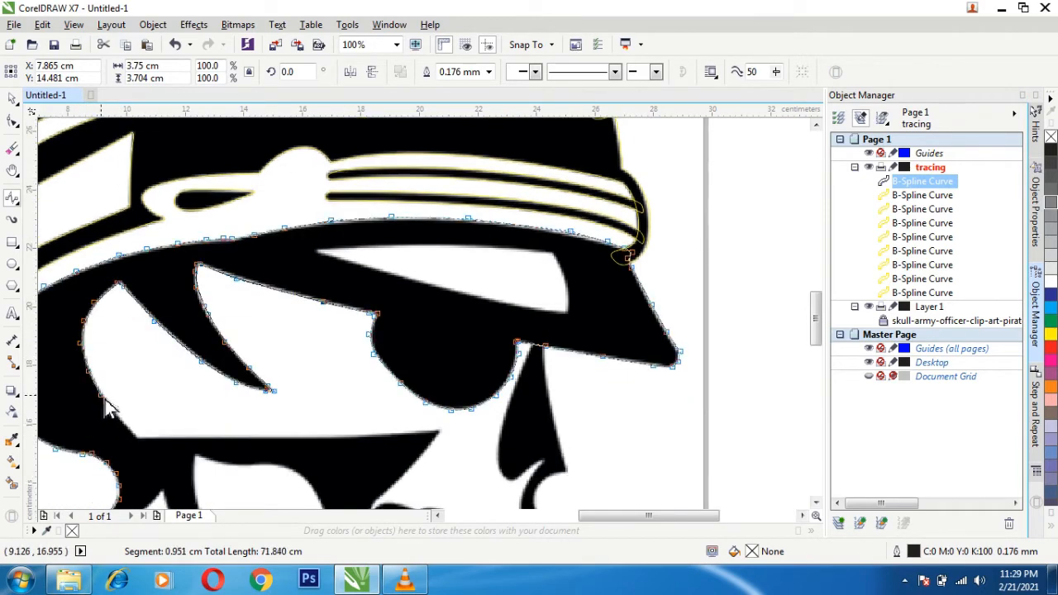
- Trace the straight lower edge of the white temple area to the cheekbone point and down toward the teeth
left_click(133, 435)
left_click(138, 439)
left_click(288, 440)
left_click(412, 432)
left_click(444, 430)
left_click(445, 430)
left_click(422, 455)
left_click(395, 487)
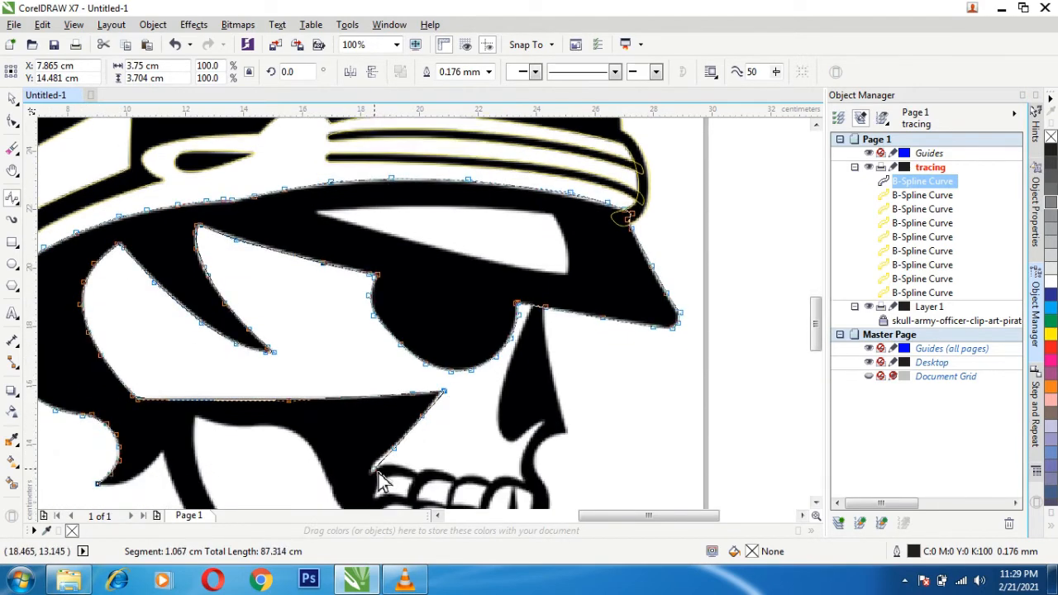
- End the curve segment at the upper teeth and set the outline color of the skull curve to yellow
left_click(381, 317)
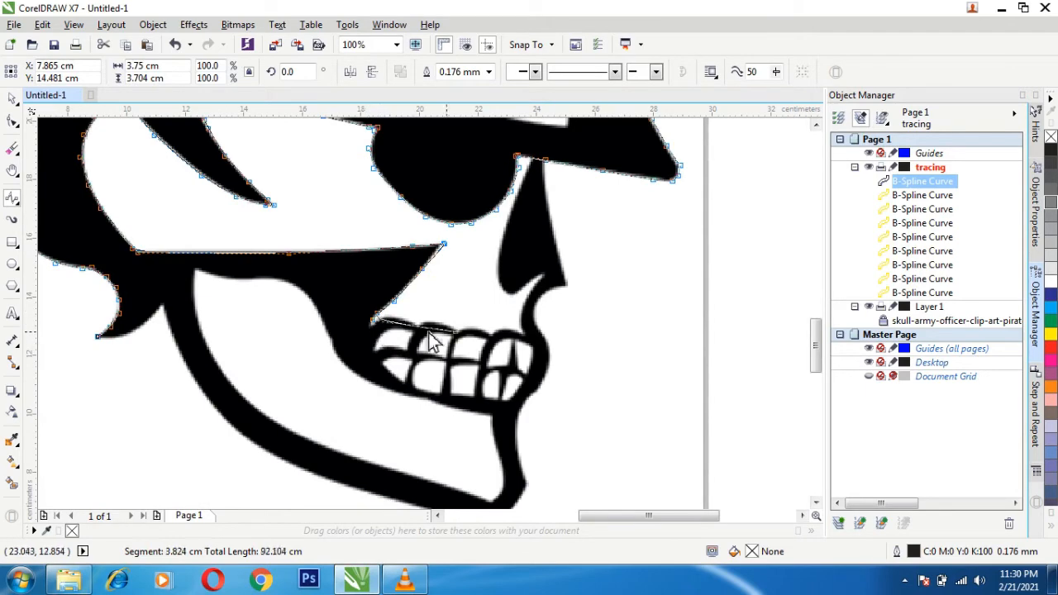
double_click(391, 325)
scroll(392, 325, "up", 1)
double_click(913, 552)
left_click(454, 149)
left_click(449, 195)
key("Return")
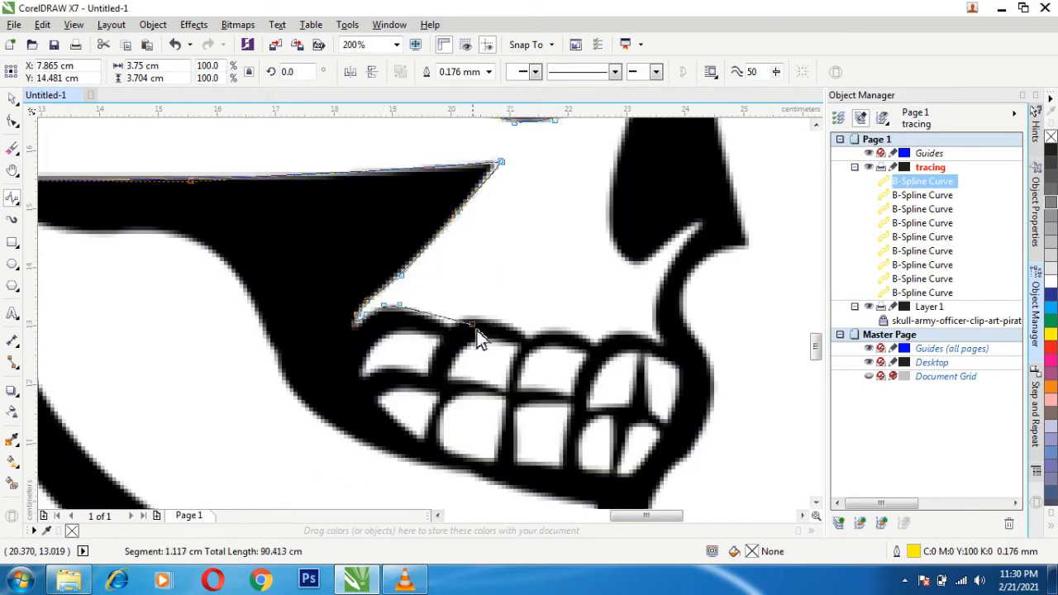
- Continue the skull curve over the upper teeth and down the front edge of the mouth
left_click(716, 373)
left_click(715, 405)
left_click(697, 441)
left_click(690, 457)
left_click(671, 425)
left_click(664, 429)
left_click(652, 449)
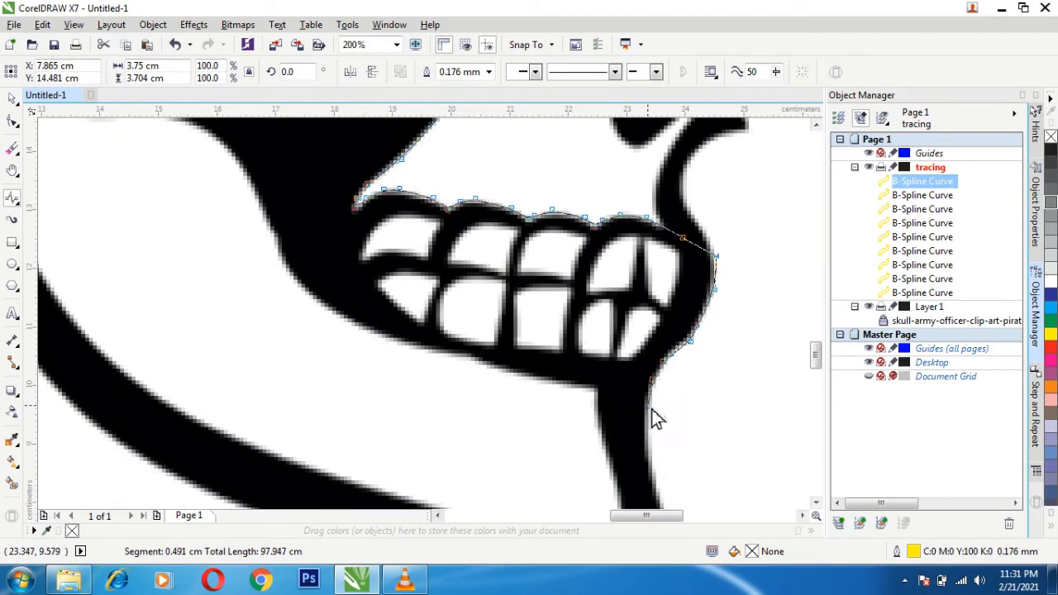
- Trace the curve around the pointed chin and back along the jaw's lower edge
left_click(646, 442)
left_click_drag(555, 464, 489, 244)
left_click(583, 346)
left_click(528, 402)
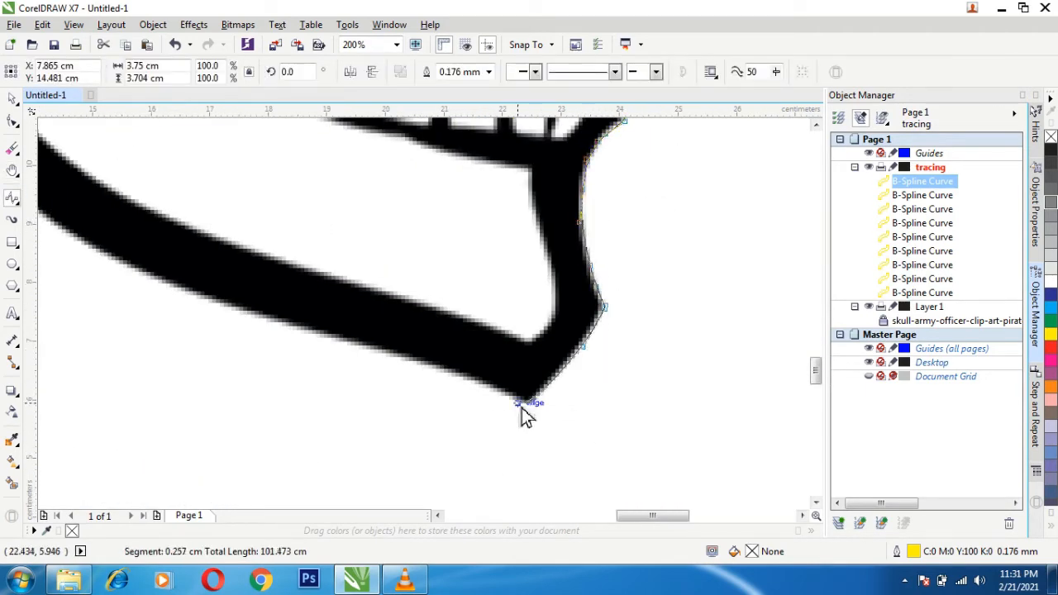
left_click(451, 370)
left_click(372, 349)
left_click(287, 324)
left_click(197, 295)
left_click(128, 268)
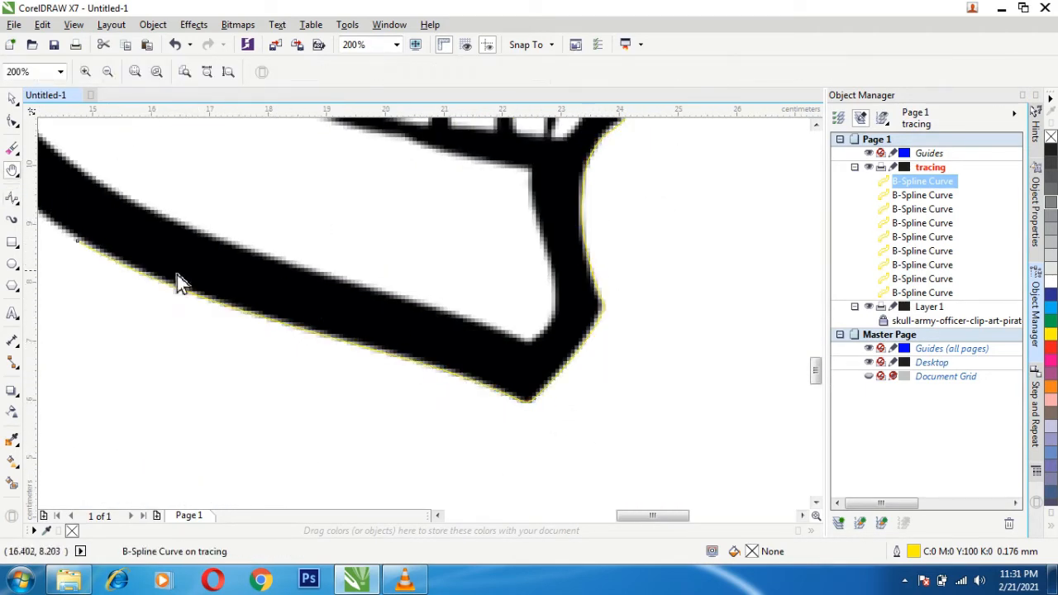
- Extend the curve along the jaw's outer edge up to the notch behind the jaw
left_click_drag(177, 279, 486, 433)
left_click(480, 428)
left_click(406, 372)
left_click(361, 326)
left_click(321, 259)
left_click(290, 194)
left_click(275, 135)
- Trace from the notch along the rear spike's lower edge, close the curve at its starting tip and inspect the joint
left_click(250, 167)
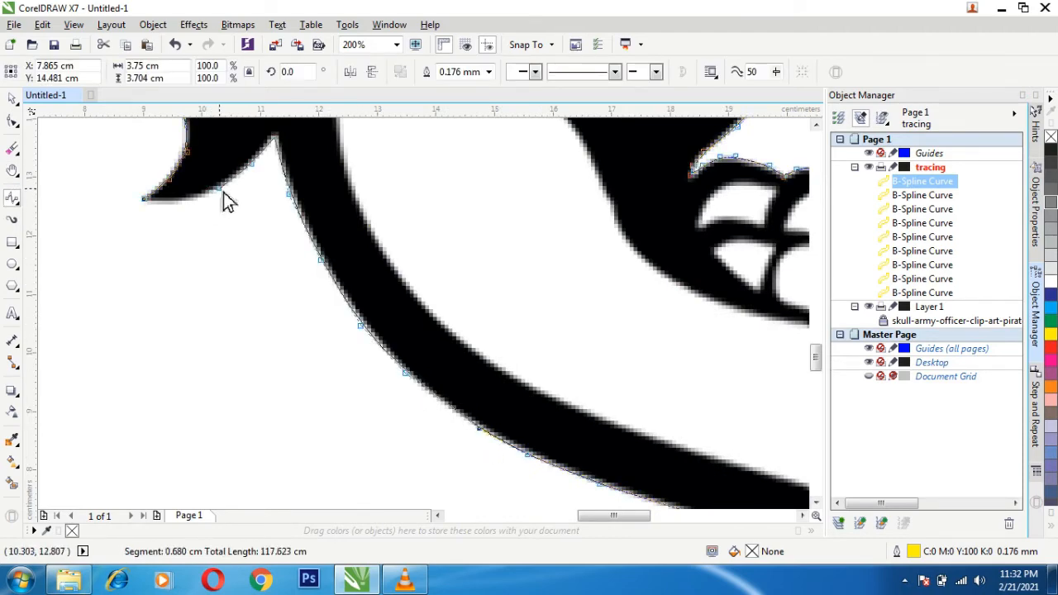
left_click(222, 189)
left_click(196, 200)
left_click(144, 200)
left_click(13, 103)
scroll(137, 213, "up", 3)
left_click_drag(331, 170, 333, 389)
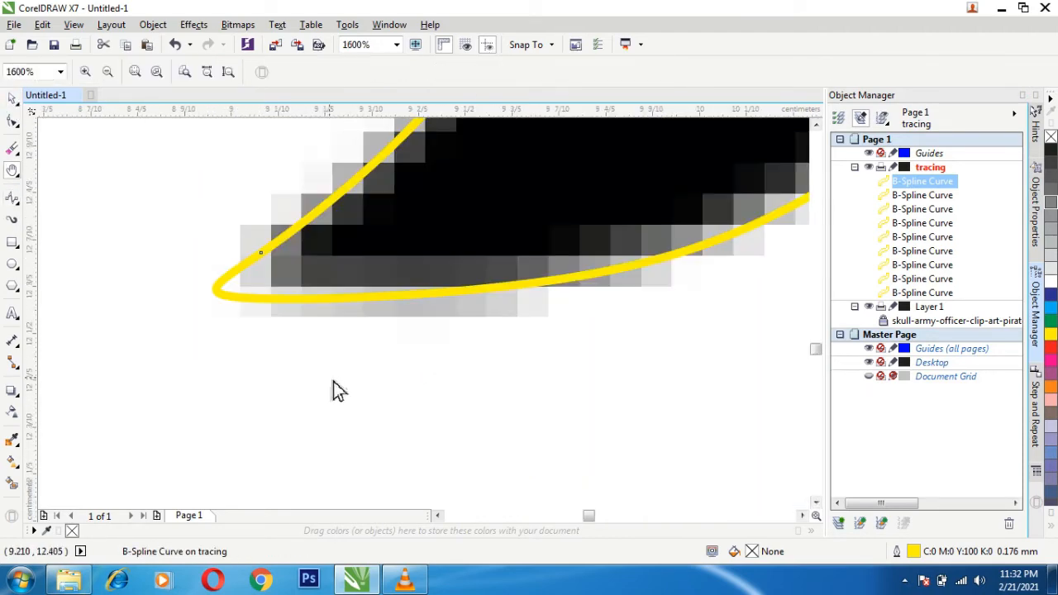
- Start a B-Spline at the top of the black nose shape and trace its right edge, about 5 cm tall, to its lower right point
scroll(283, 294, "down", 4)
left_click_drag(765, 267, 408, 411)
left_click(15, 201)
left_click(307, 271)
left_click(329, 417)
double_click(329, 417)
scroll(329, 418, "up", 1)
left_click(408, 411)
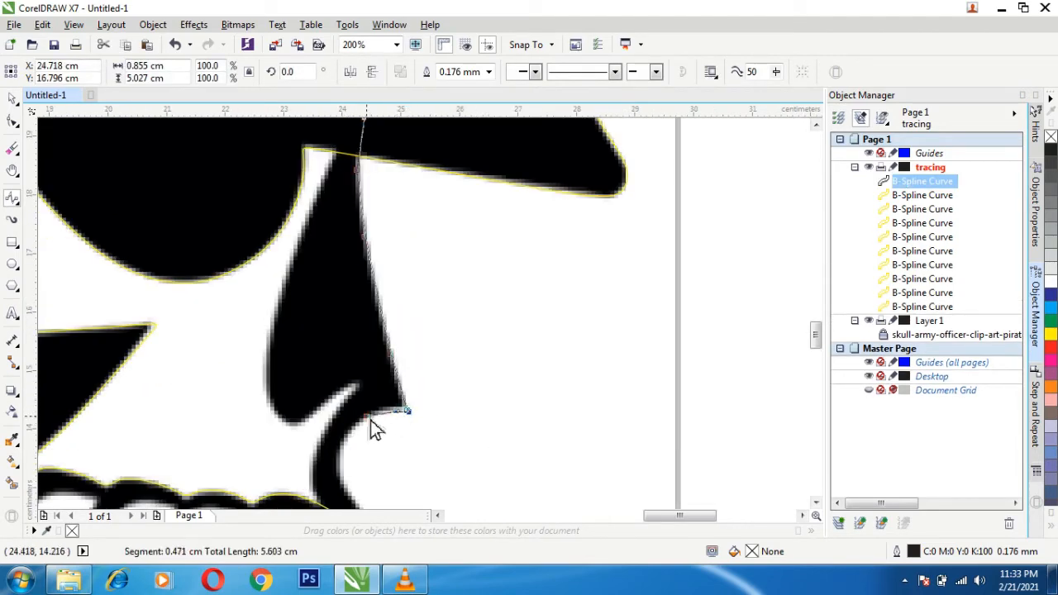
- Trace the nose curve around the concave edge below the nose down toward the front teeth
left_click(366, 417)
left_click(350, 431)
left_click(339, 448)
left_click(343, 483)
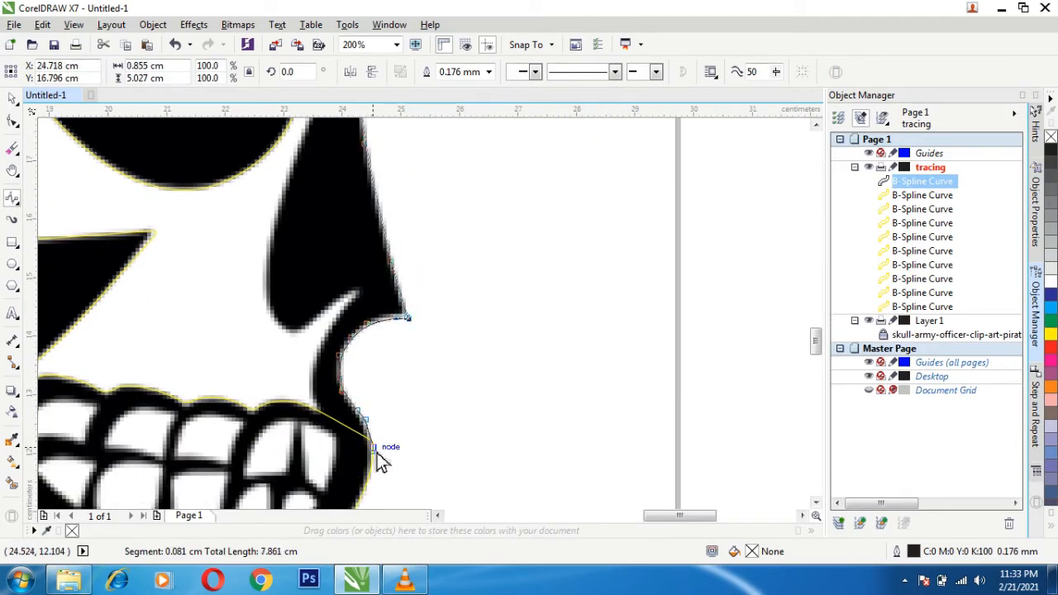
- Trace the nose shape's inner left side, close its B-Spline at the top and set its outline color to yellow
left_click(344, 431)
left_click(329, 417)
left_click(312, 396)
left_click(353, 291)
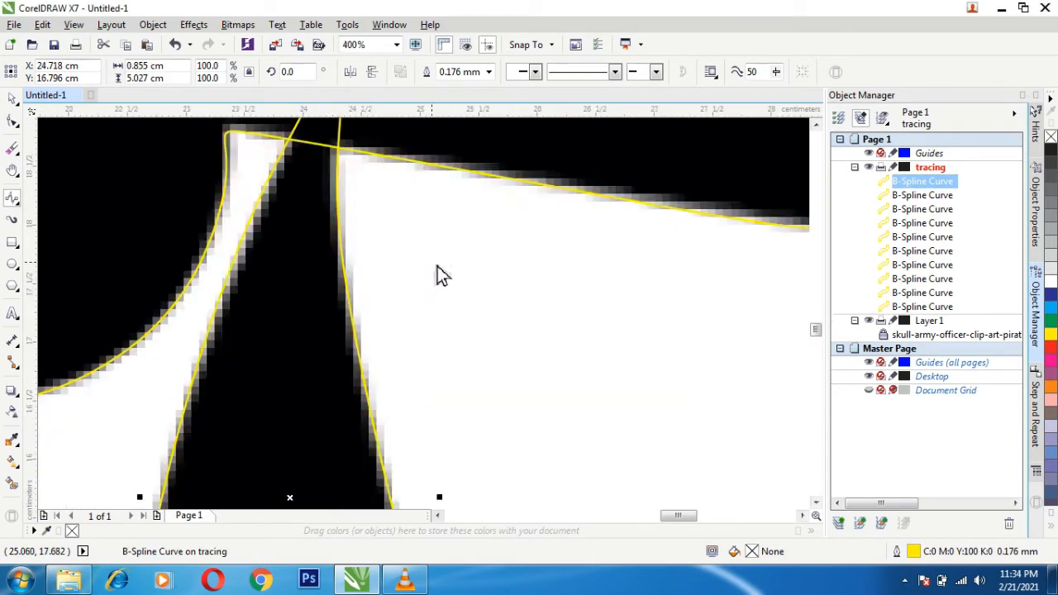
scroll(438, 265, "down", 2)
scroll(345, 153, "up", 1)
- Trace the visor's white highlight as a closed B-Spline and set its outline color to yellow
left_click(13, 200)
left_click(172, 283)
left_click(243, 279)
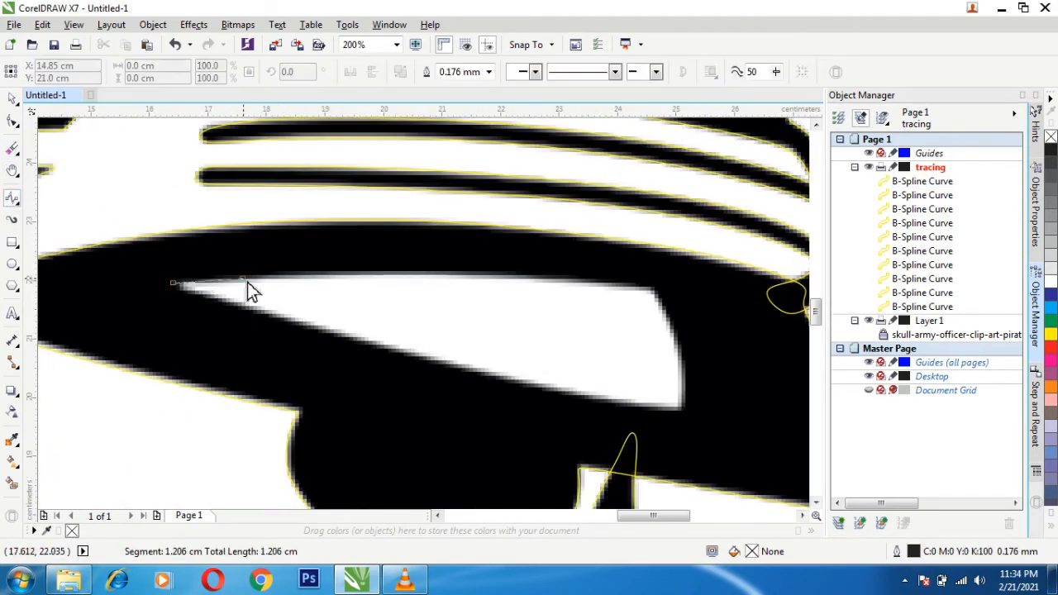
left_click(410, 271)
left_click(570, 277)
left_click(649, 285)
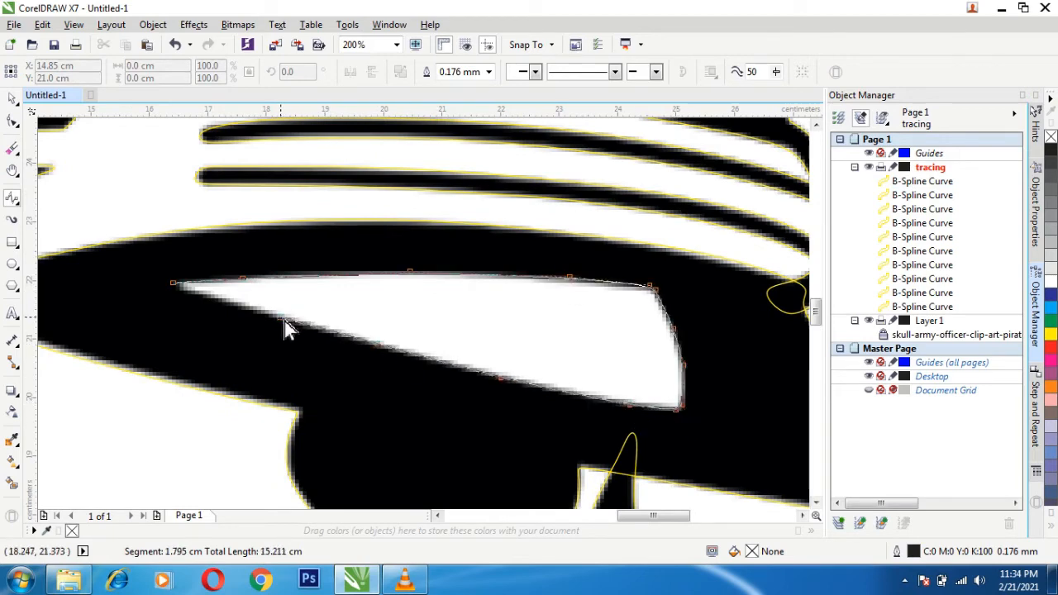
left_click(173, 284)
double_click(910, 553)
left_click(537, 441)
- Start a B-Spline at the left tip of the cap crown's large white highlight and trace its upper edge
left_click(12, 170)
scroll(76, 380, "down", 2)
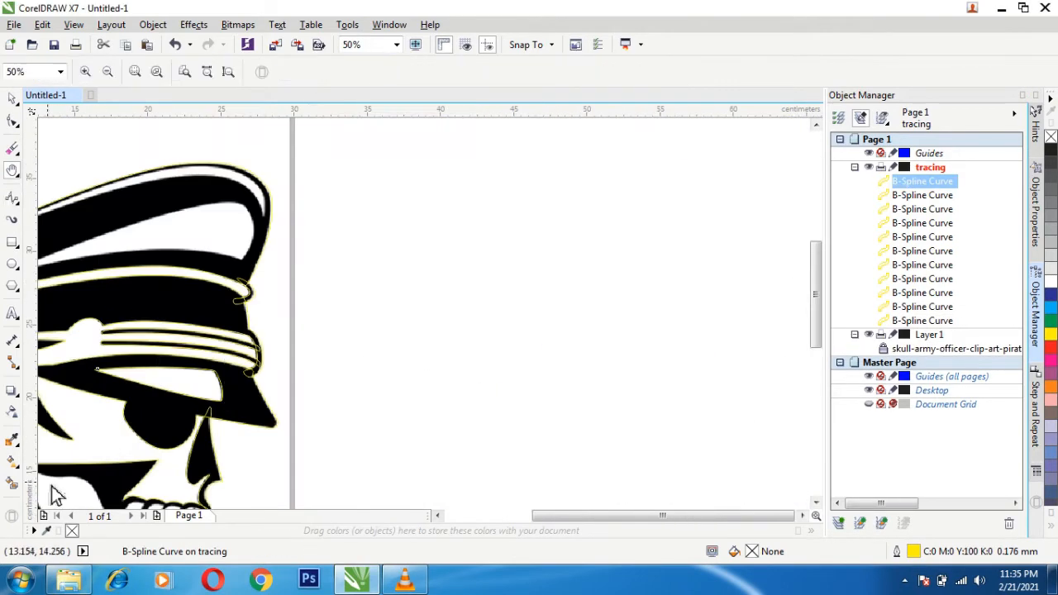
left_click_drag(63, 277, 277, 340)
scroll(273, 340, "up", 2)
scroll(58, 250, "down", 1)
left_click(12, 199)
left_click(45, 287)
left_click(131, 256)
left_click(302, 193)
left_click(364, 204)
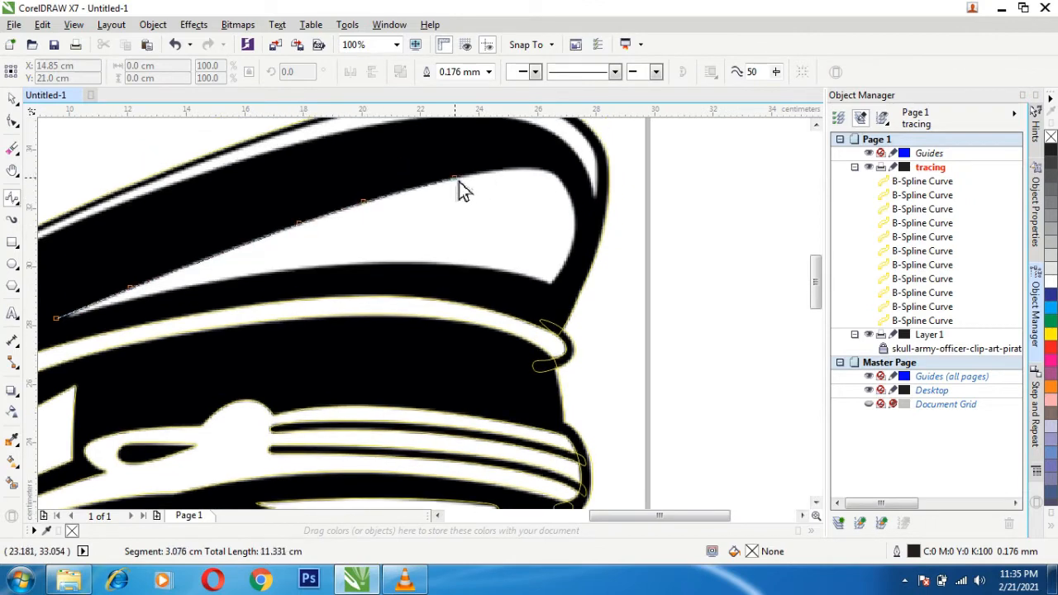
- Close the crown highlight's B-Spline around its right end at about 17.8 by 5.2 cm and set its outline color to yellow
left_click(457, 180)
left_click(491, 194)
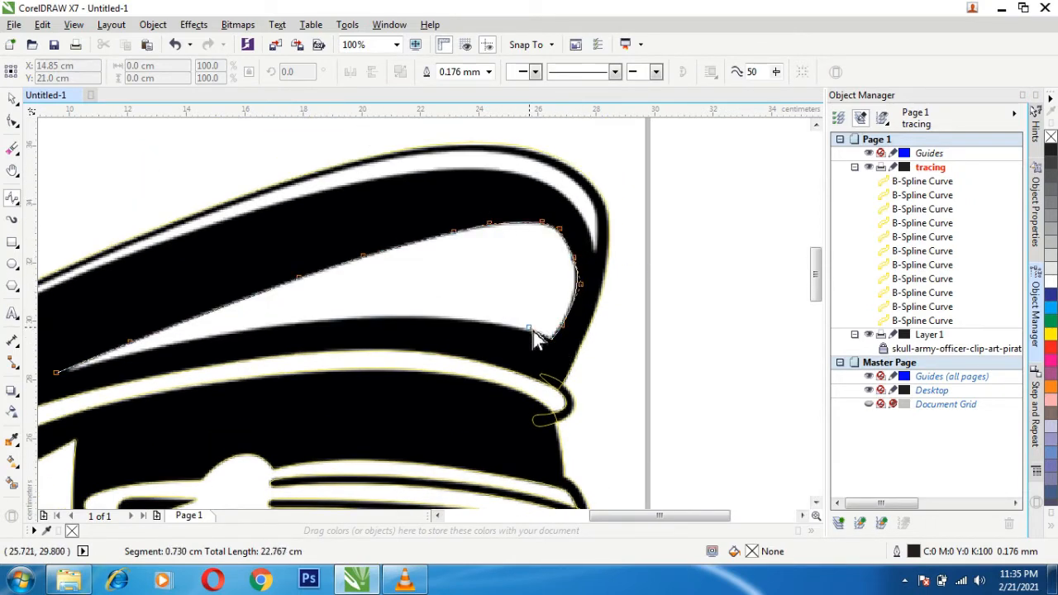
left_click(129, 382)
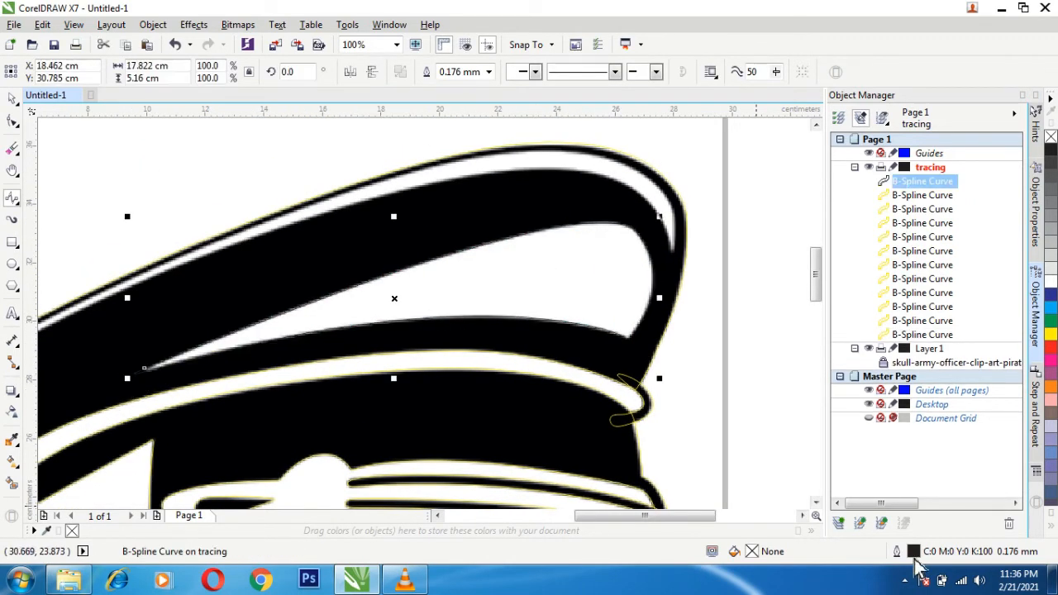
double_click(915, 556)
left_click(537, 440)
left_click(674, 250)
left_click(673, 197)
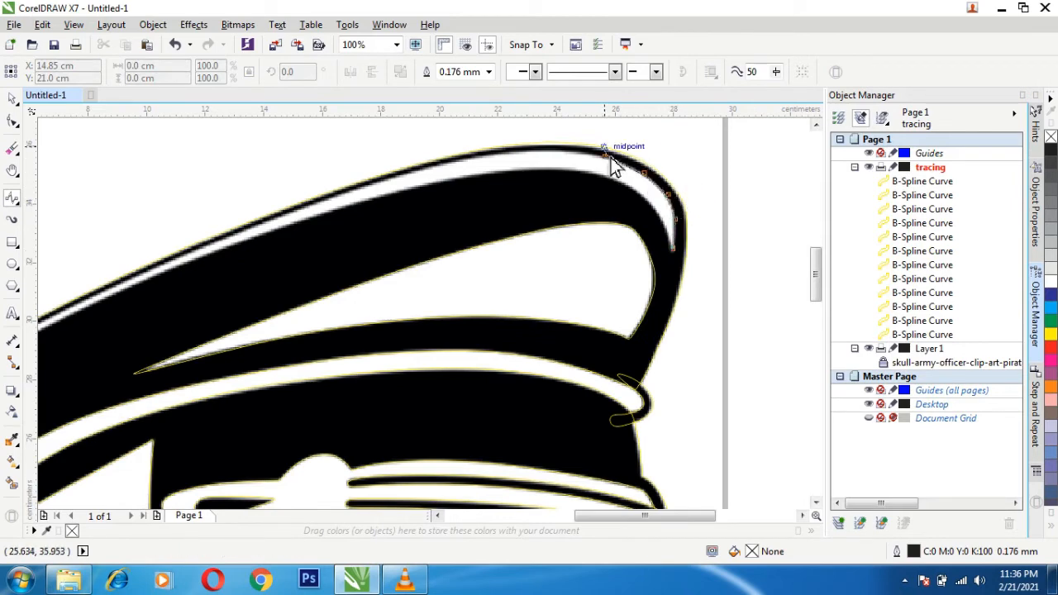
scroll(99, 222, "up", 1)
- Start a B-Spline on the lower edge of the cap rim's thin white highlight and trace it down to the highlight's left tip
left_click(13, 170)
left_click_drag(133, 323, 676, 65)
left_click(12, 199)
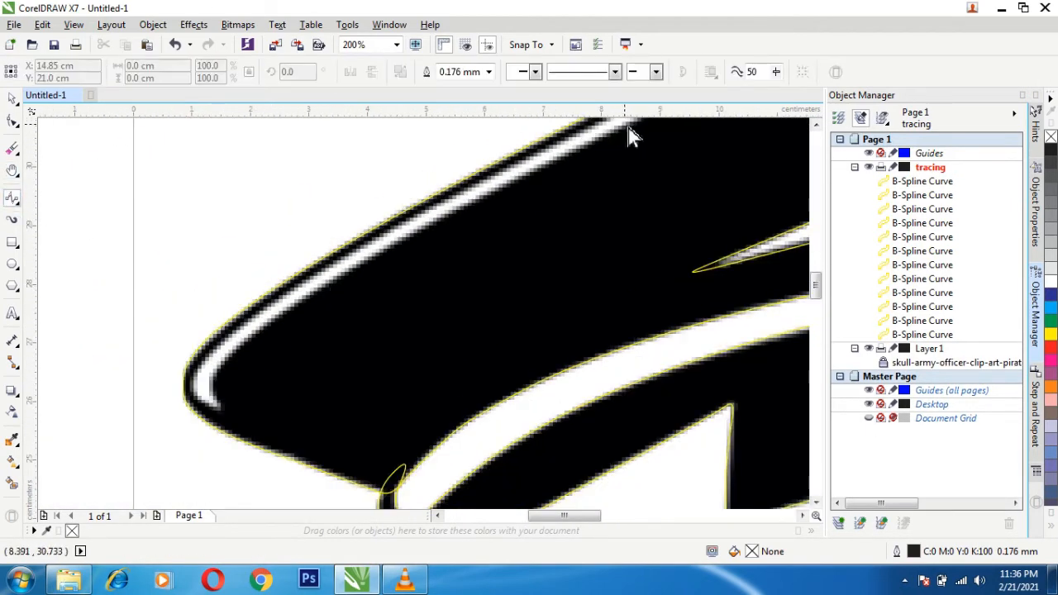
left_click(627, 126)
left_click(442, 215)
left_click(222, 406)
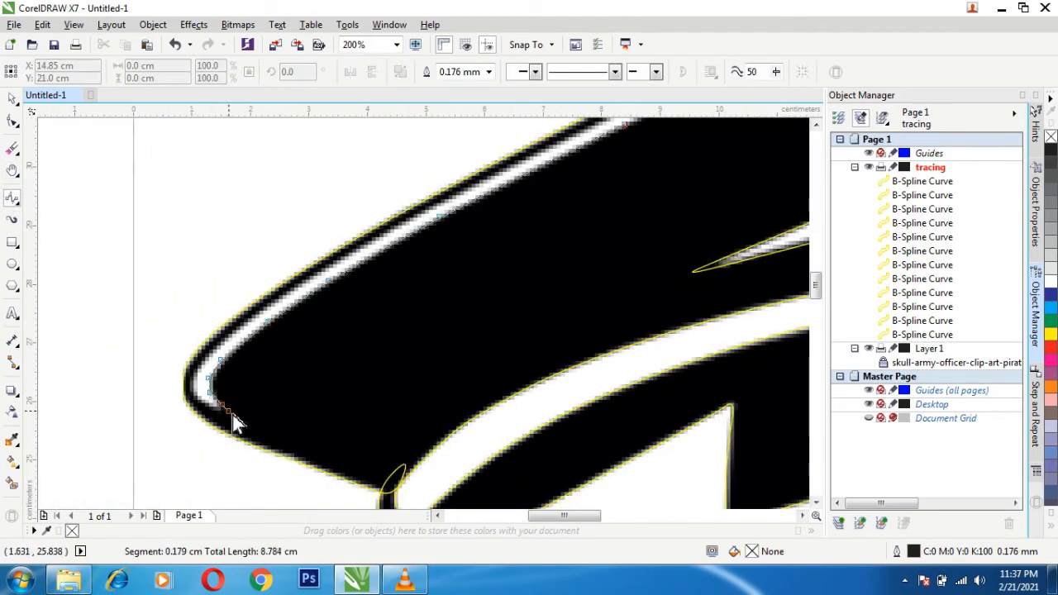
left_click(228, 411)
- Trace the rim highlight around its left tip and back up its upper edge, end the B-Spline there and set its outline color to yellow
left_click(206, 404)
left_click(196, 369)
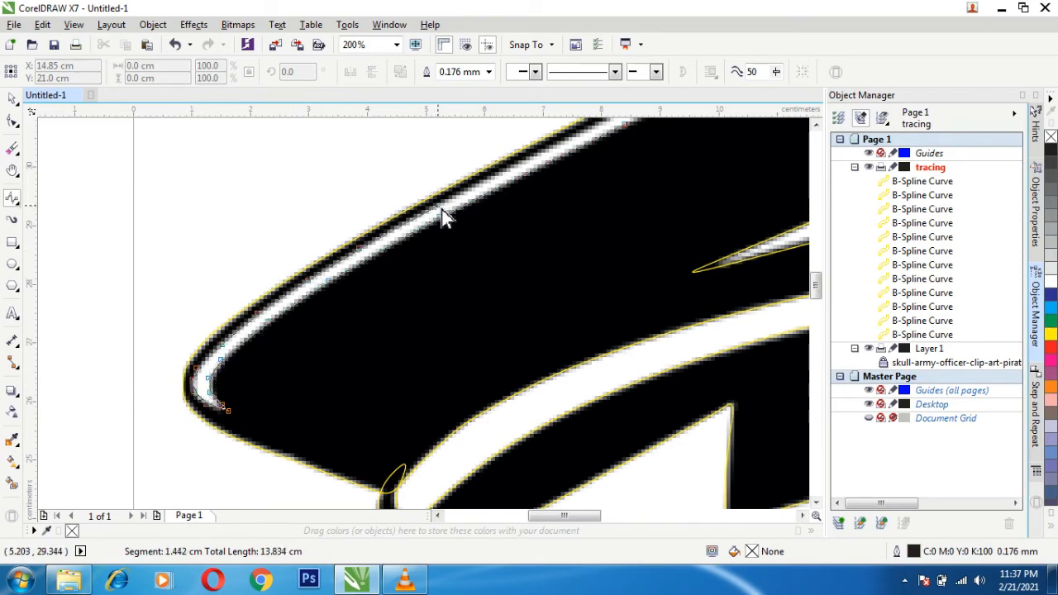
left_click(446, 206)
left_click(656, 163)
double_click(535, 169)
left_click(12, 170)
left_click_drag(591, 188, 330, 424)
double_click(913, 552)
left_click(454, 150)
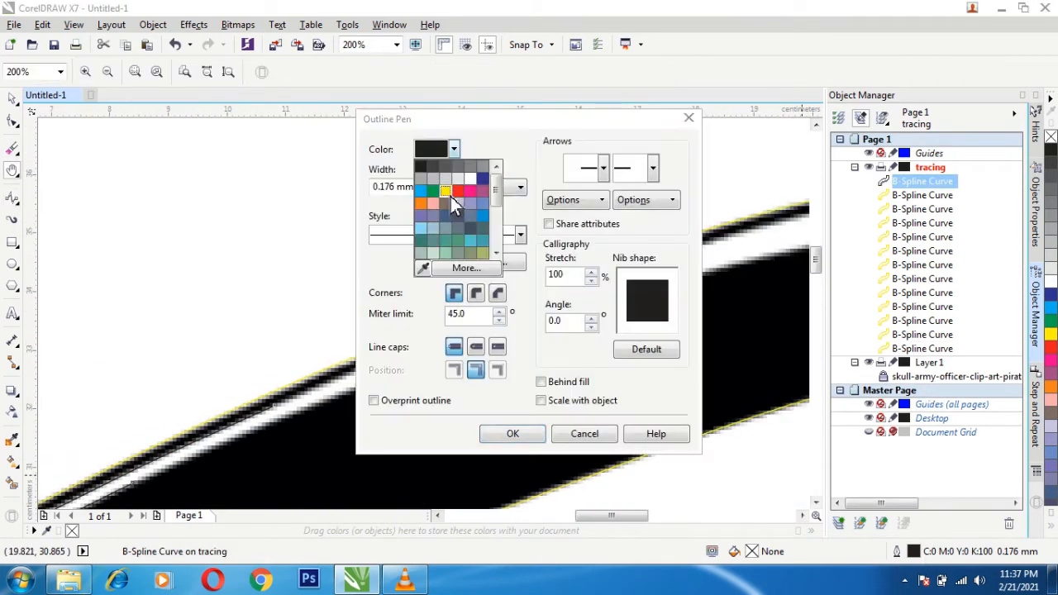
left_click(447, 193)
left_click(513, 434)
- Extend the rim highlight's B-Spline along its upper edge, over the crown's peak and down toward its right tip
left_click(12, 199)
left_click(274, 405)
left_click(363, 368)
left_click(496, 315)
left_click(618, 270)
left_click(709, 242)
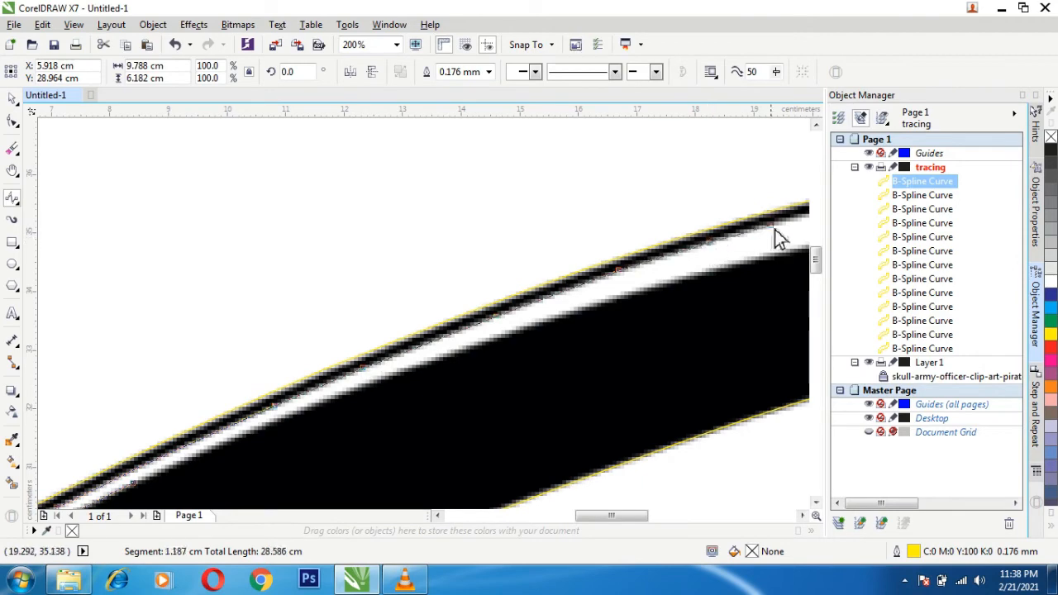
left_click(773, 224)
left_click_drag(781, 226, 129, 397)
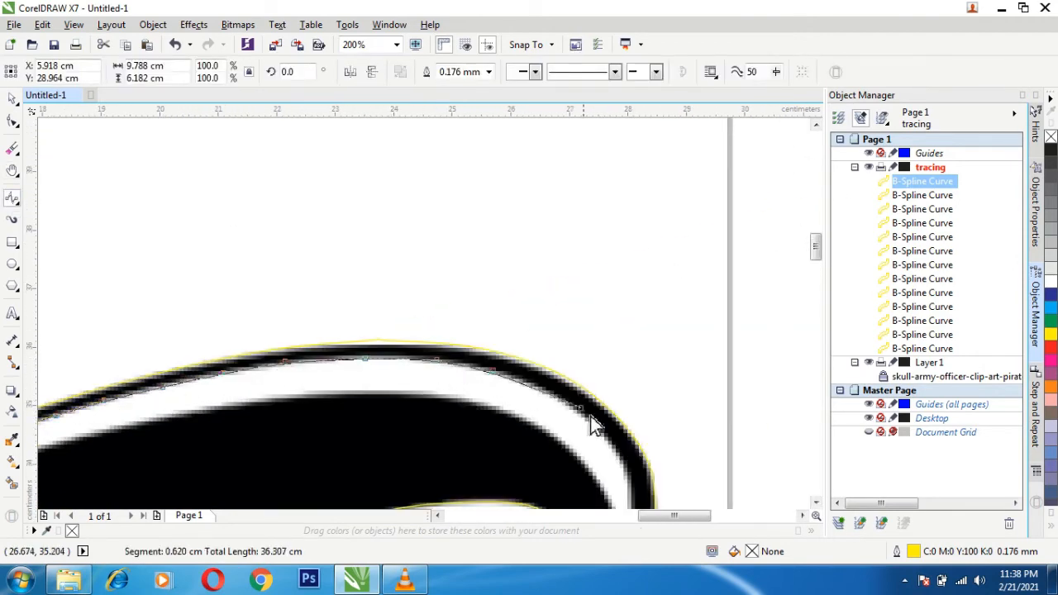
left_click(601, 426)
left_click(630, 464)
scroll(636, 467, "down", 3)
- Turn the rim highlight's B-Spline around the right tip and trace its lower edge back to the curve's start
left_click(634, 461)
left_click(634, 457)
left_click(628, 464)
left_click(614, 407)
left_click(596, 369)
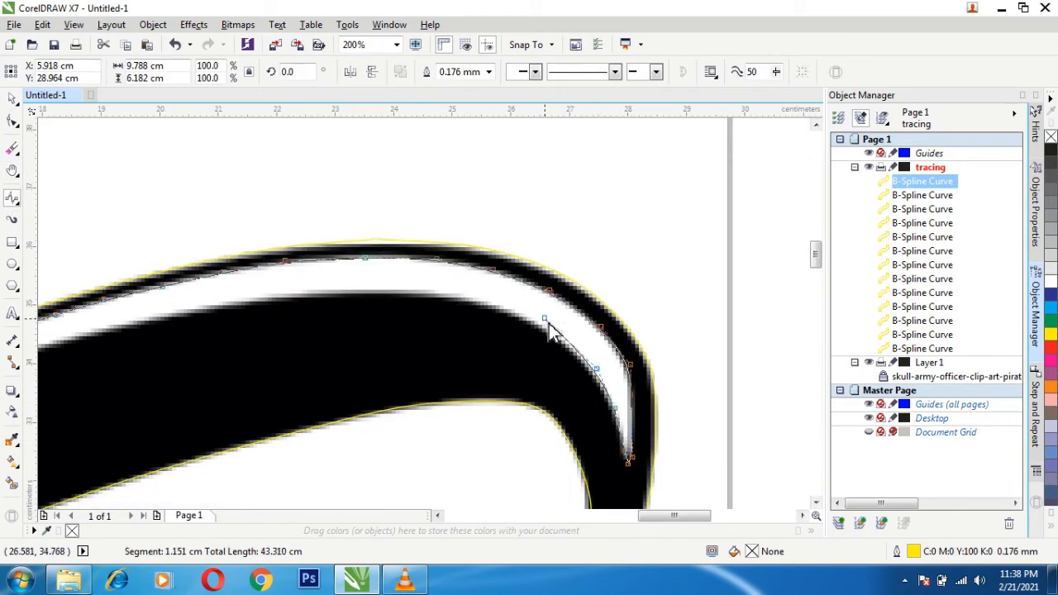
left_click(545, 318)
left_click(486, 300)
left_click(413, 291)
left_click(303, 291)
left_click(211, 304)
left_click(105, 327)
left_click_drag(67, 337, 667, 270)
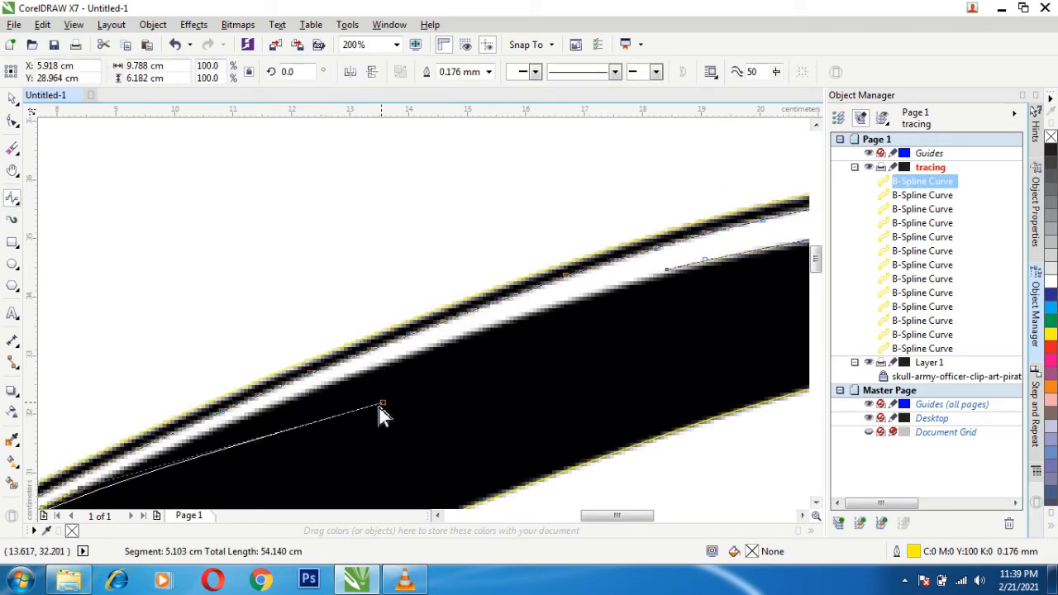
left_click(667, 270)
- Start a B-Spline on the lower edge of the jaw's white area and trace it up around the upper-left corner
key("z")
right_click(266, 261)
left_click_drag(413, 496, 364, 264)
left_click_drag(347, 501, 332, 154)
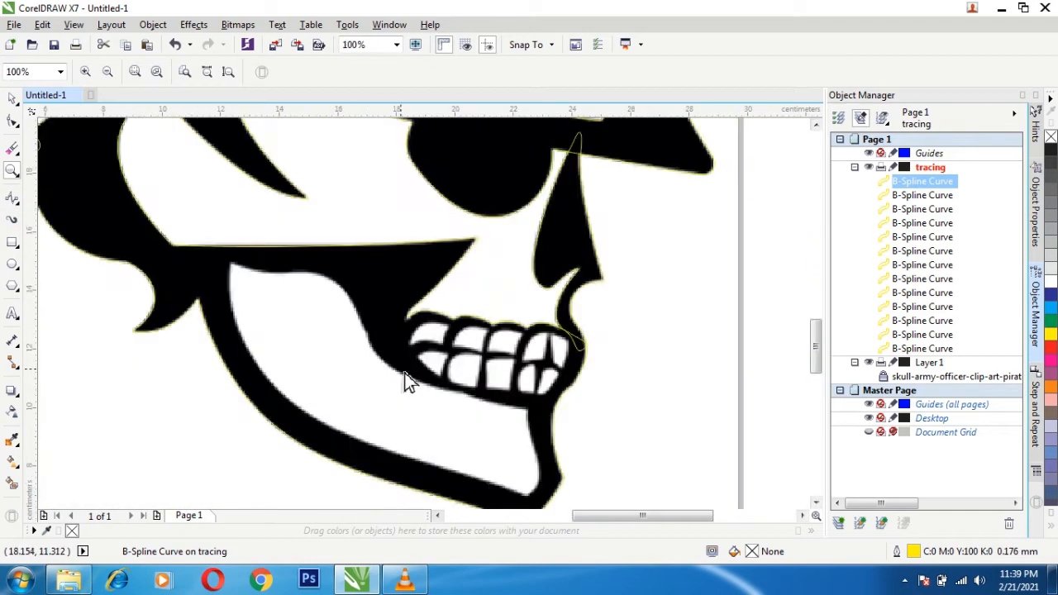
left_click(404, 372)
left_click(11, 199)
left_click(284, 497)
left_click(63, 161)
left_click(80, 171)
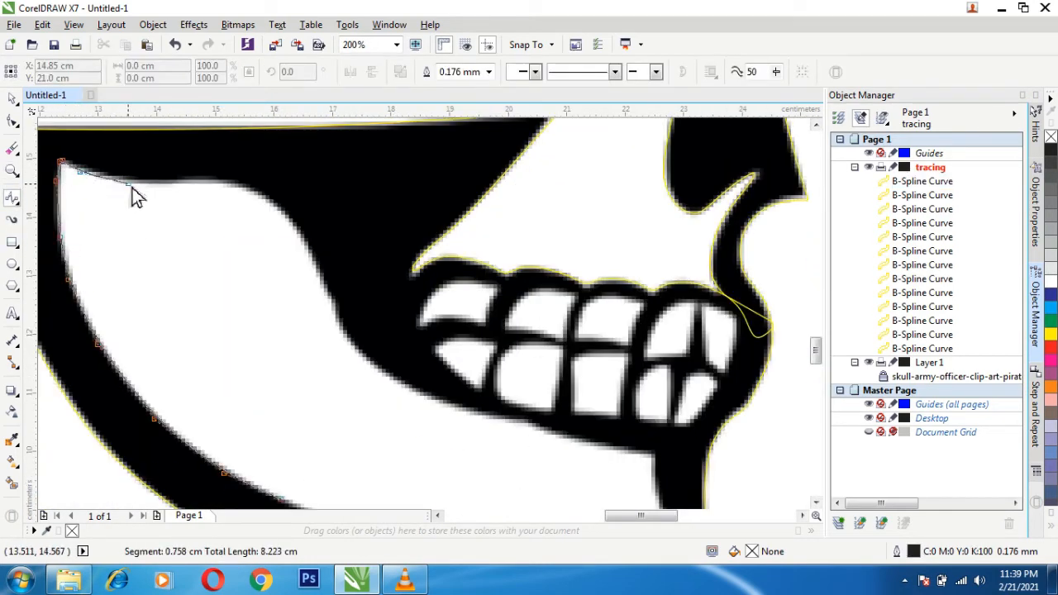
- Trace the jaw area's upper edge with the B-Spline, following the curve beneath the teeth to the front corner
left_click(128, 182)
left_click(160, 181)
left_click(205, 178)
left_click(250, 188)
left_click(286, 209)
left_click(309, 252)
left_click(447, 405)
left_click(520, 422)
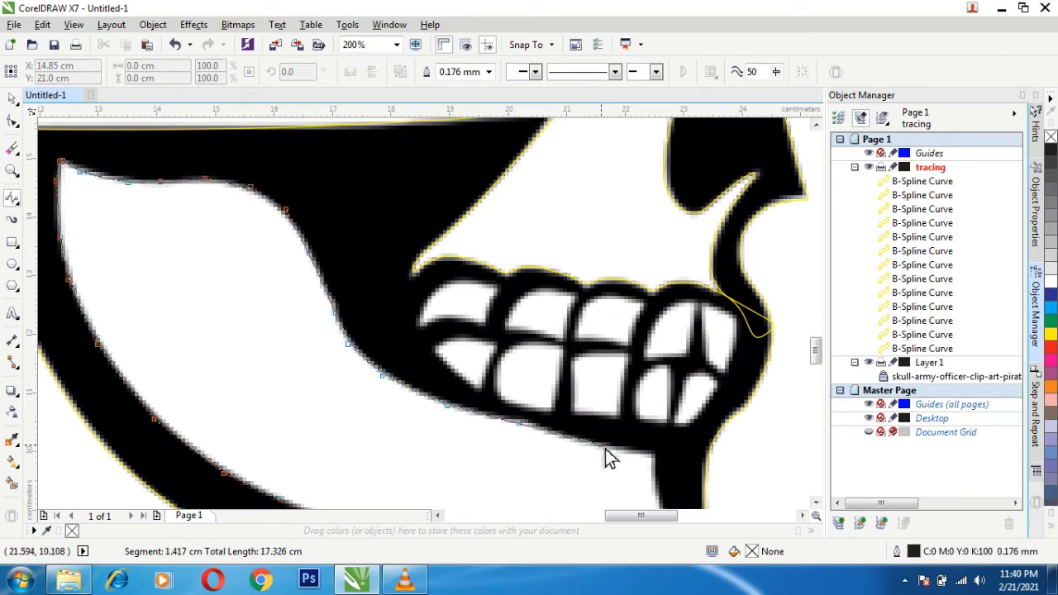
left_click(625, 449)
left_click(657, 455)
- Close the jaw's B-Spline down the front edge and around the chin at about 10.6 by 8 cm, and set its outline color to yellow
scroll(657, 456, "down", 2)
left_click(652, 362)
left_click(659, 395)
left_click(681, 457)
scroll(685, 460, "down", 1)
left_click(681, 461)
left_click(653, 489)
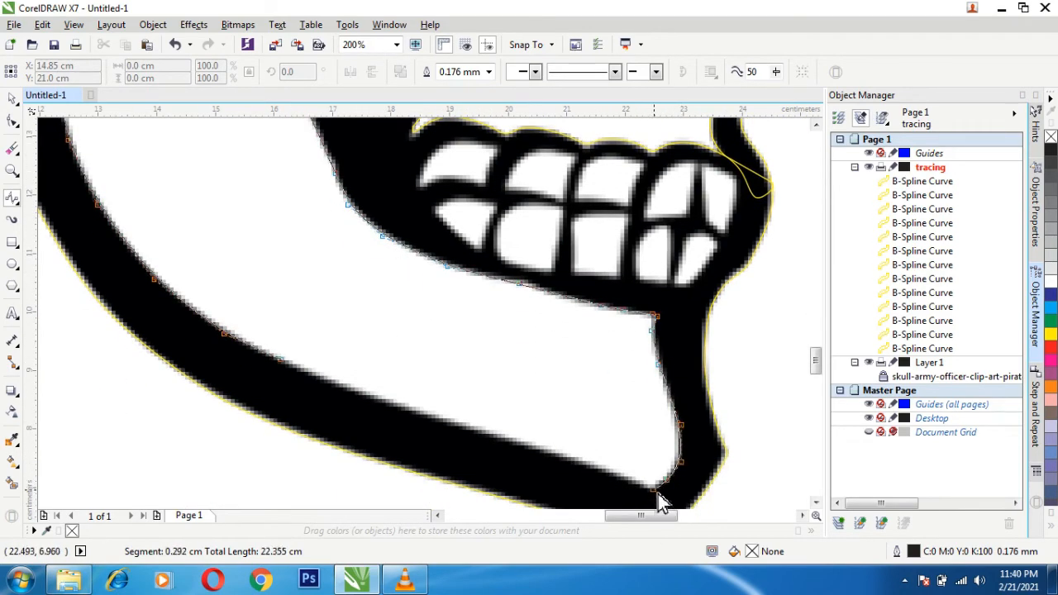
left_click(342, 387)
key("F12")
left_click(456, 148)
left_click(464, 195)
left_click(510, 433)
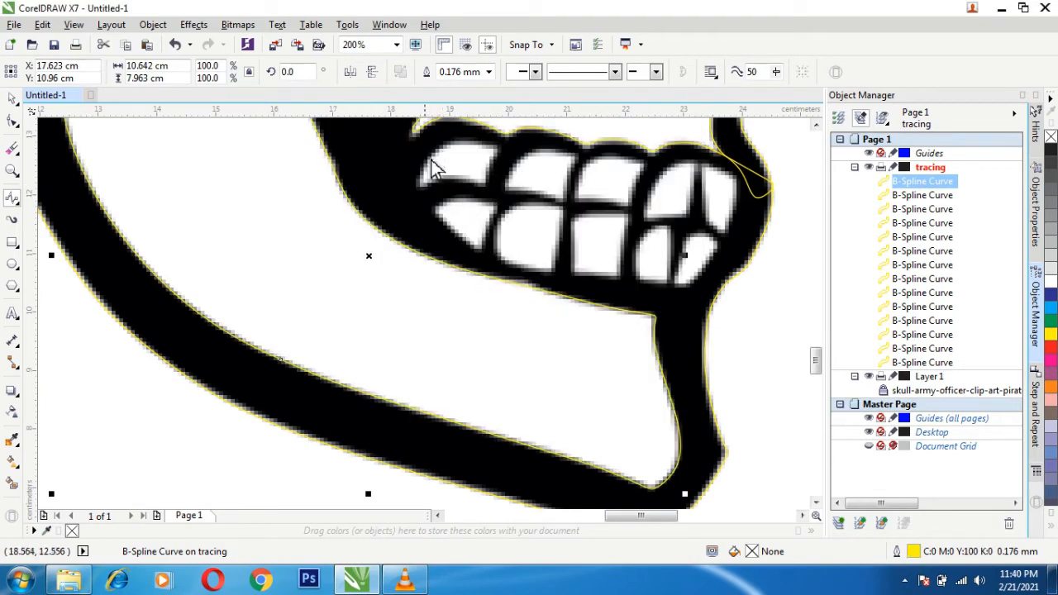
- Trace the leftmost upper tooth as a closed B-Spline and set its outline color to yellow
left_click(420, 184)
left_click(427, 158)
scroll(442, 149, "up", 1)
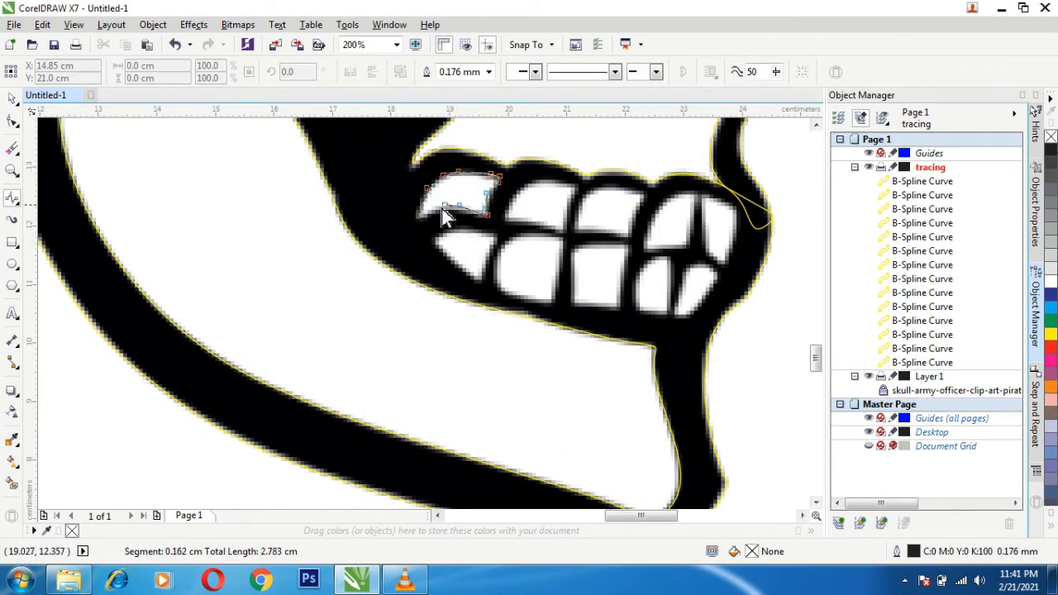
left_click(443, 208)
key("F12")
left_click(456, 149)
left_click(464, 195)
left_click(510, 433)
left_click(556, 173)
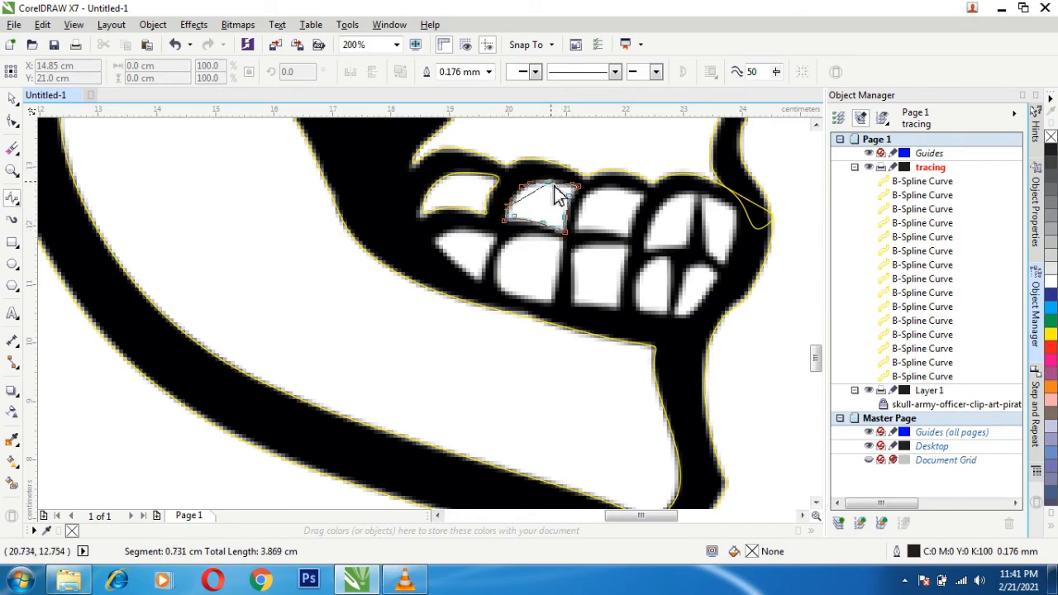
double_click(540, 205)
key("Delete")
- Trace the second upper tooth from the left as a closed B-Spline about 1.2 by 0.8 cm and set its outline color to yellow
scroll(539, 210, "up", 1)
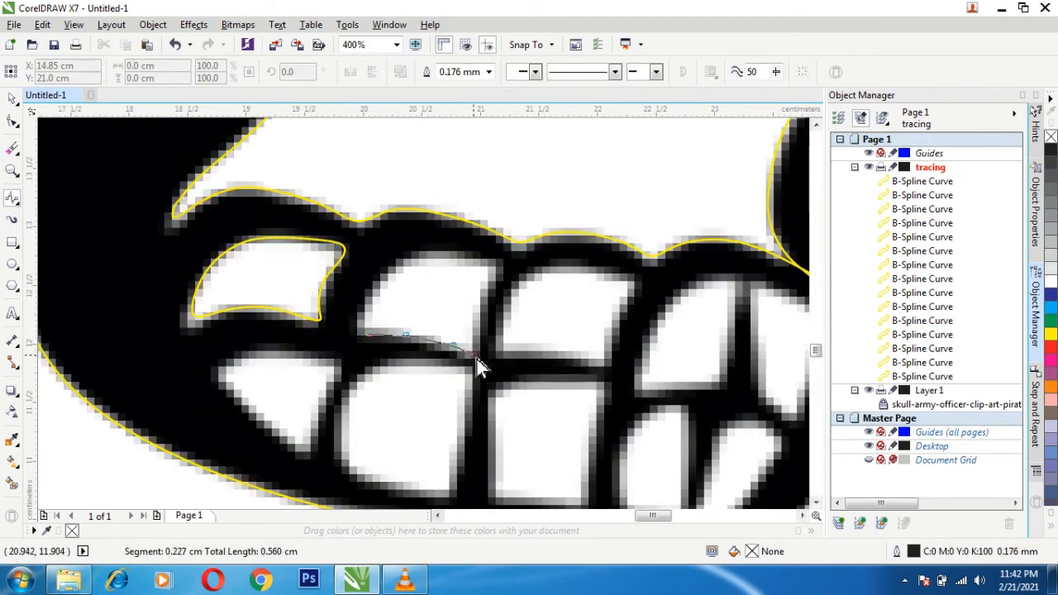
left_click(488, 288)
left_click(462, 252)
left_click(408, 253)
left_click(406, 334)
key("F12")
left_click(455, 149)
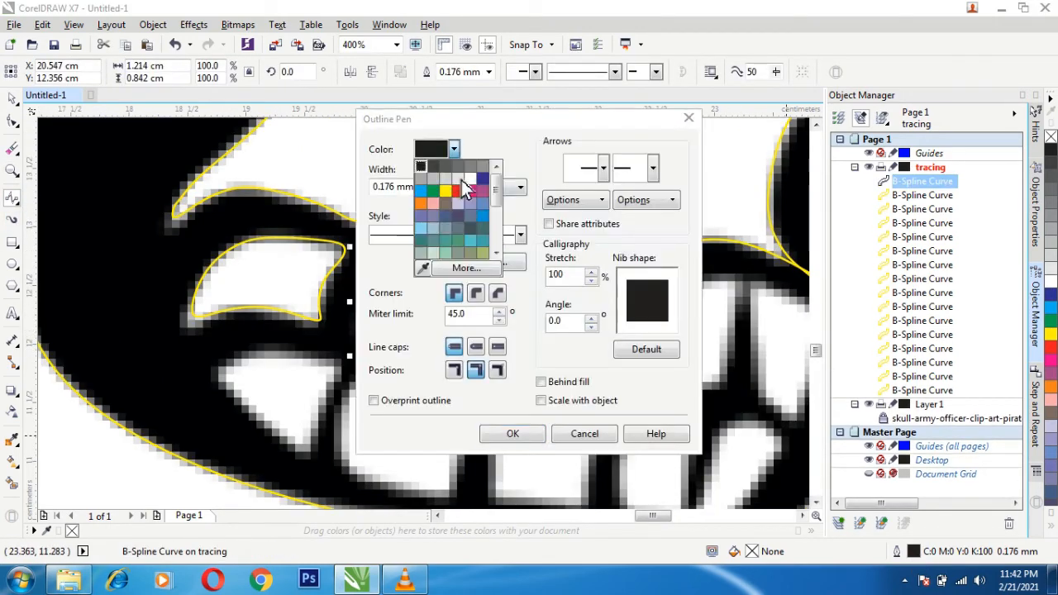
left_click(464, 193)
left_click(511, 433)
- Trace the third upper tooth from the left as a closed B-Spline and set its outline color to yellow
left_click(522, 349)
left_click(635, 286)
left_click(590, 265)
left_click(538, 268)
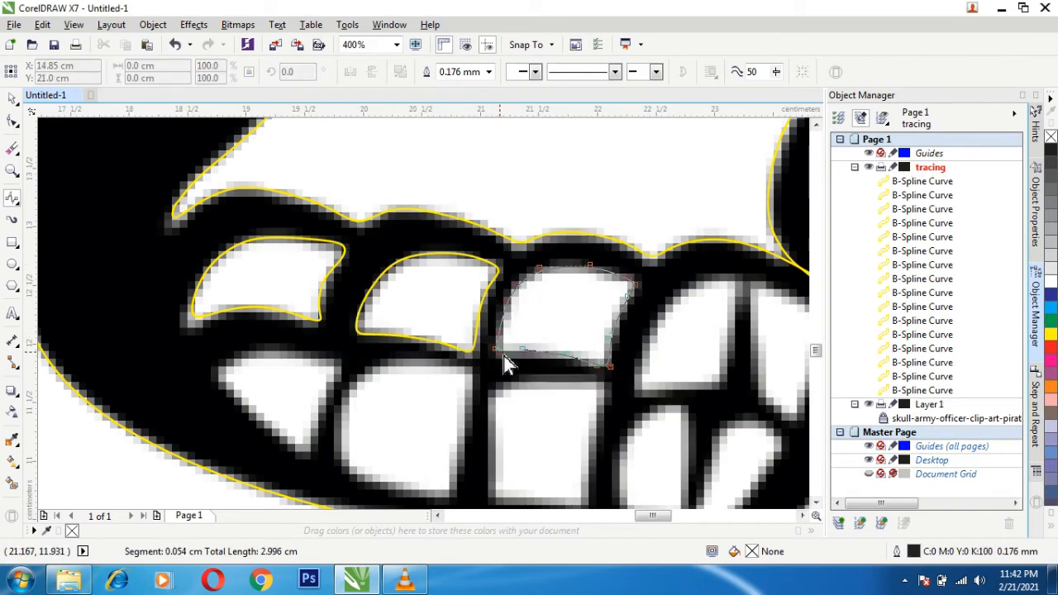
left_click(498, 350)
double_click(928, 546)
left_click(456, 149)
left_click(464, 194)
left_click(513, 435)
- Trace the fourth upper tooth from the left as a closed B-Spline and set its outline color to yellow
left_click(647, 386)
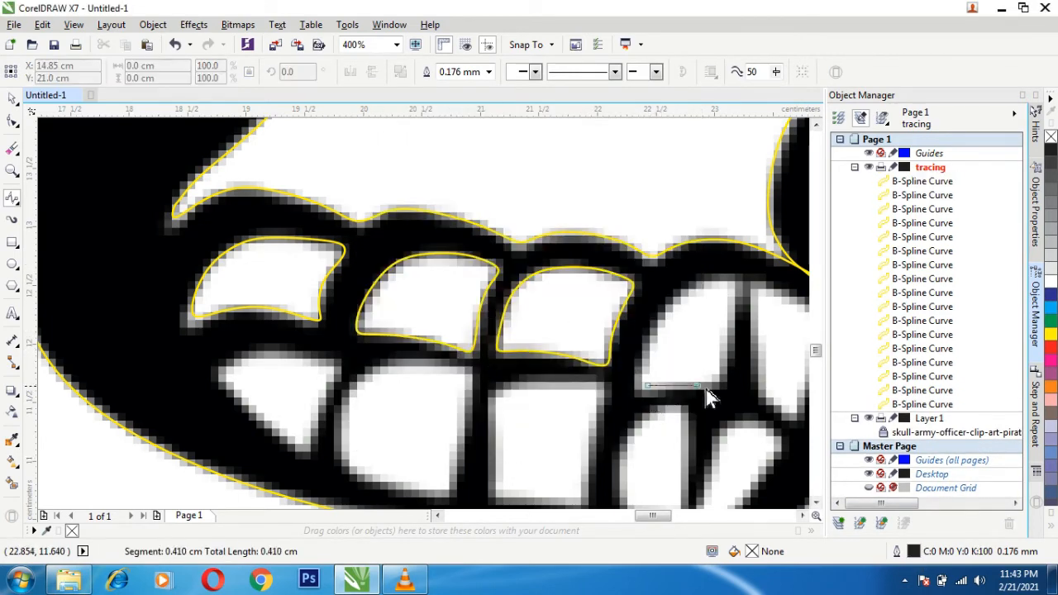
left_click(737, 283)
left_click(685, 284)
left_click(648, 385)
key("F12")
left_click(465, 193)
left_click(512, 435)
- Trace the two leftmost lower teeth as separate closed B-Splines, the first about 1 by 0.8 cm
key("h")
left_click_drag(616, 422, 515, 331)
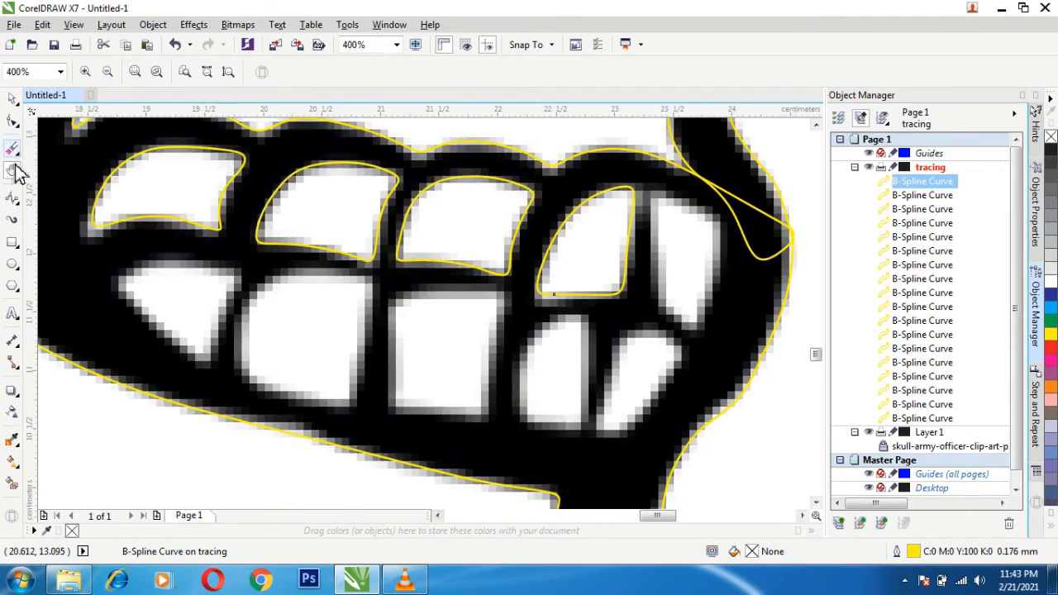
left_click(12, 197)
left_click(134, 267)
left_click(119, 291)
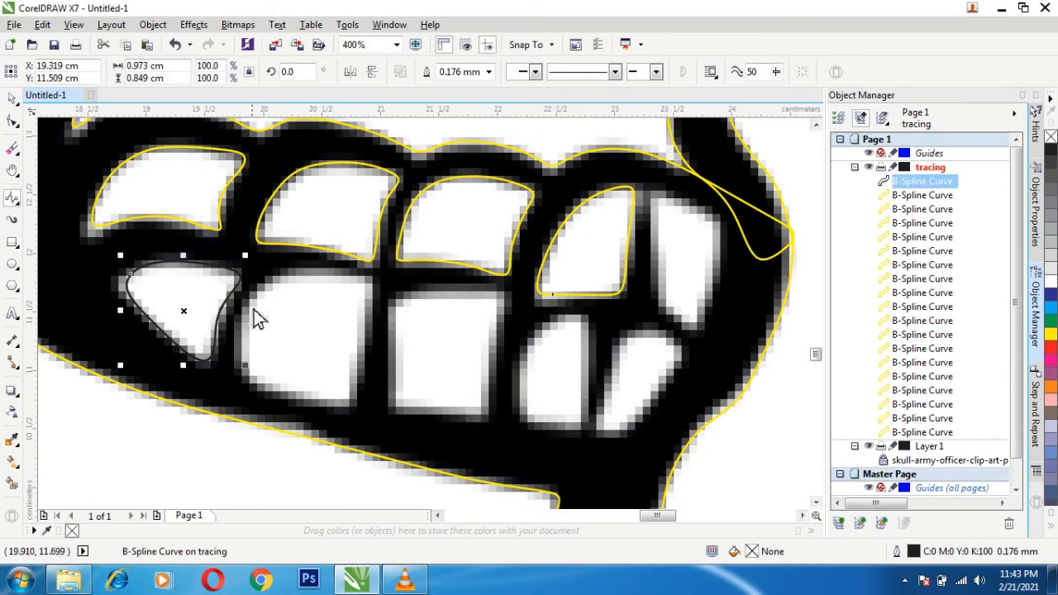
left_click(234, 371)
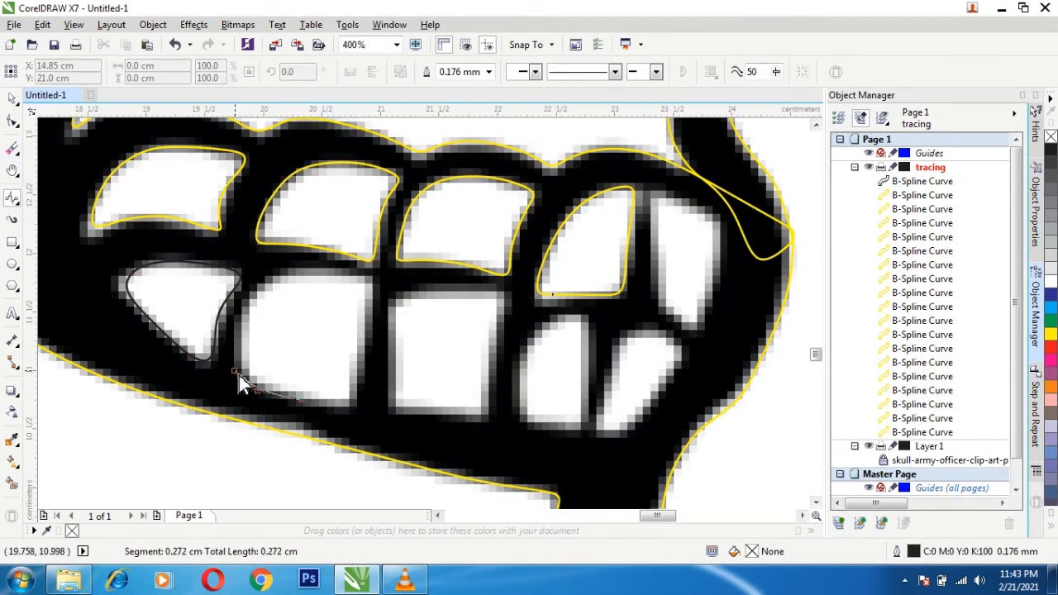
left_click(307, 404)
- Set the outline color of the two leftmost lower teeth curves to yellow
left_click(12, 99)
left_click(180, 348, "shift")
key("F12")
left_click(464, 194)
left_click(513, 435)
- Trace the three remaining lower teeth and the front upper tooth as separate closed B-Splines
left_click(13, 198)
left_click(395, 410)
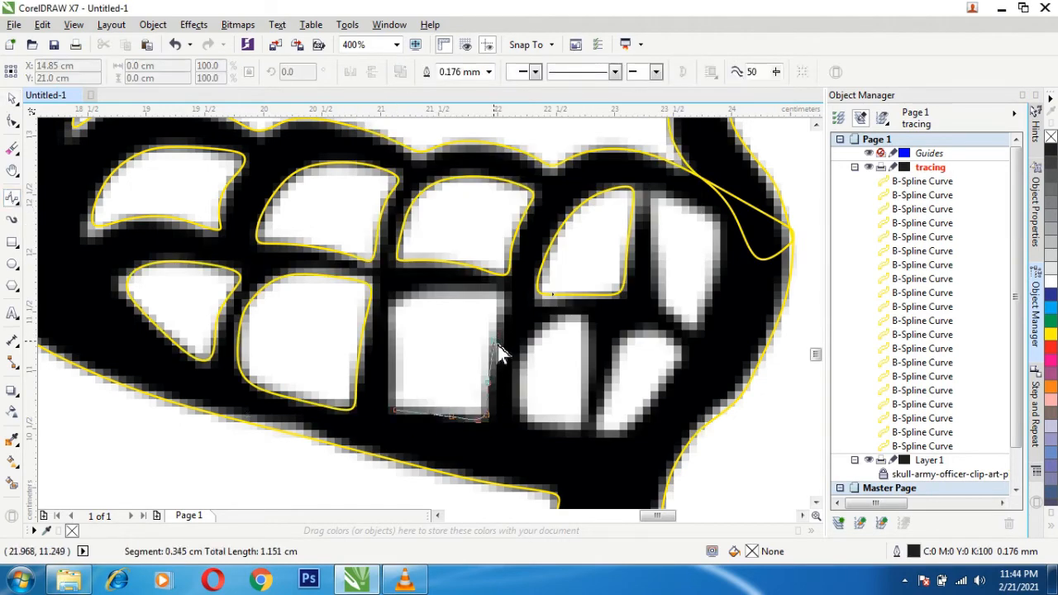
left_click(382, 387)
left_click(537, 329)
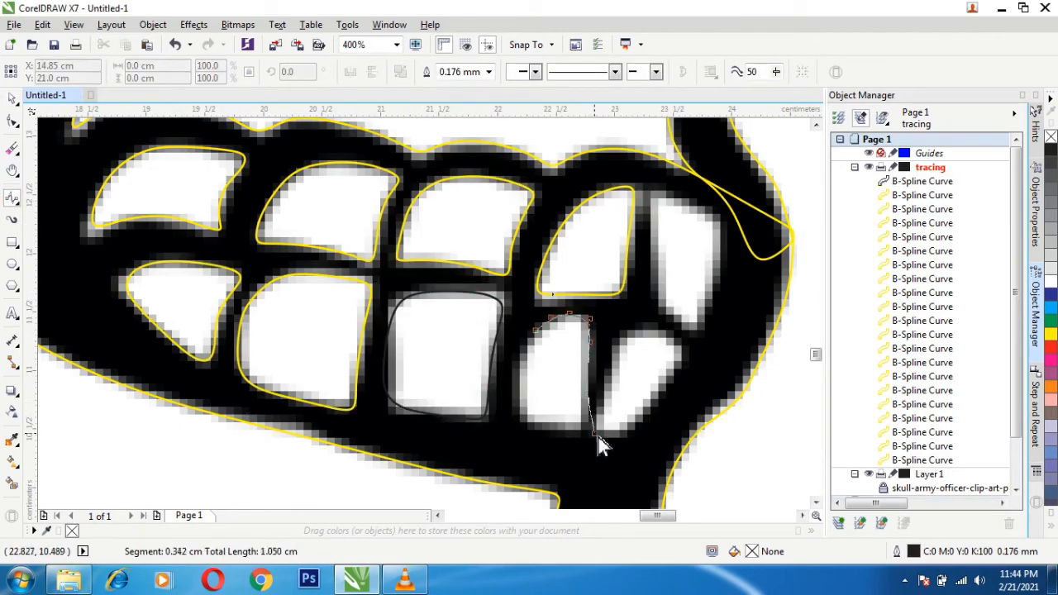
left_click(536, 329)
left_click(626, 333)
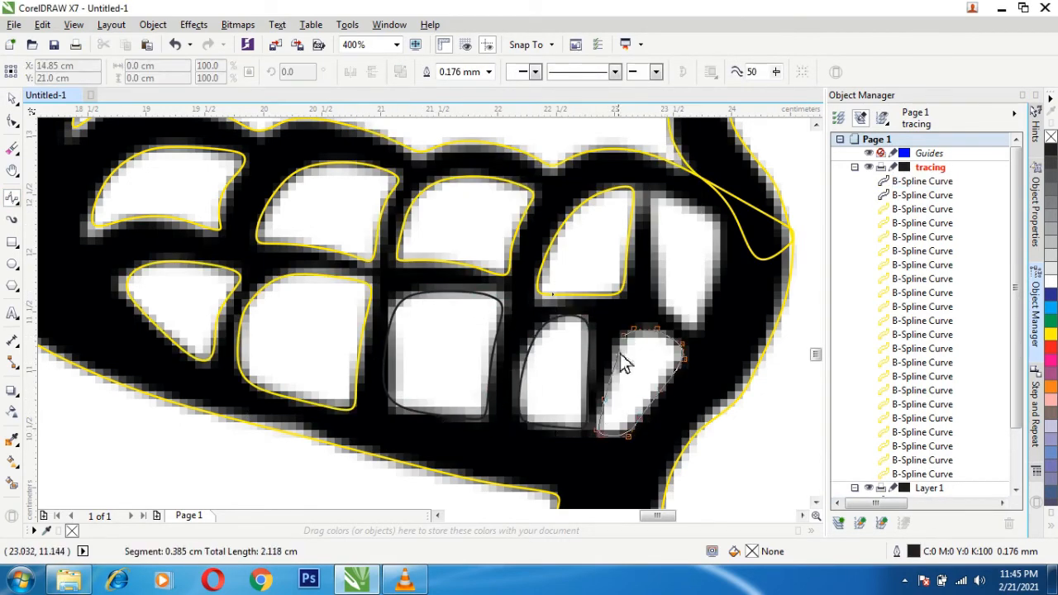
left_click(626, 334)
left_click(654, 191)
left_click(694, 202)
left_click(654, 192)
- Set the outline color of the four remaining black tooth curves to yellow
left_click(12, 99)
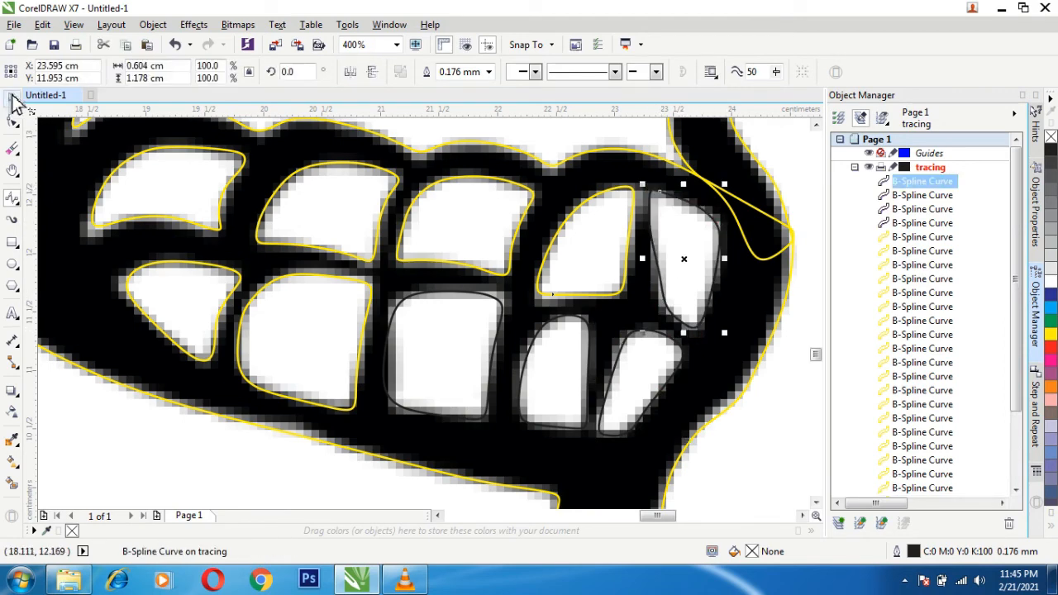
left_click(372, 132)
left_click(681, 319, "shift")
key("F12")
left_click(454, 149)
left_click(511, 433)
left_click(500, 349)
key("F12")
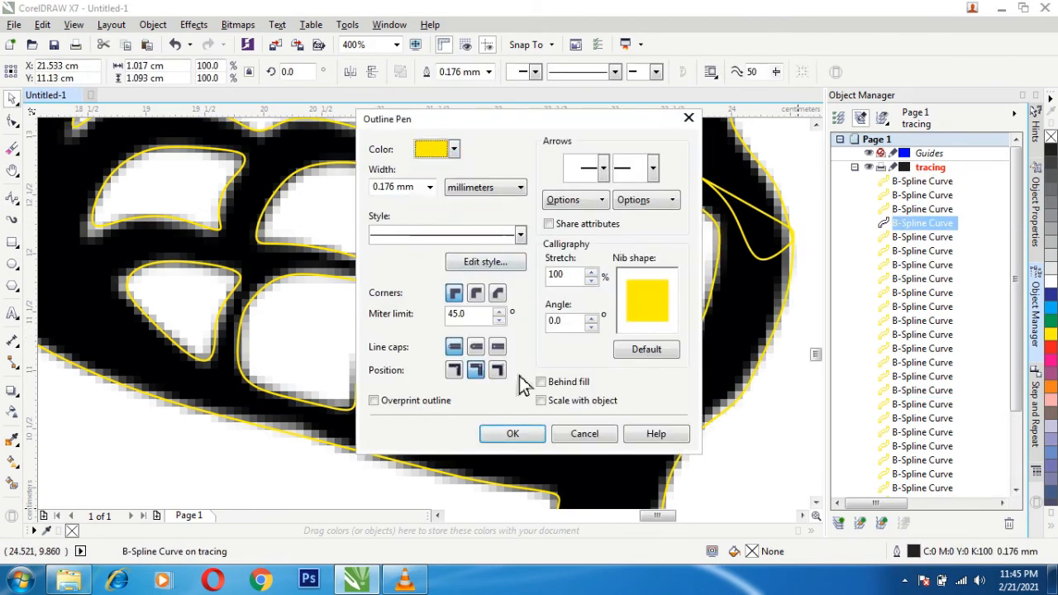
left_click(510, 432)
- Weld the small curve at the cap band's left end to the crown outline, and weld the result with the band outline below
scroll(364, 305, "down", 3)
left_click_drag(821, 320, 824, 272)
scroll(158, 338, "up", 2)
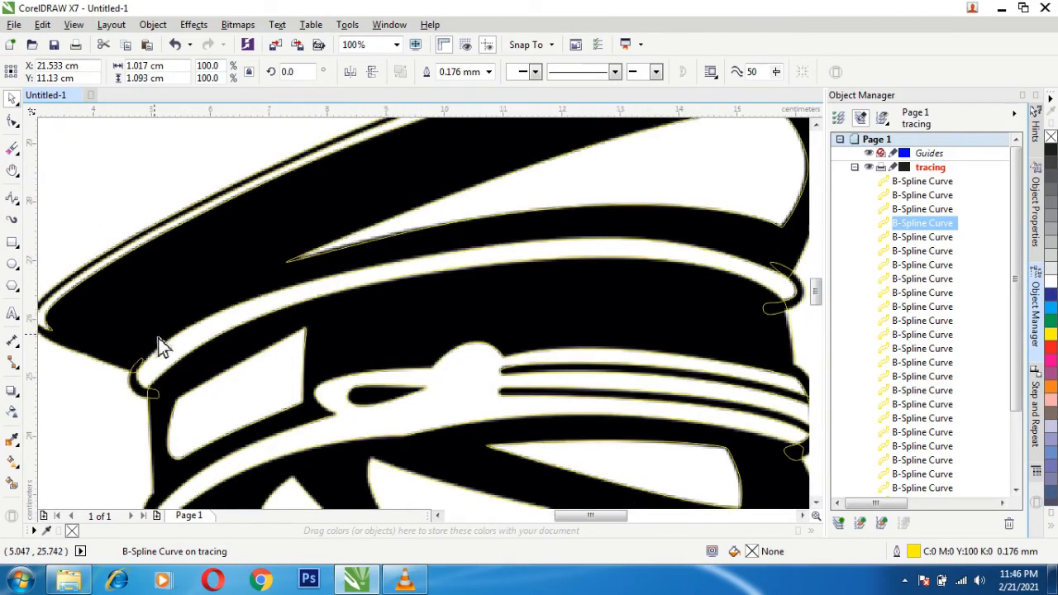
left_click(134, 395)
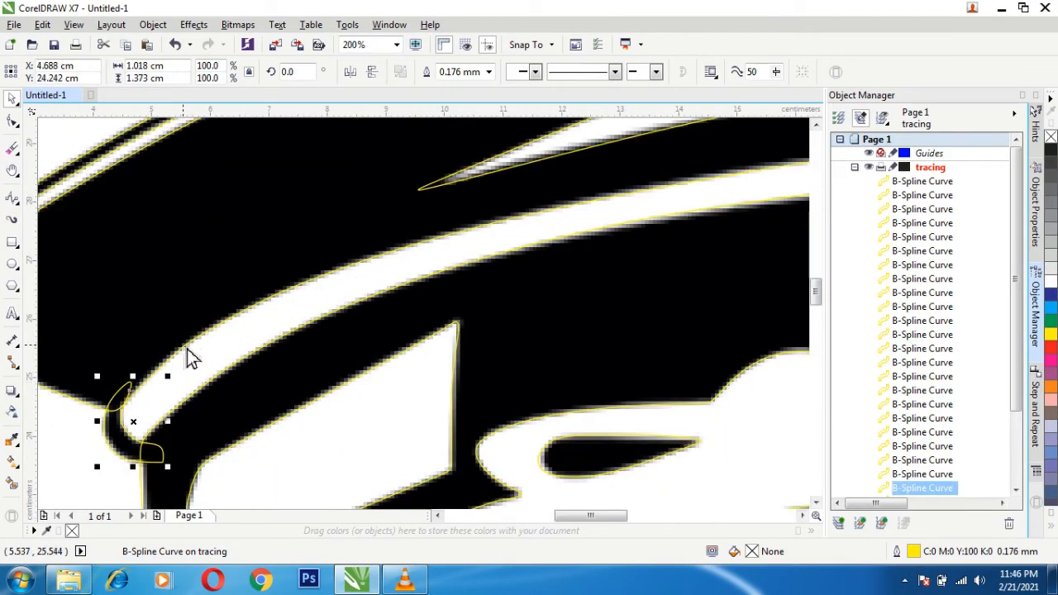
left_click(188, 354, "shift")
left_click(428, 73)
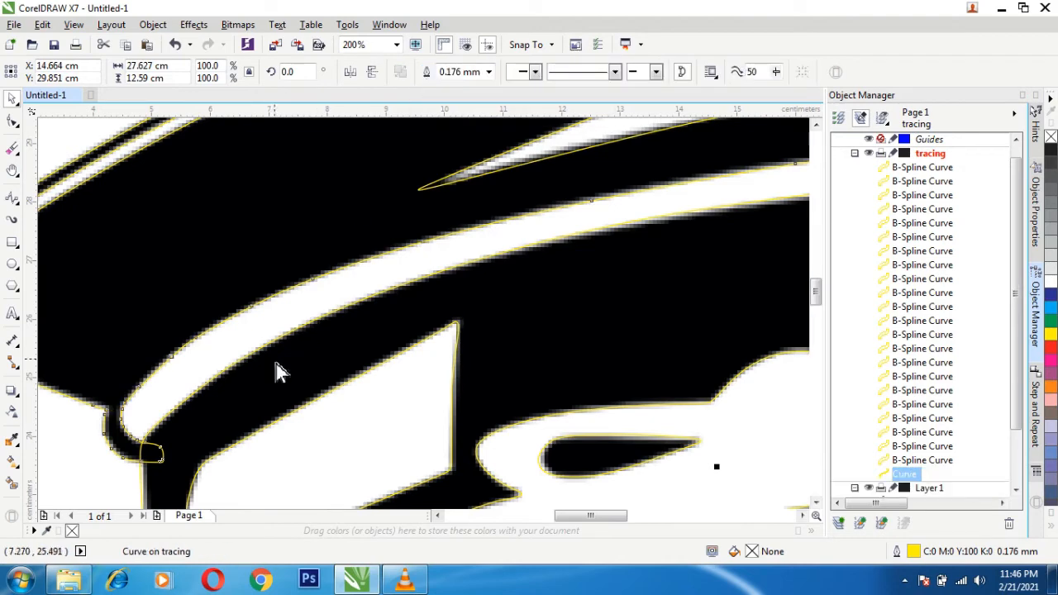
left_click(224, 376, "shift")
left_click(401, 73)
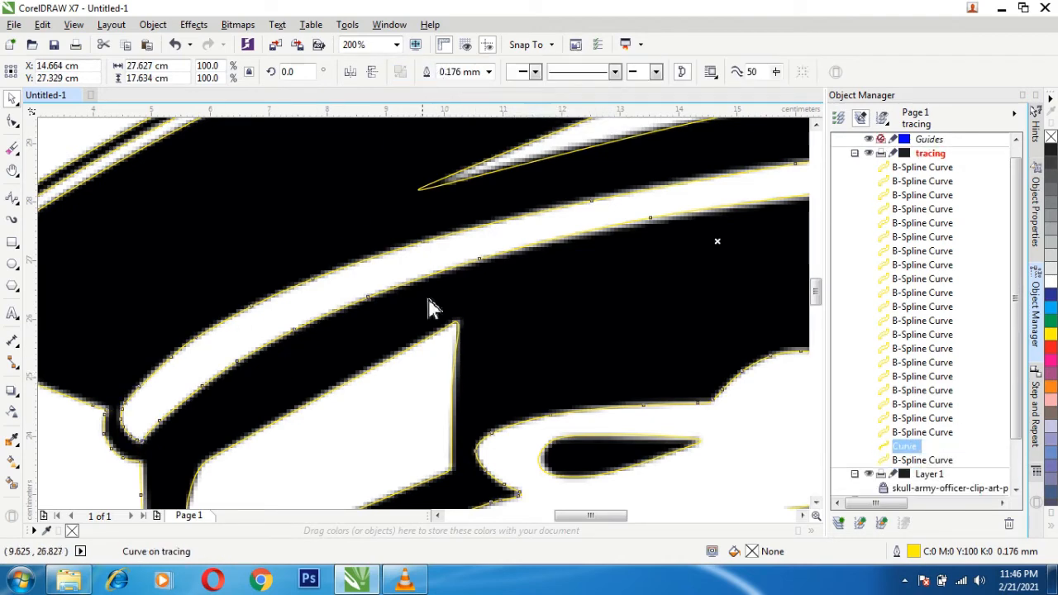
- Weld the merged cap outline with the skull outline below it
scroll(545, 467, "down", 2)
left_click_drag(819, 308, 803, 350)
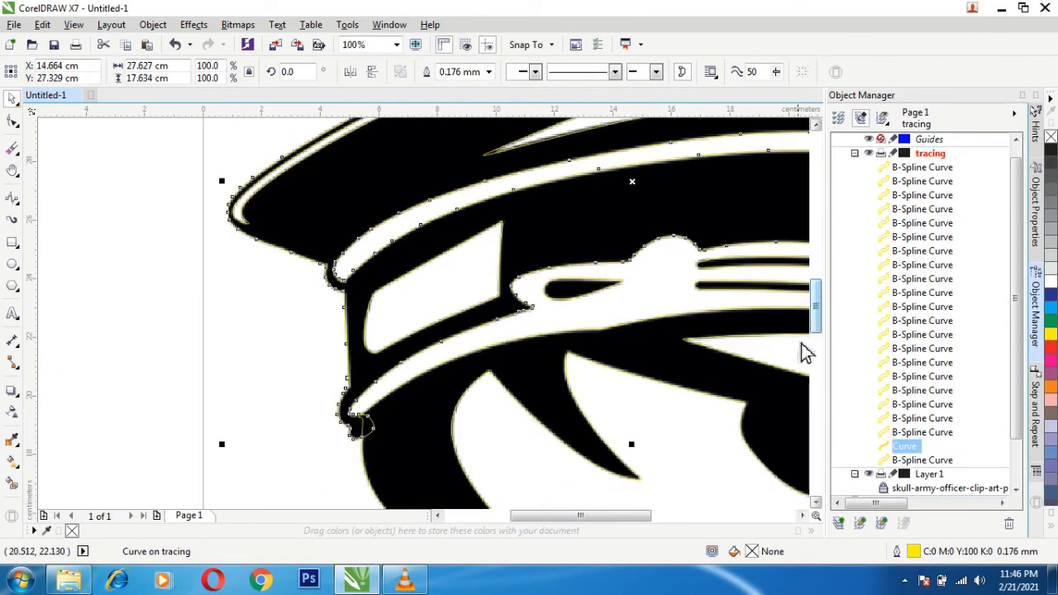
left_click(413, 390, "shift")
left_click(428, 72)
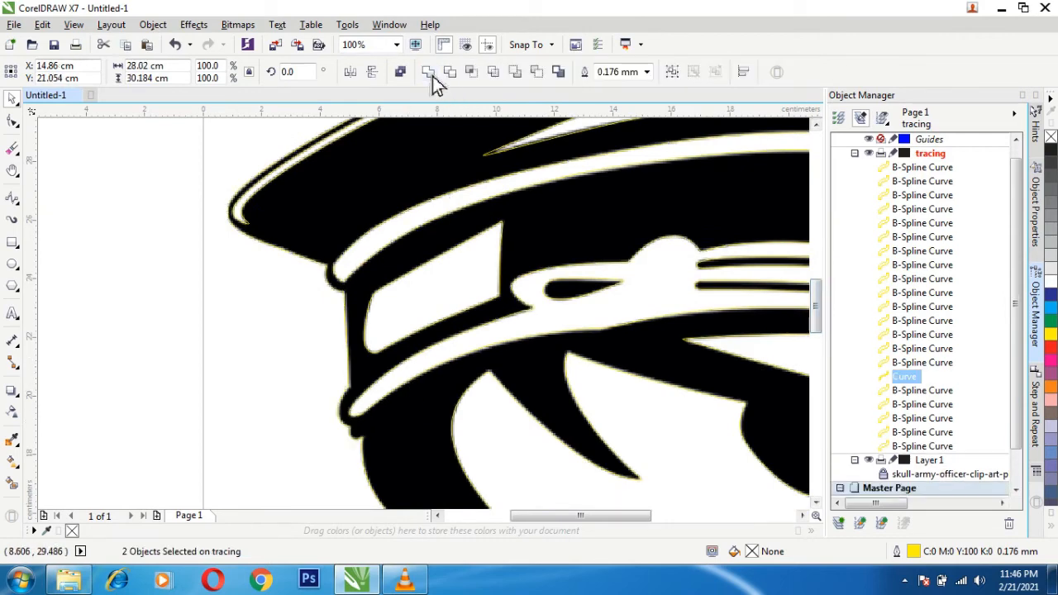
- Weld the loop-shaped curve at the upper cap band's right end to the merged cap and skull outline
key("h")
left_click_drag(718, 279, 262, 431)
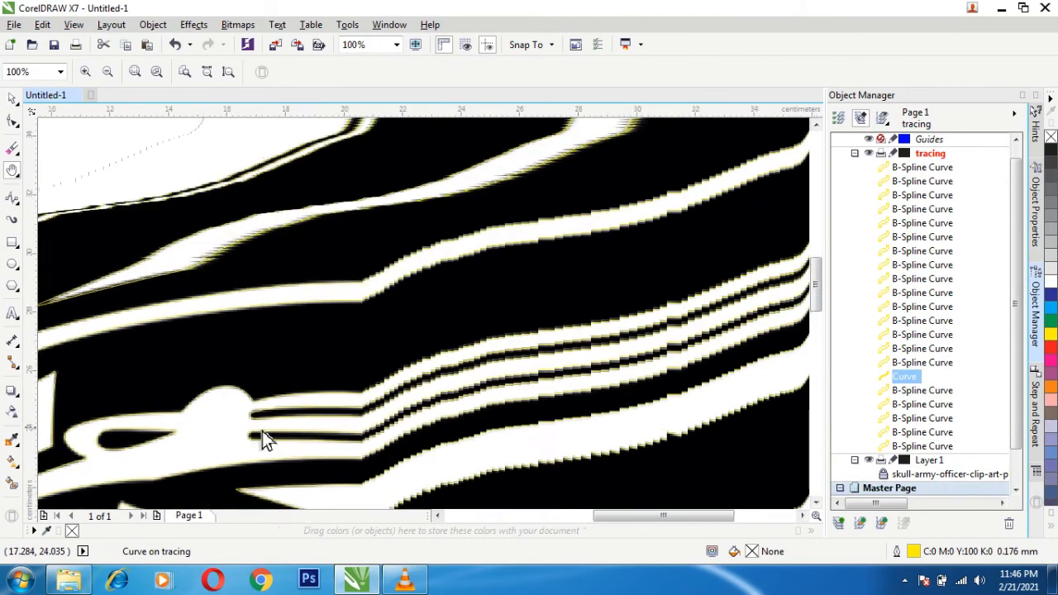
left_click(14, 104)
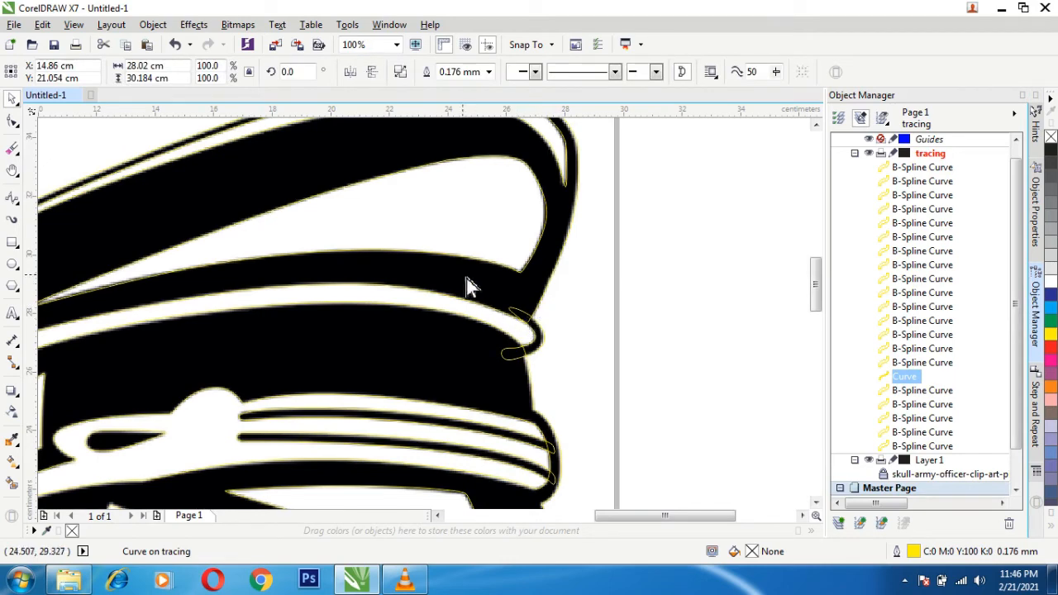
left_click(796, 305)
left_click(535, 334)
left_click(544, 364, "shift")
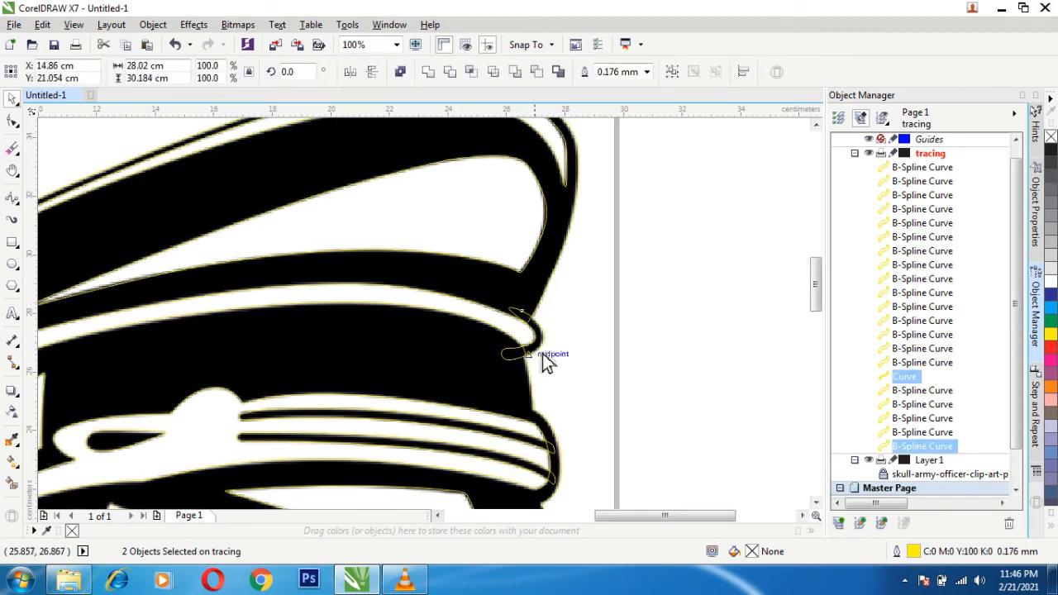
left_click(449, 73)
left_click(627, 334)
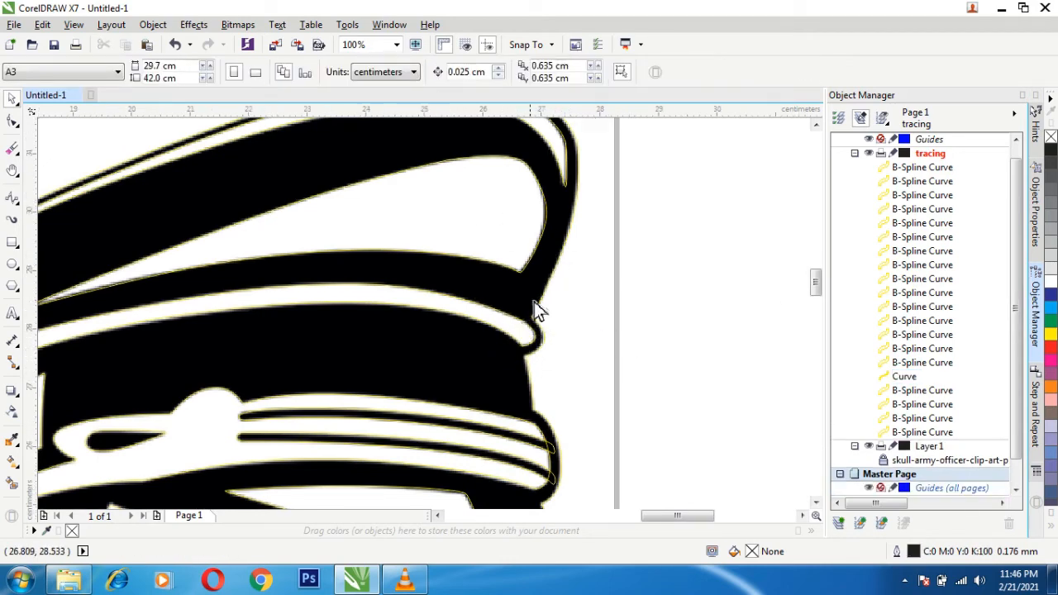
- Weld the two long stripe curves across the lower cap band to the merged outline
scroll(535, 300, "up", 2)
scroll(535, 300, "down", 2)
scroll(582, 449, "up", 1)
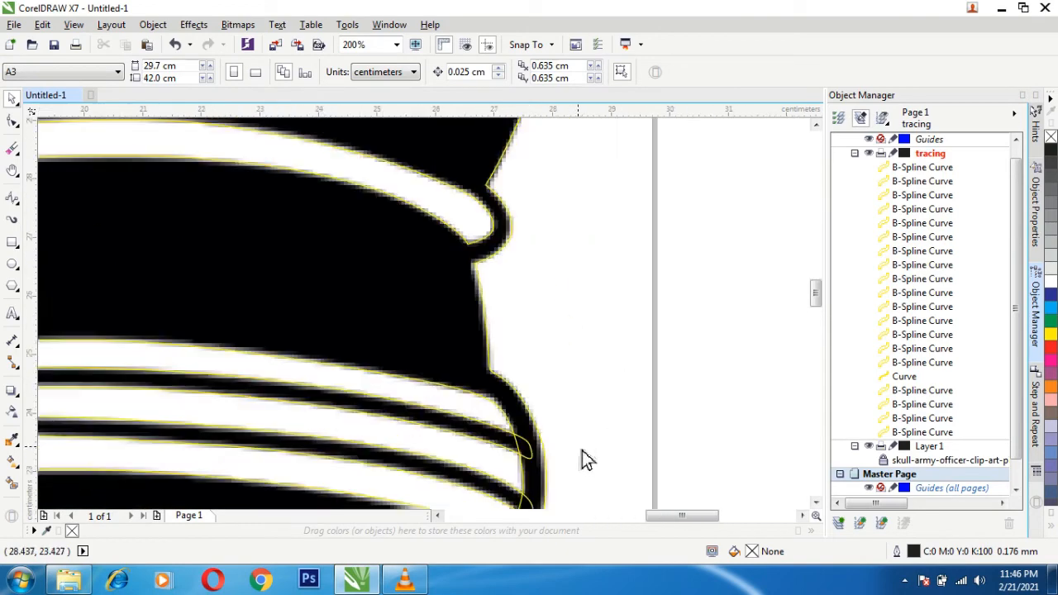
scroll(646, 435, "down", 1)
scroll(590, 486, "up", 1)
scroll(590, 487, "up", 1)
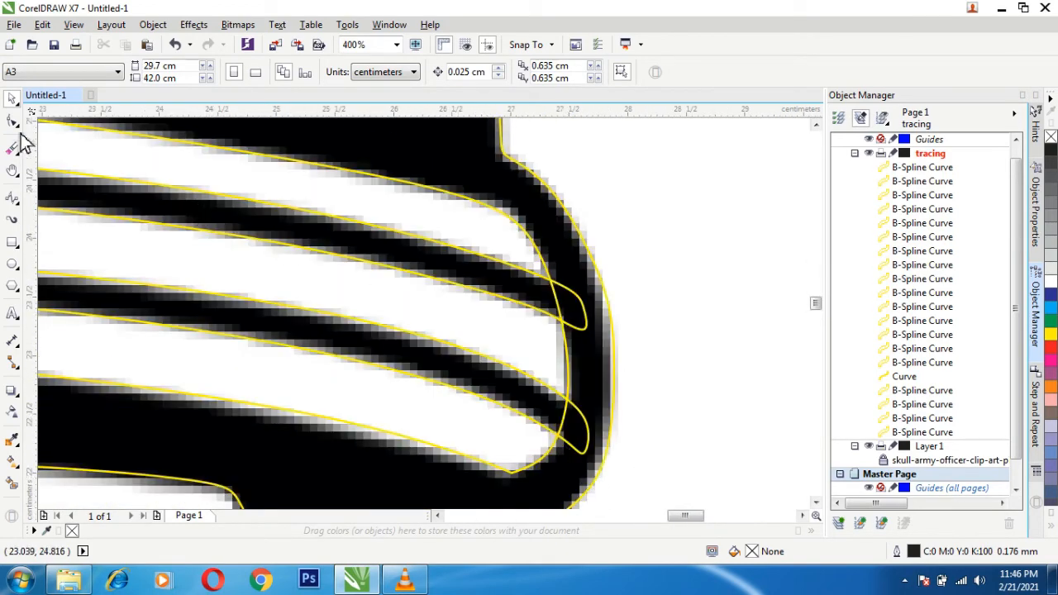
left_click(523, 290)
left_click(506, 390, "shift")
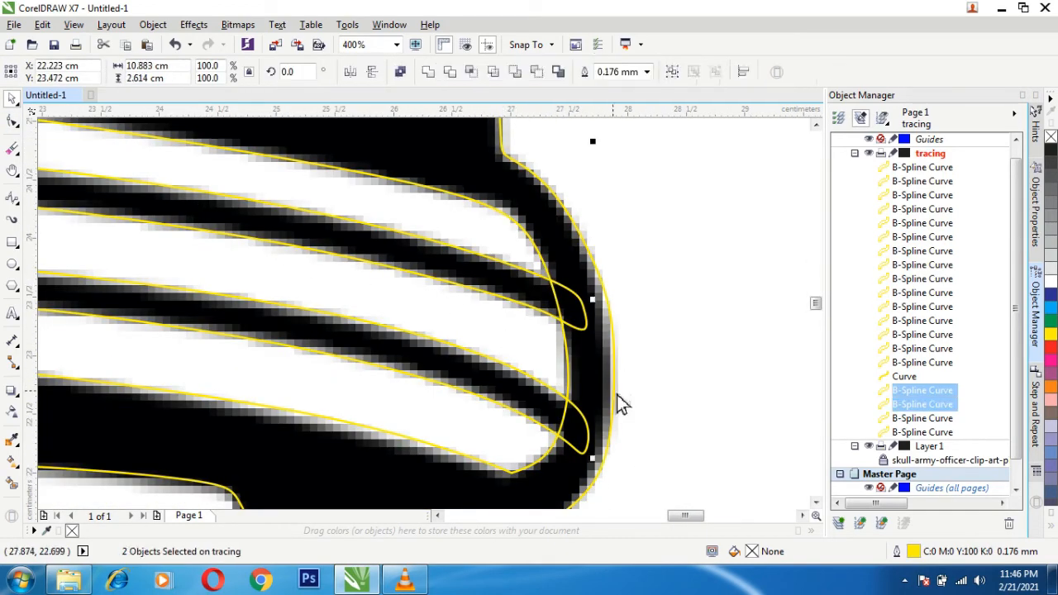
left_click(616, 397, "shift")
left_click(450, 73)
scroll(703, 357, "down", 3)
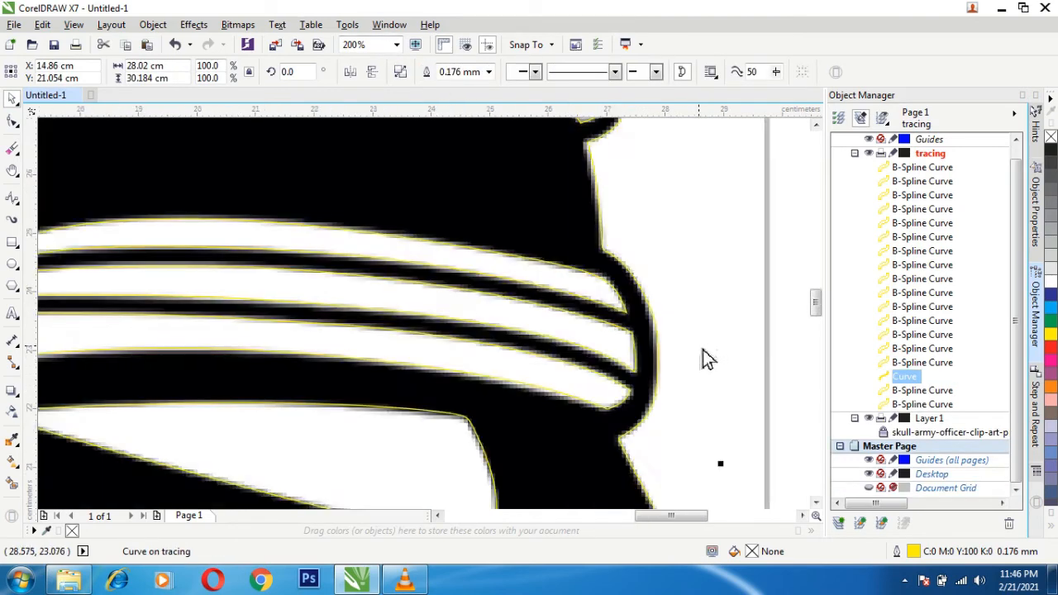
- Weld the visor and face outline to the merged cap and skull outline
left_click(643, 451)
left_click(673, 425, "shift")
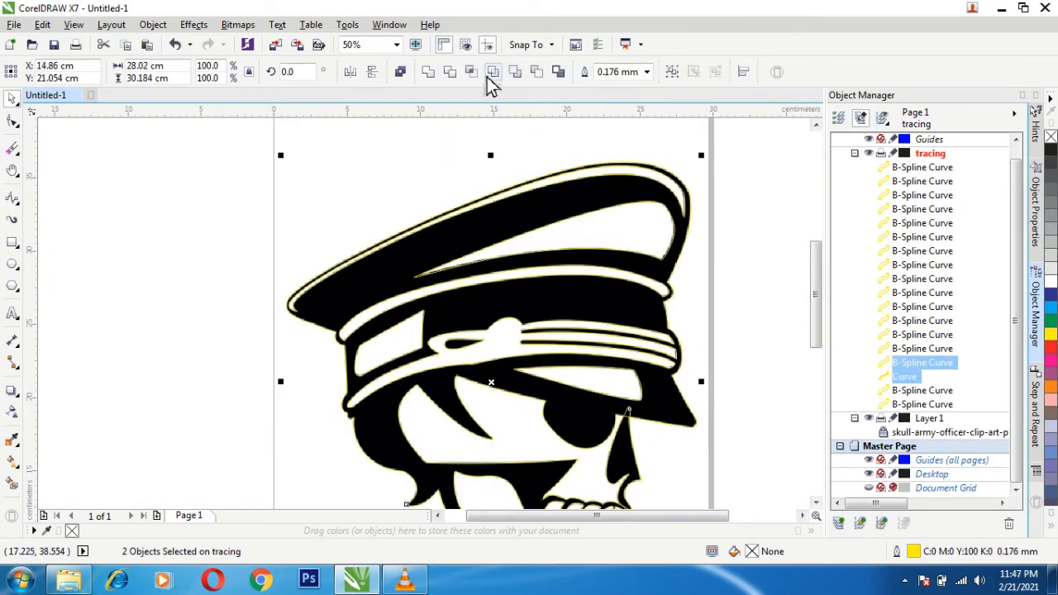
left_click(449, 73)
- Examine the traced teeth, jaw and full welded outline for remaining overlaps
scroll(677, 329, "down", 1)
scroll(666, 438, "up", 3)
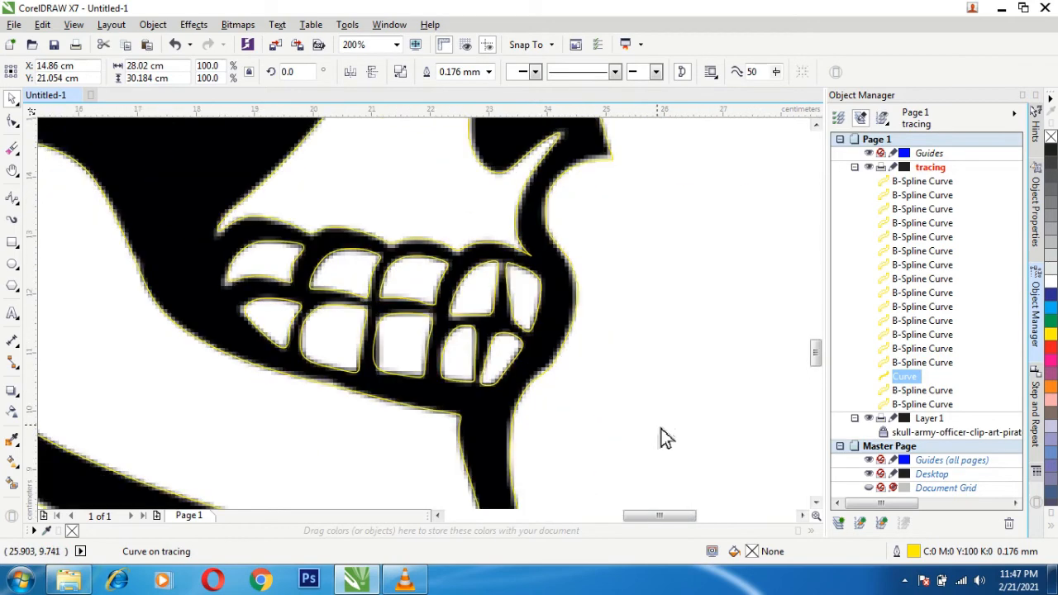
scroll(657, 434, "down", 1)
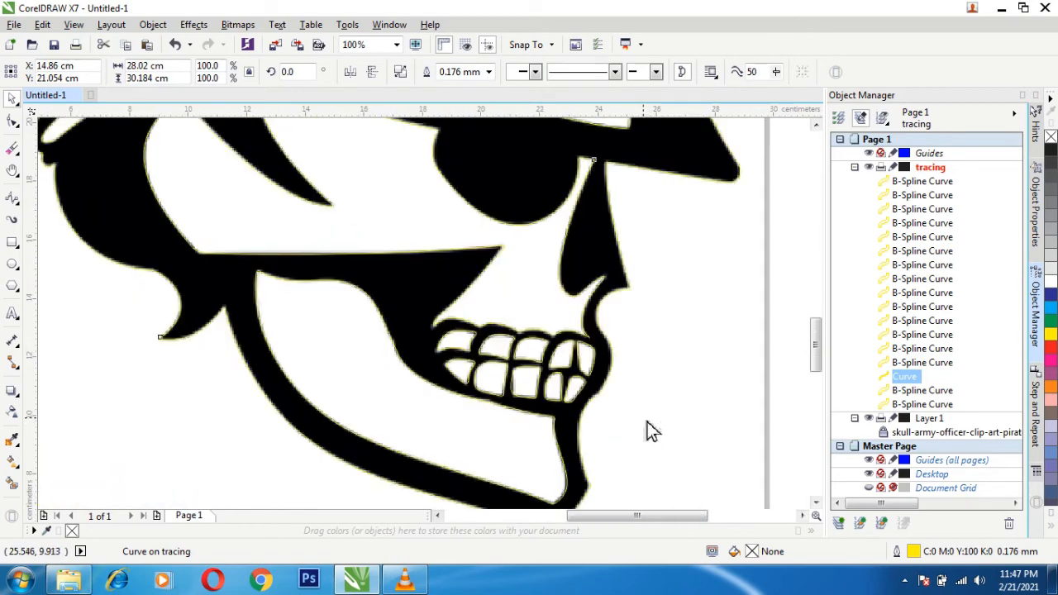
scroll(648, 430, "down", 1)
scroll(744, 520, "right", 1)
left_click_drag(744, 521, 745, 520)
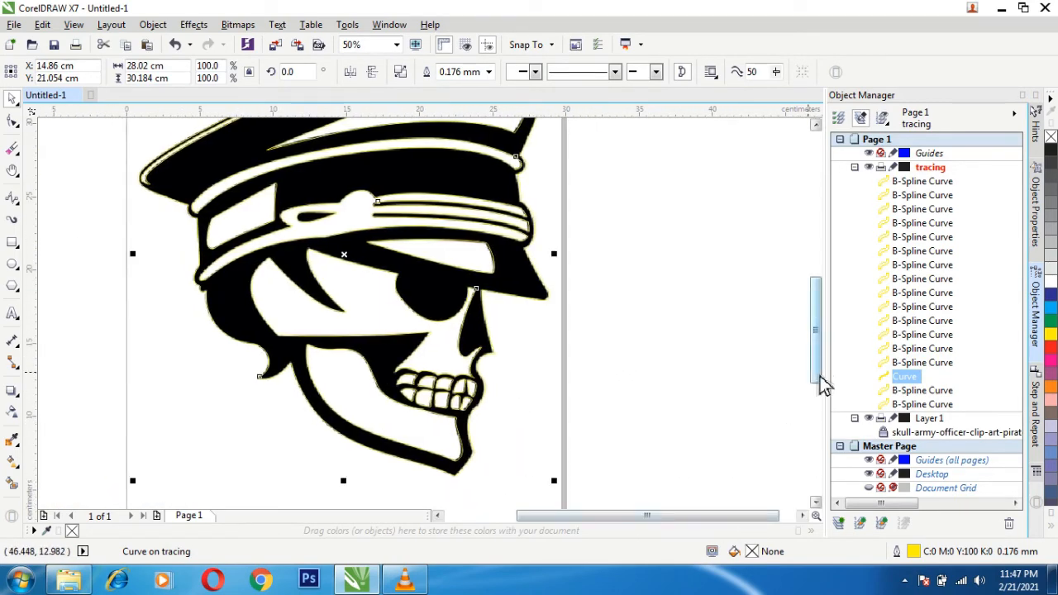
left_click_drag(820, 376, 819, 354)
scroll(487, 392, "down", 1)
scroll(486, 392, "up", 1)
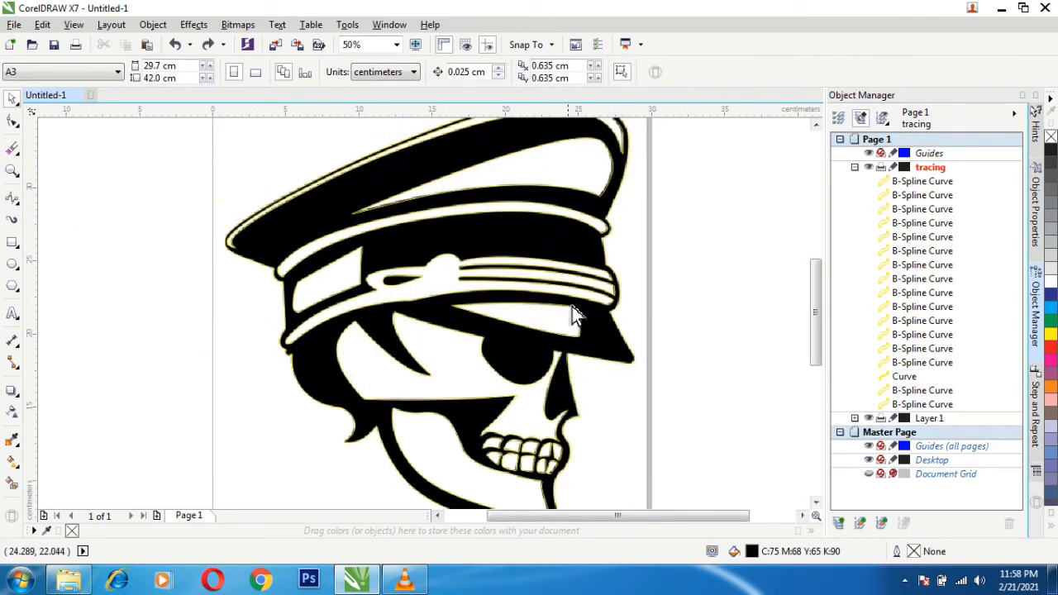
- Set the zoom level to 45%, and reduce it to 40% to fit the whole skull in view
left_click(13, 171)
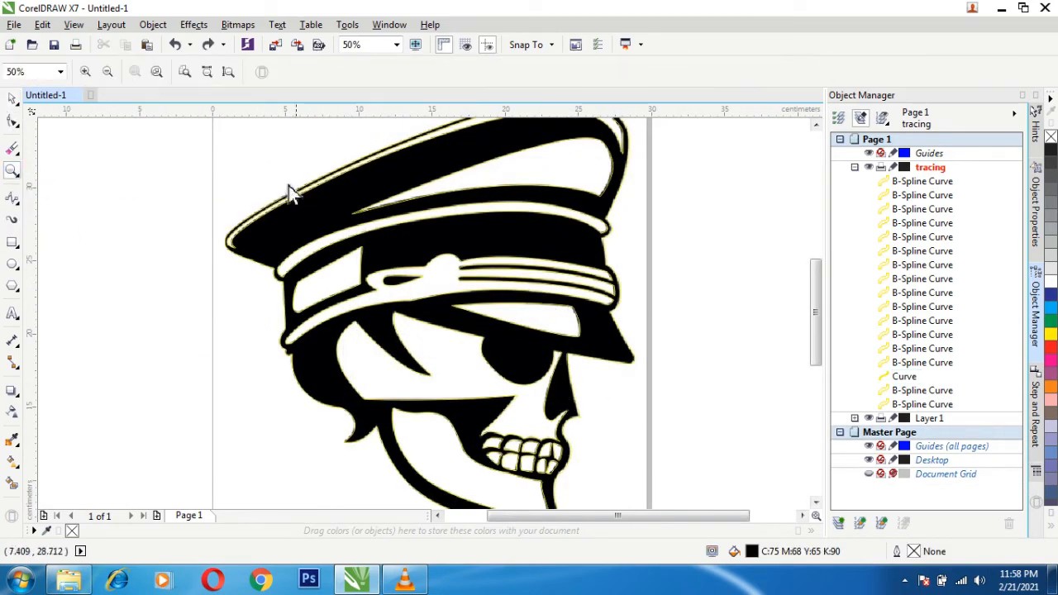
left_click(60, 72)
left_click(19, 77)
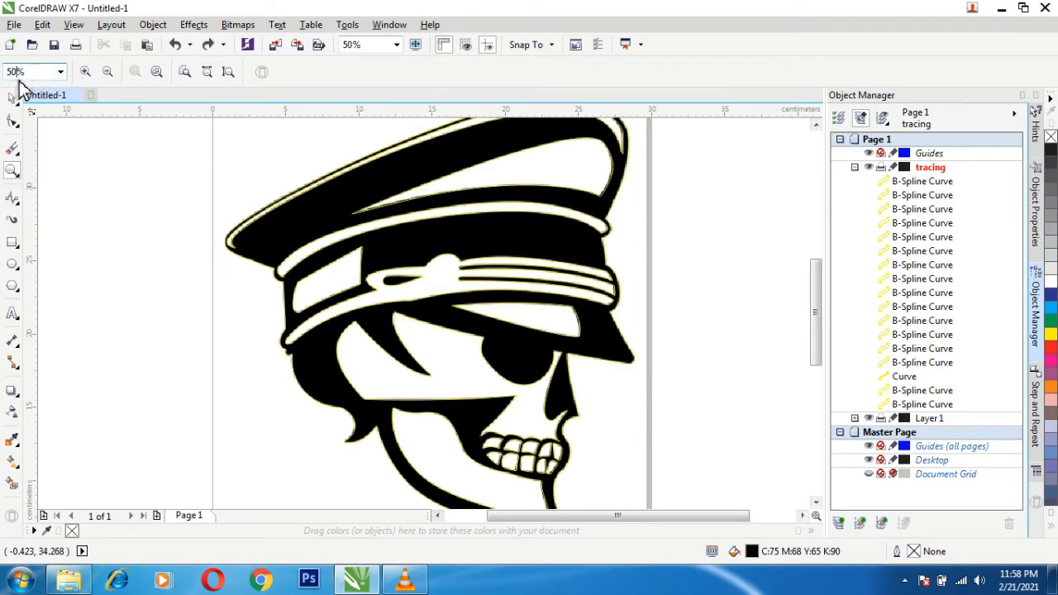
left_click_drag(19, 80, 5, 78)
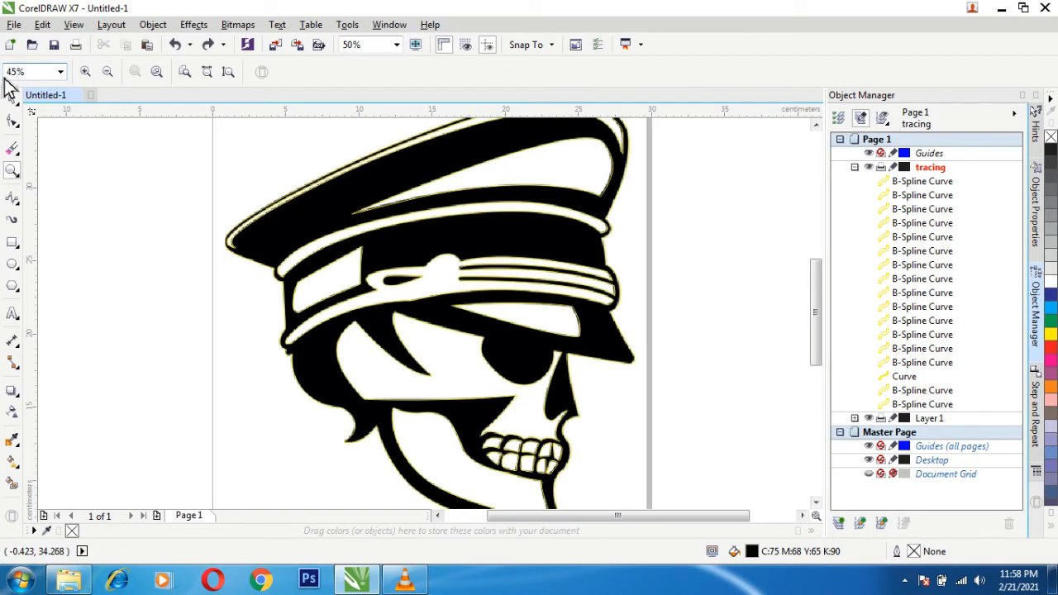
key("Return")
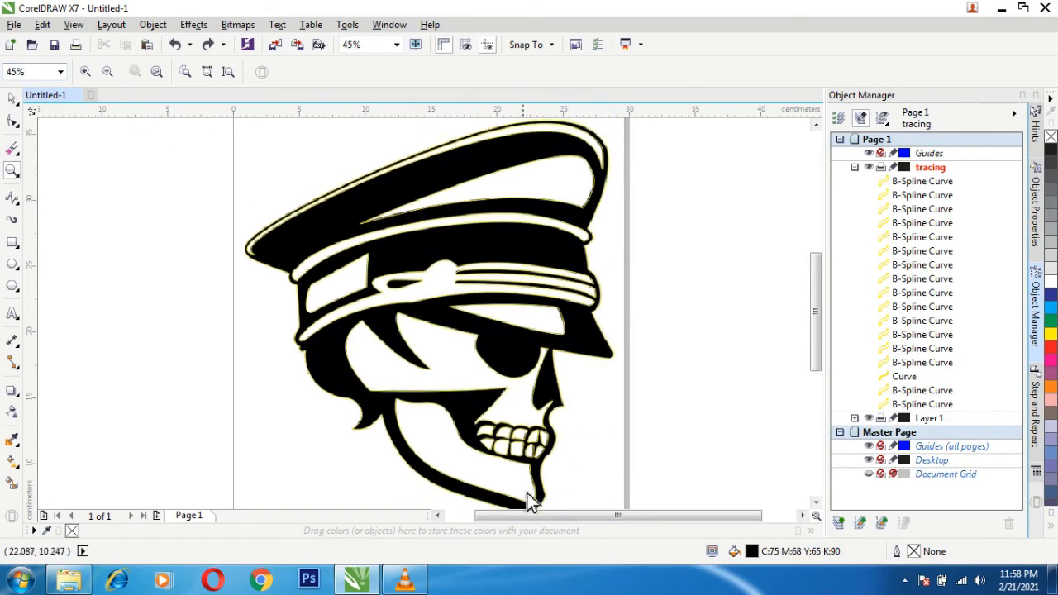
left_click_drag(530, 517, 536, 518)
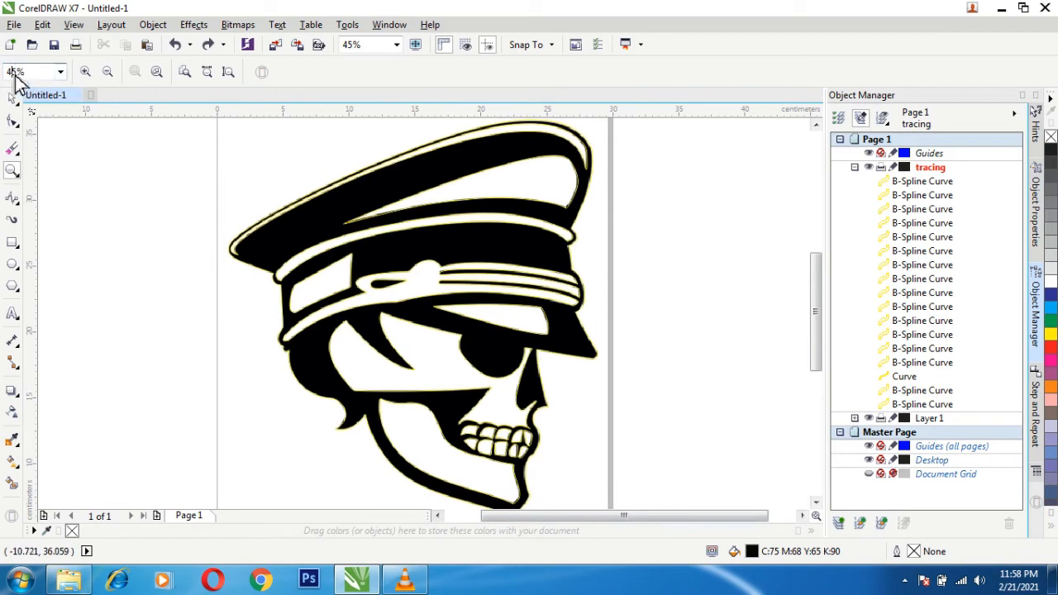
type("40")
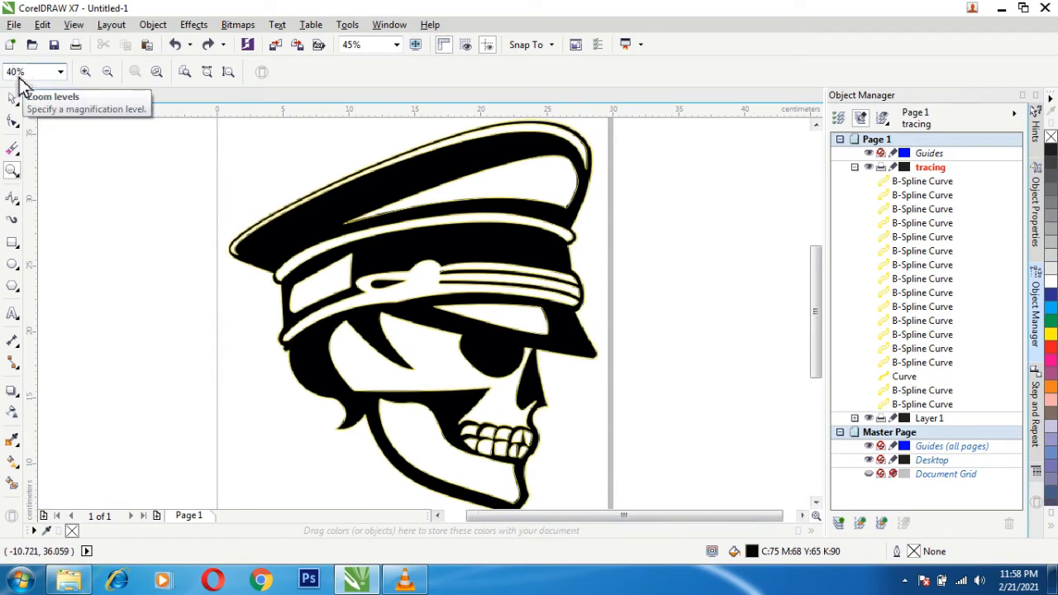
key("Return")
- Select all traced curves on the tracing layer and combine them into a single curve
left_click(13, 97)
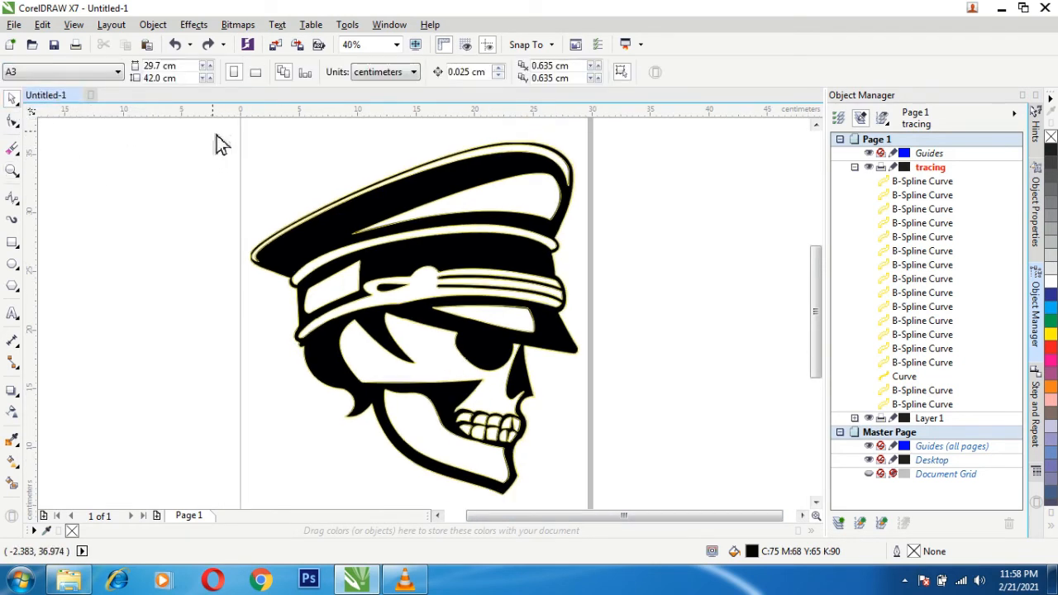
left_click_drag(212, 130, 609, 472)
scroll(819, 383, "up", 3)
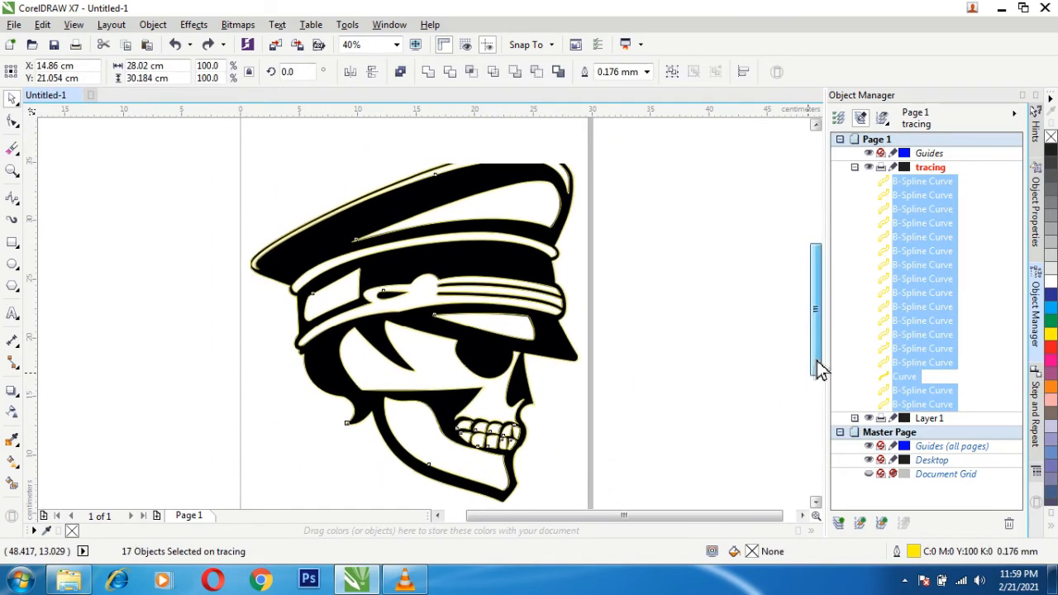
scroll(613, 523, "right", 1)
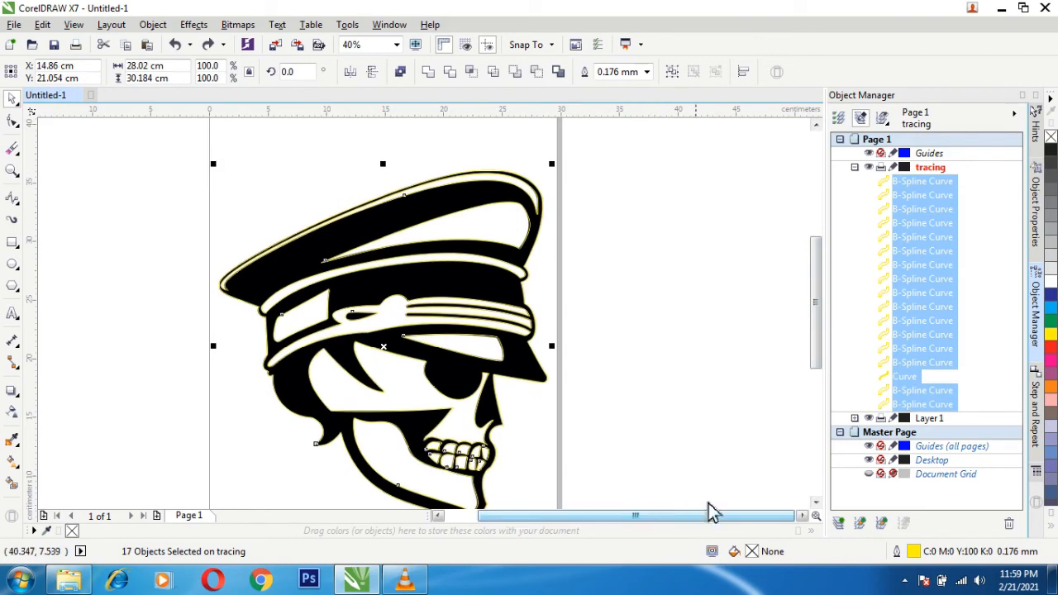
scroll(741, 502, "down", 2)
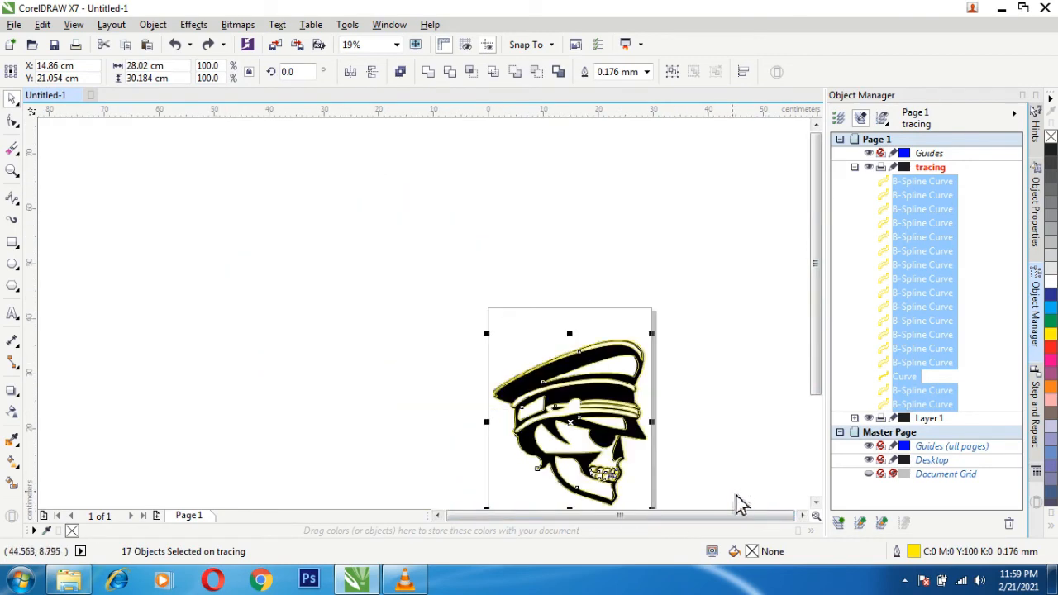
scroll(740, 503, "up", 2)
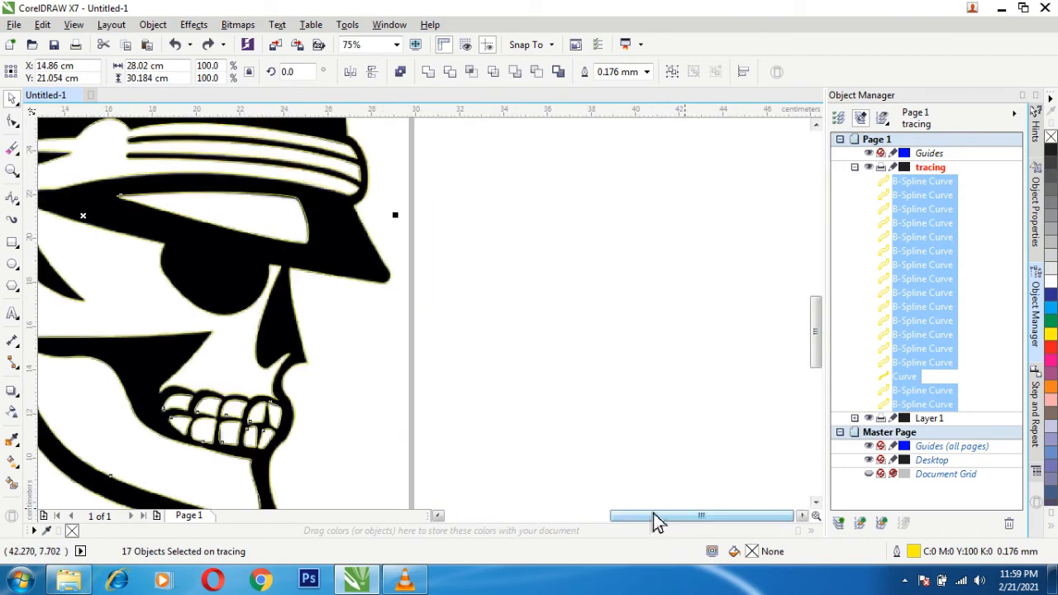
scroll(534, 328, "down", 1)
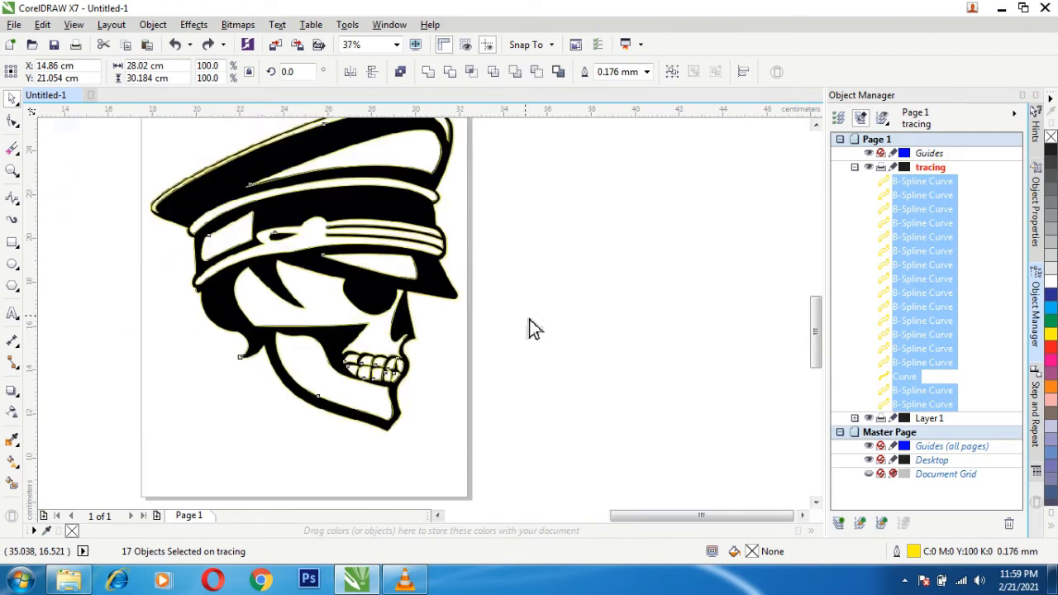
scroll(534, 328, "up", 1)
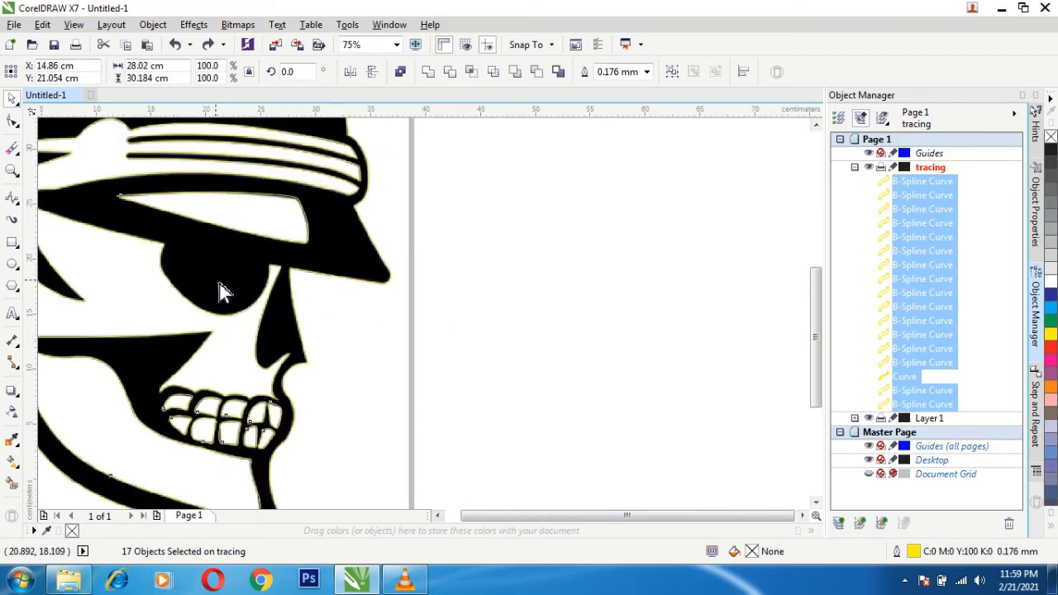
scroll(220, 283, "down", 1)
scroll(508, 519, "left", 6)
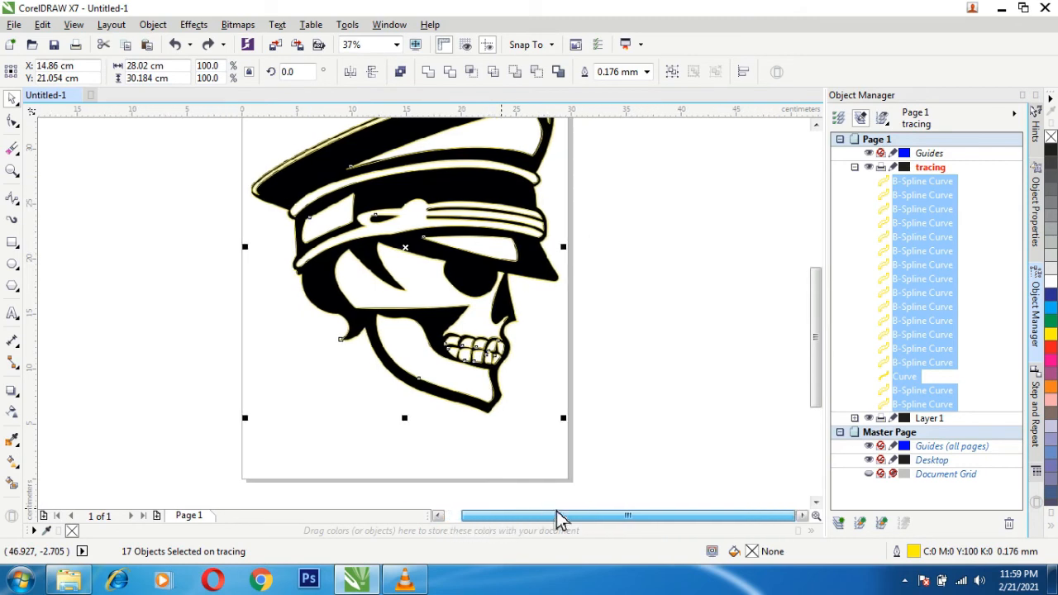
scroll(569, 483, "down", 1)
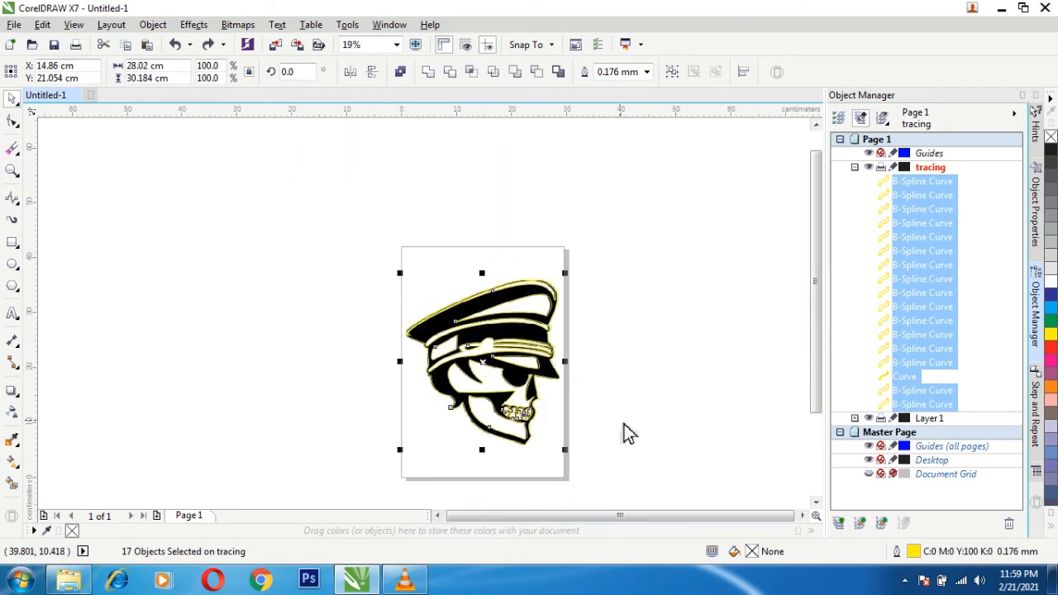
scroll(625, 430, "up", 1)
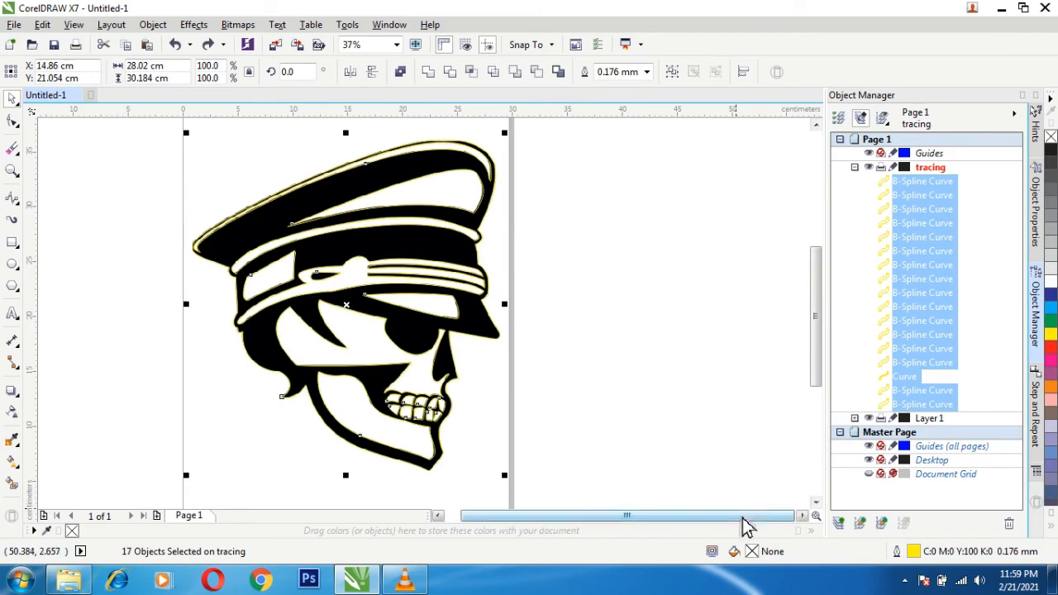
scroll(744, 523, "left", 1)
scroll(769, 522, "left", 1)
scroll(753, 529, "right", 1)
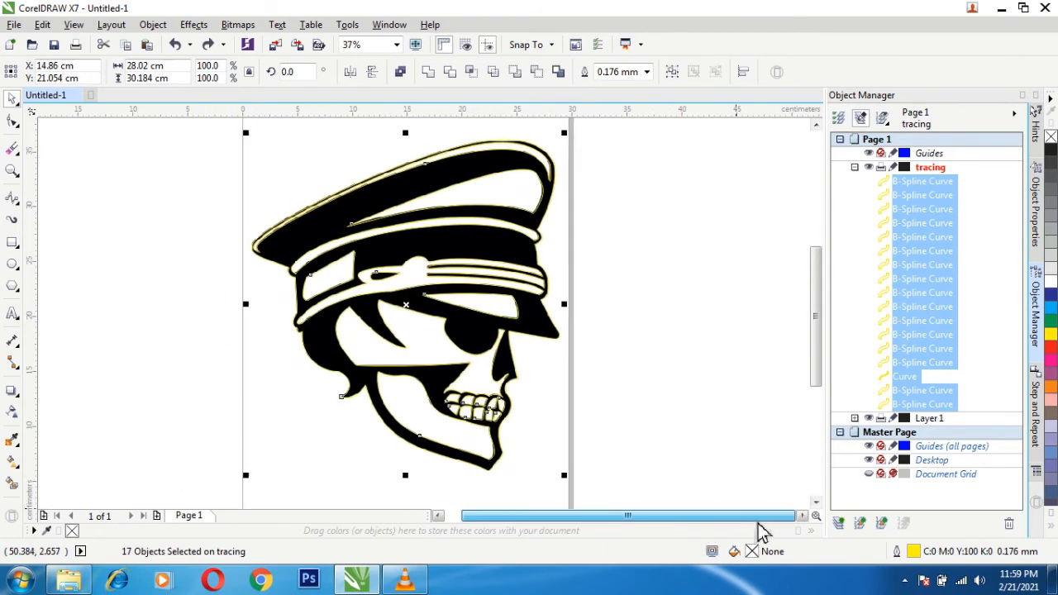
right_click(289, 263)
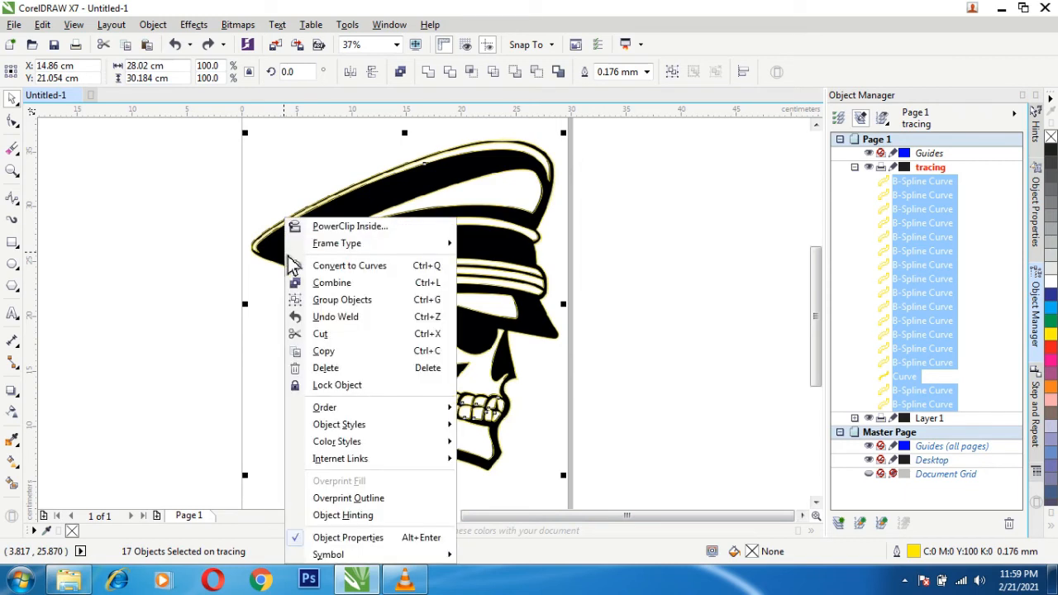
left_click(331, 283)
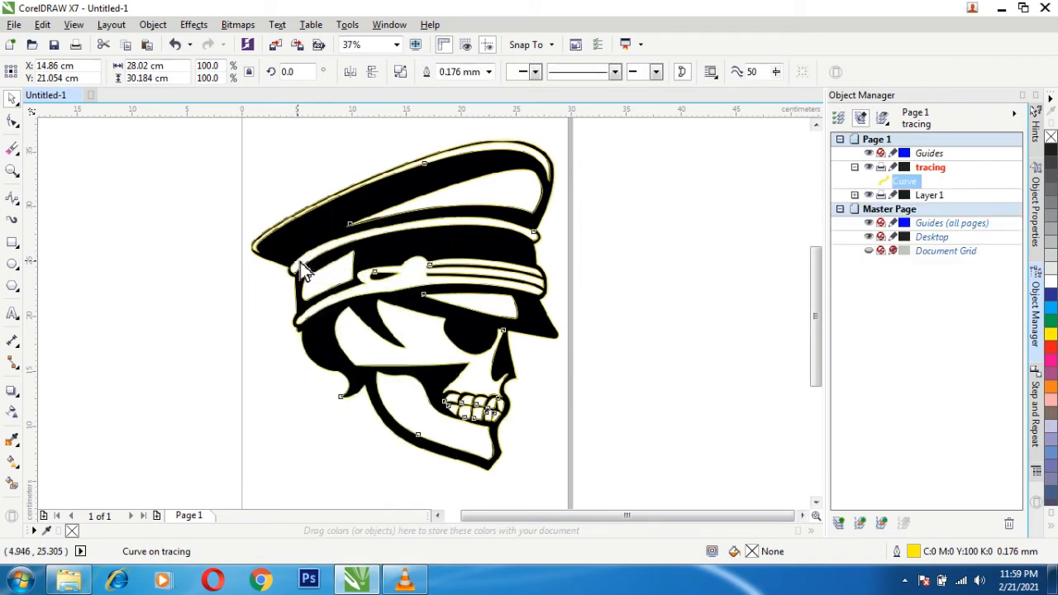
- Move the combined curve off the page to the right of the original clip art, centered at about X 44.3 cm
left_click_drag(301, 261, 628, 316)
left_click_drag(542, 519, 602, 519)
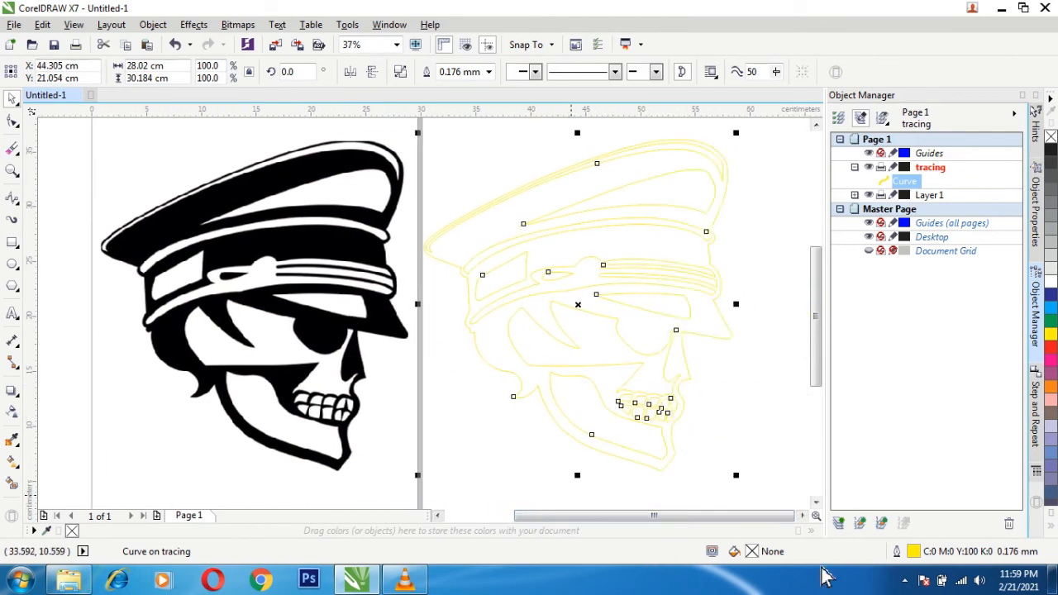
- Remove the outline from the combined skull curve by setting its outline width to None
double_click(897, 551)
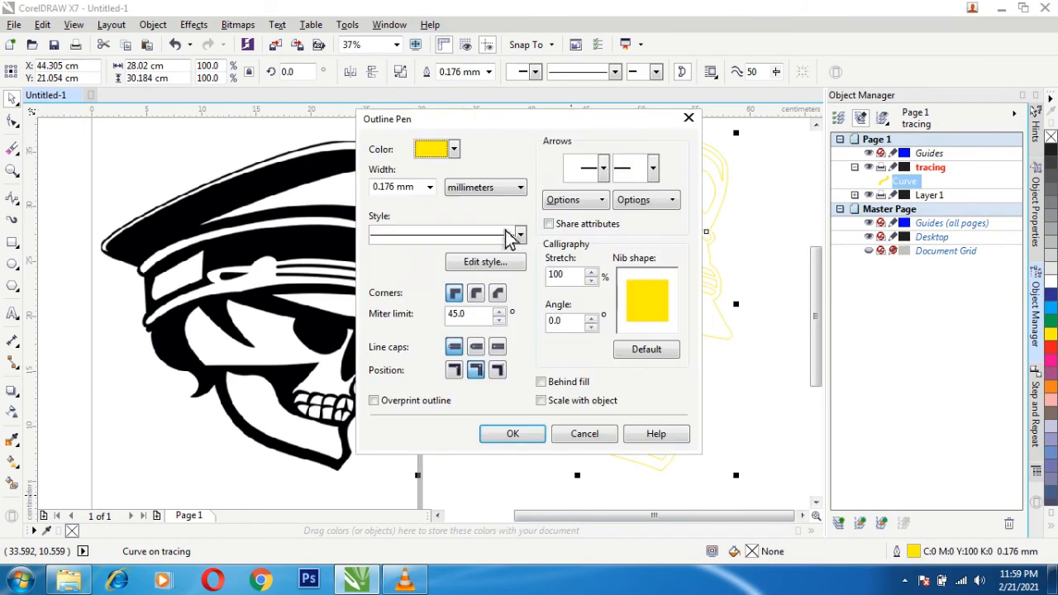
left_click(430, 187)
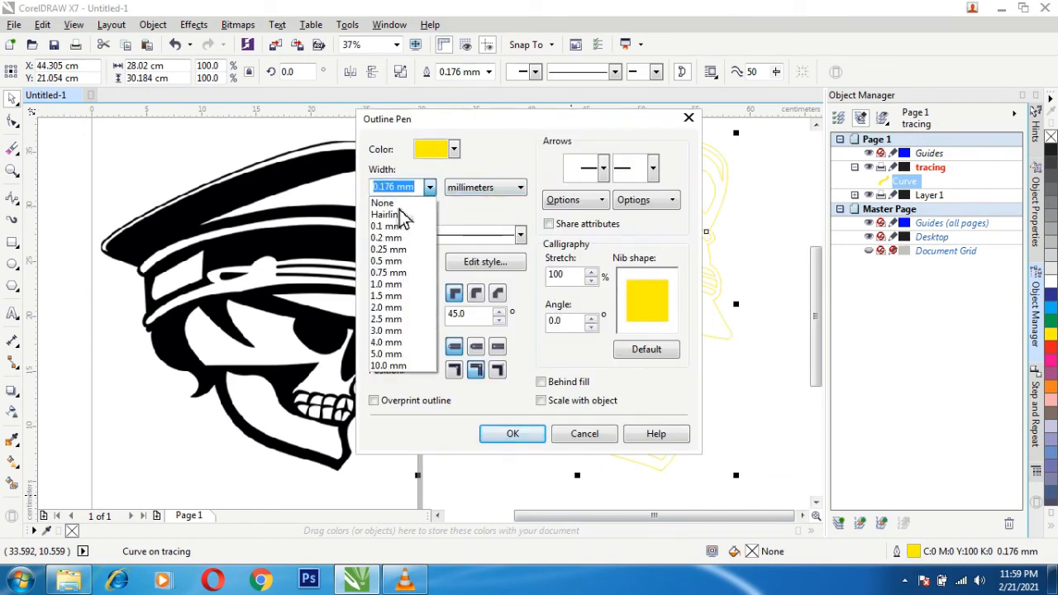
left_click(395, 206)
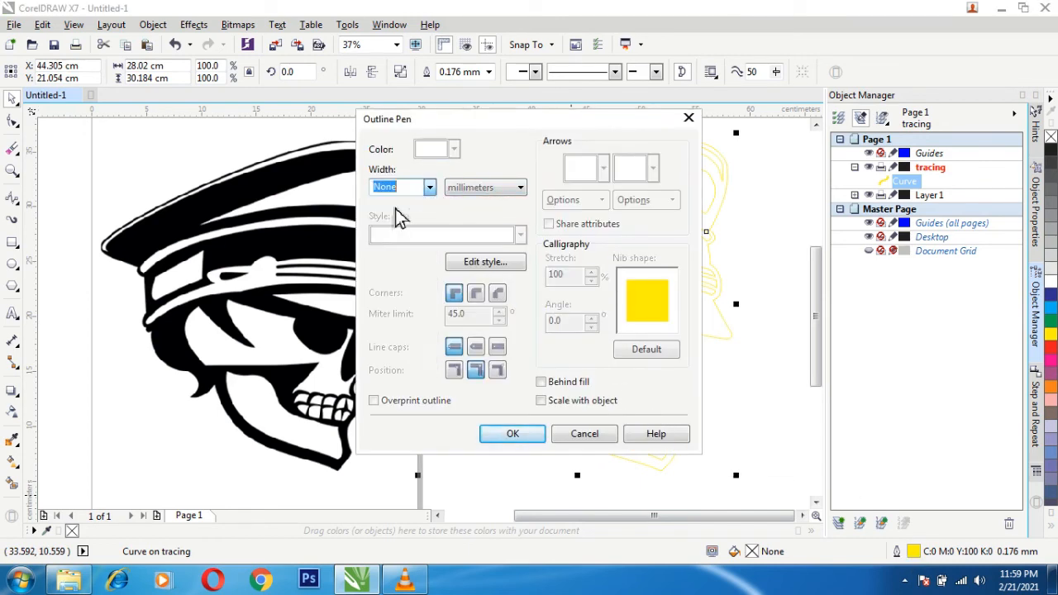
left_click(512, 434)
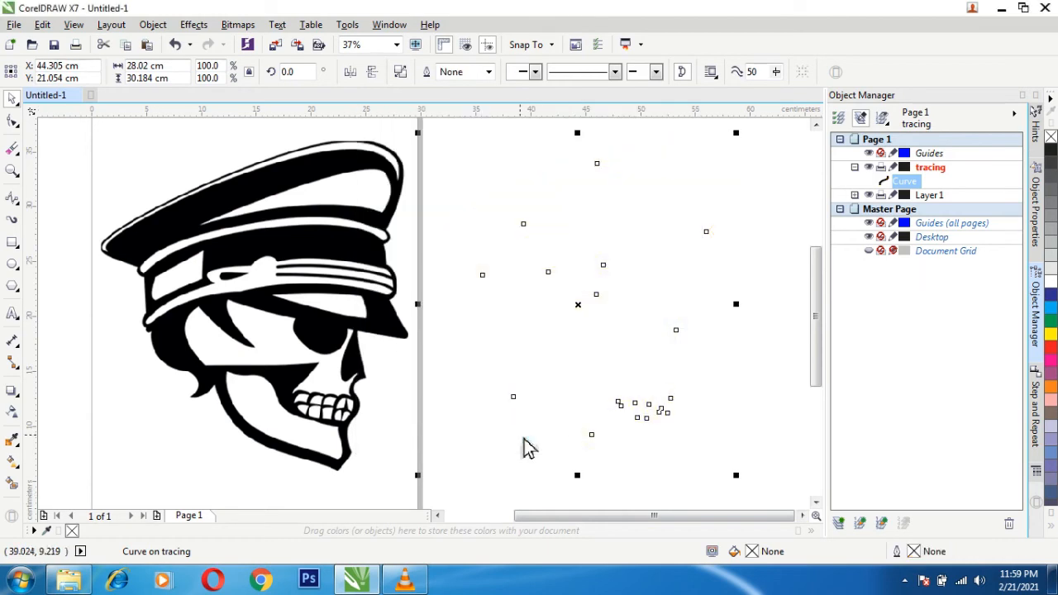
- Give the combined skull curve a uniform near-black fill of C75 M68 Y65 K90
double_click(751, 551)
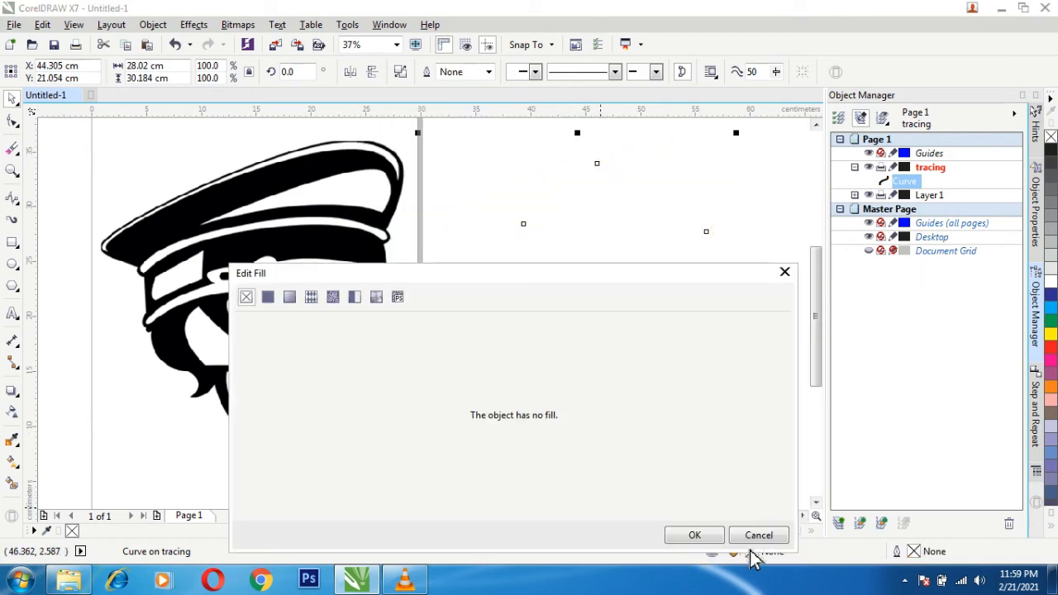
left_click(269, 298)
left_click_drag(256, 496, 252, 525)
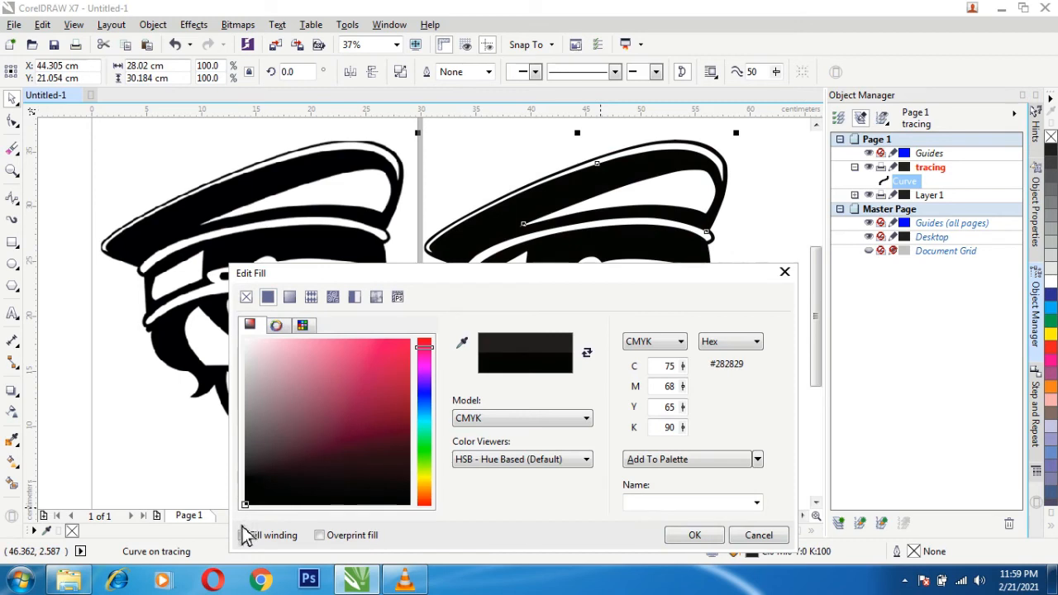
left_click(695, 536)
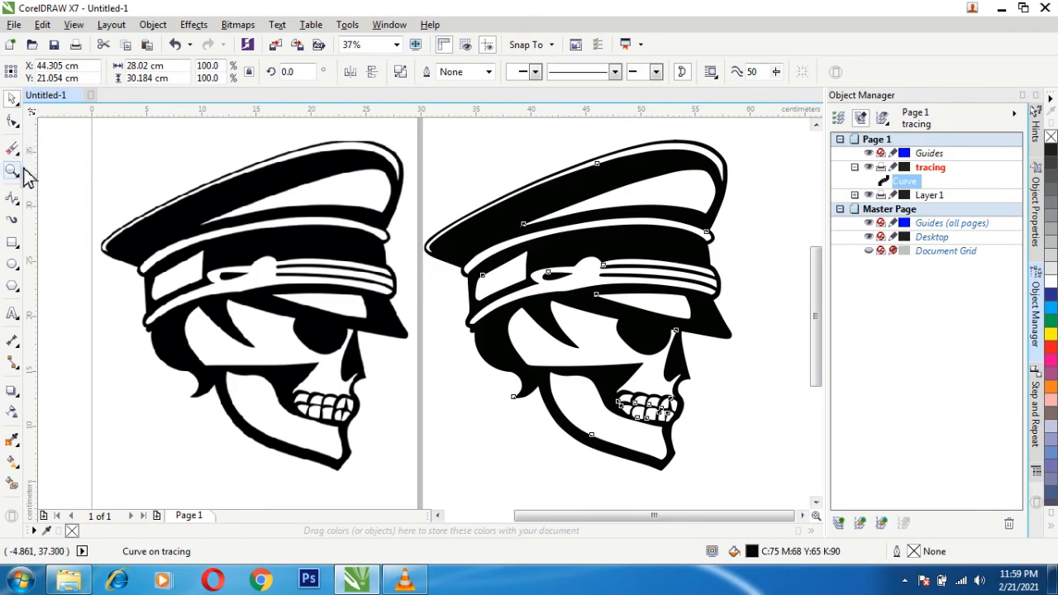
- Compare the edges of the original clip art and the filled tracing up close and at full size
scroll(265, 259, "down", 1)
scroll(265, 258, "up", 1)
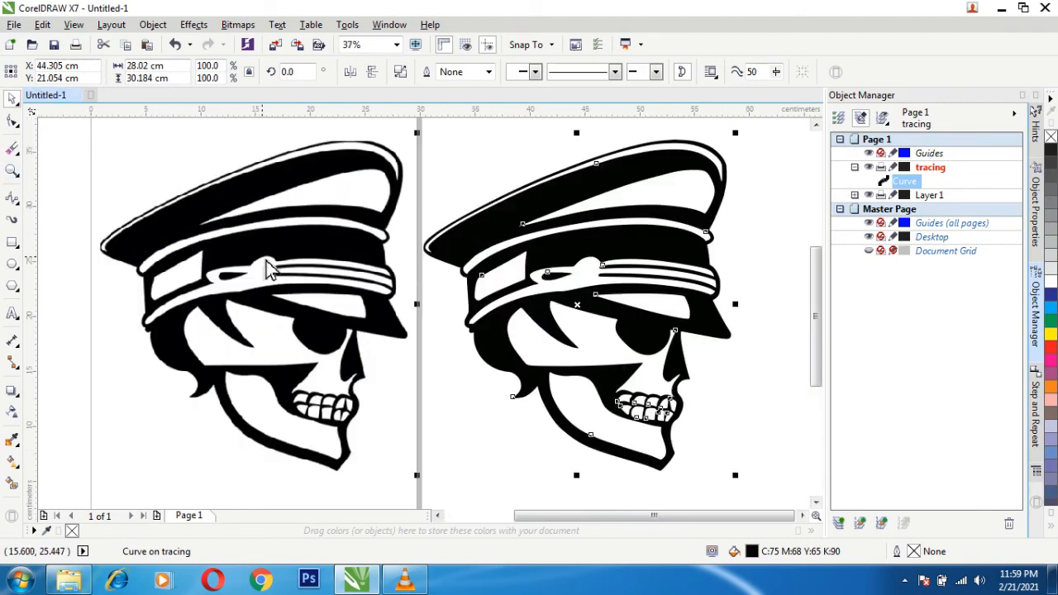
left_click(11, 172)
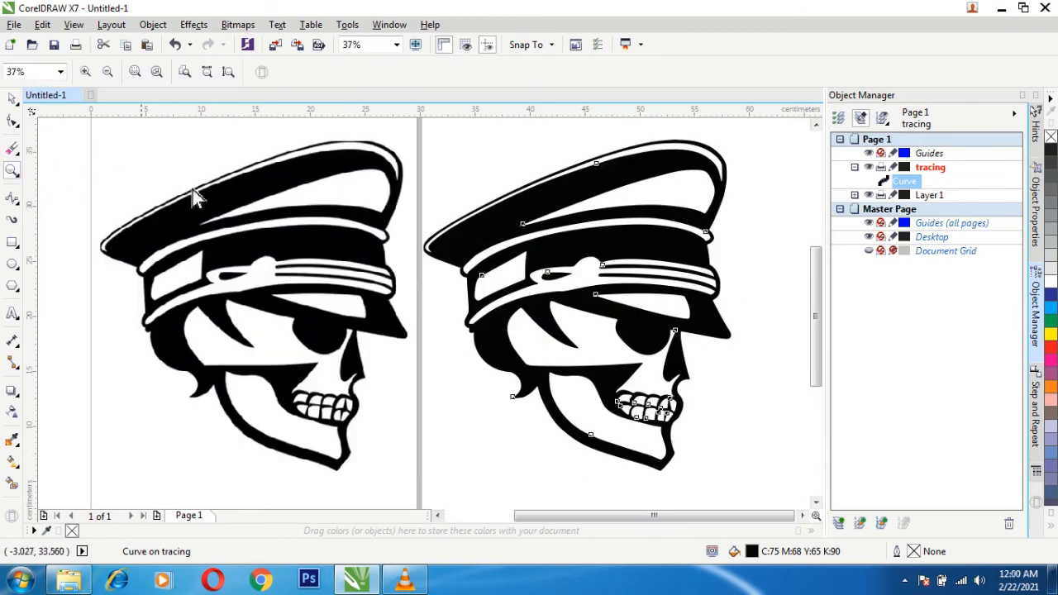
left_click(416, 248)
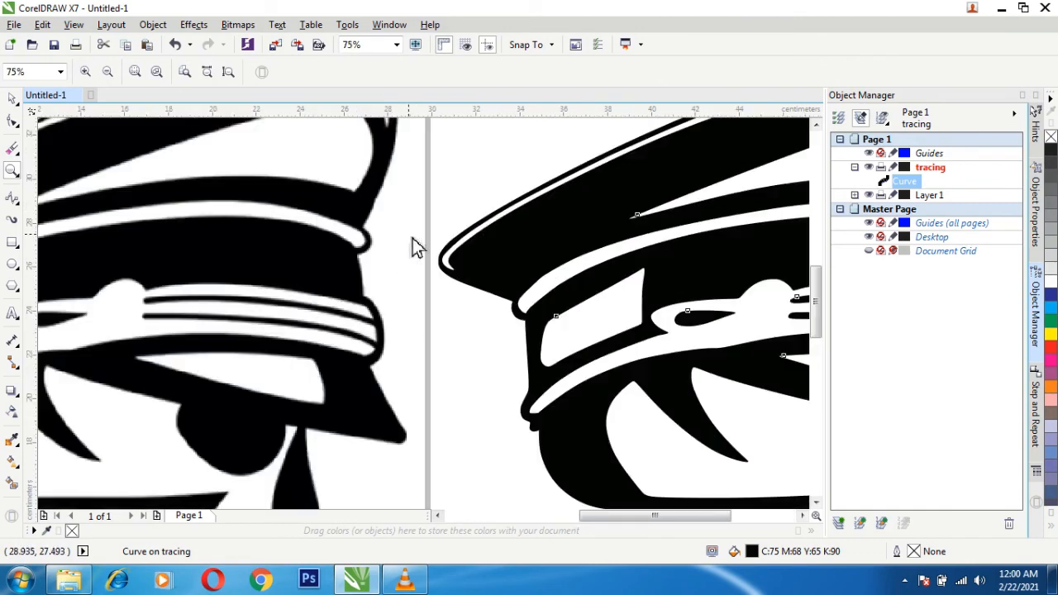
left_click(417, 248)
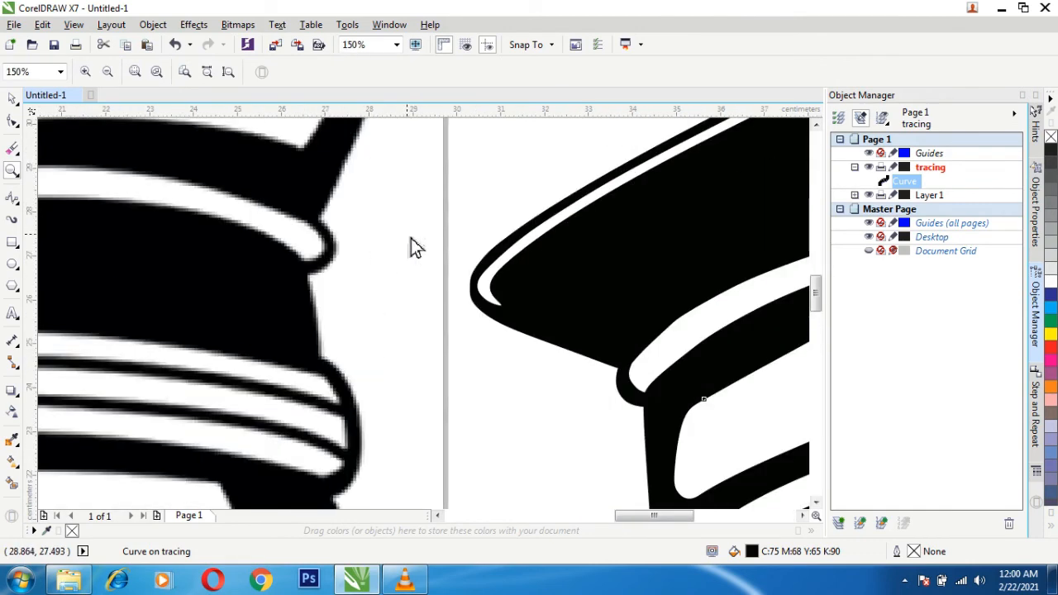
right_click(415, 248)
right_click(415, 248)
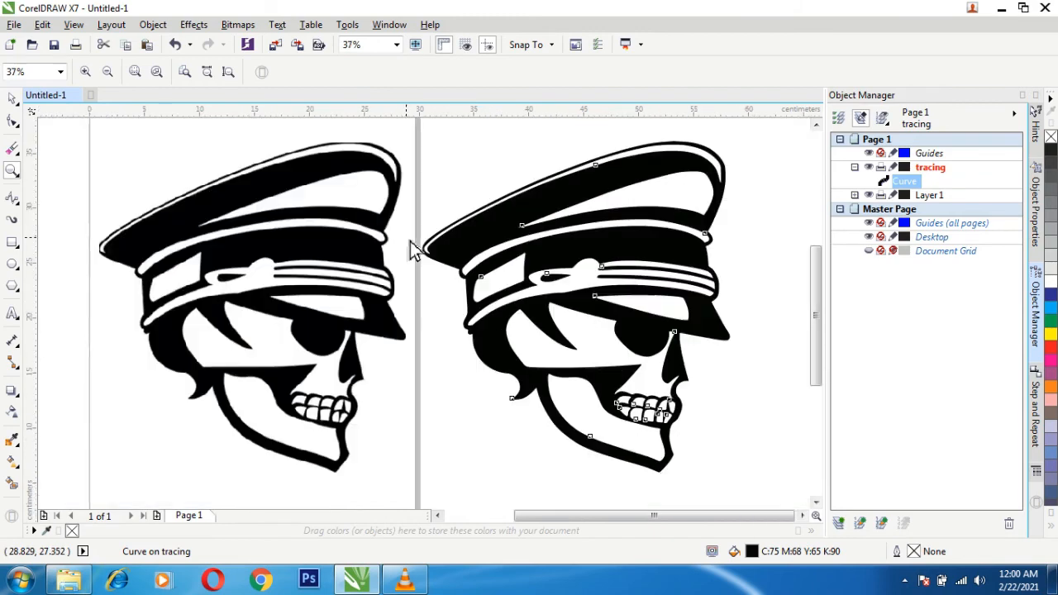
left_click(415, 249)
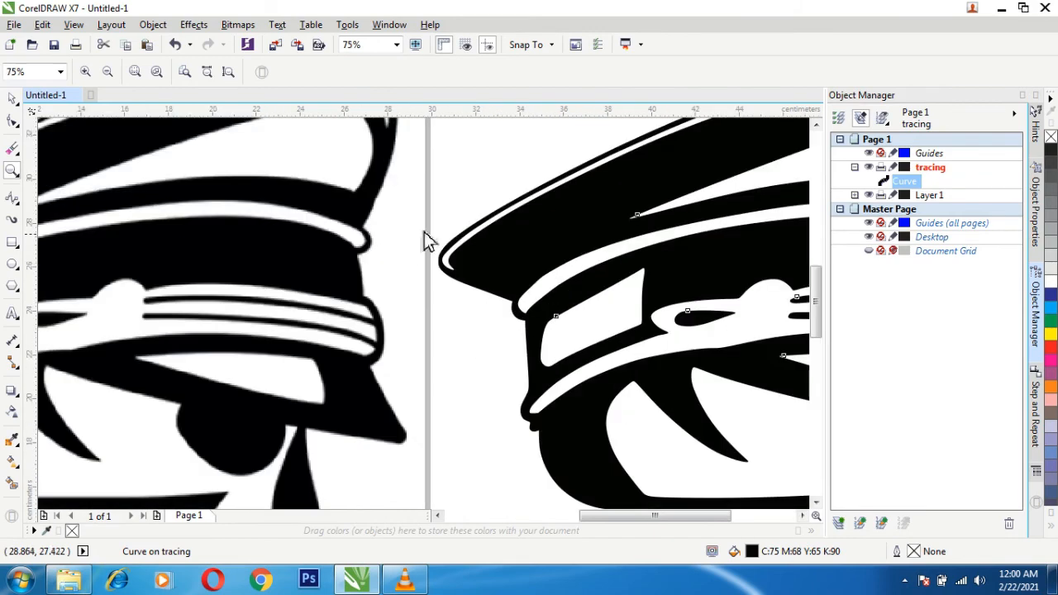
right_click(540, 241)
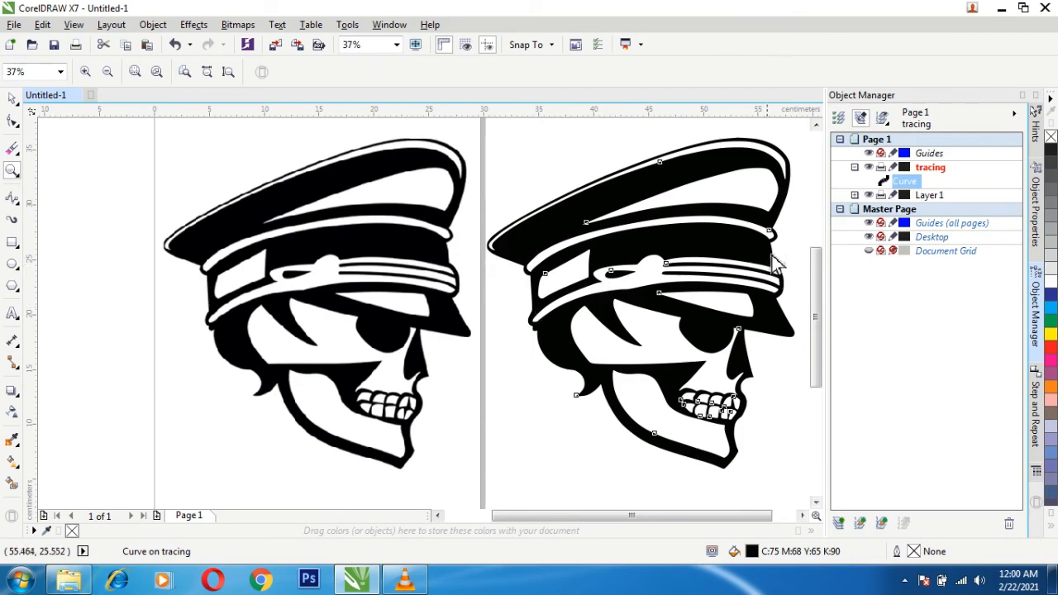
- Add the text "before" in 100 pt Arial above the original clip art, centered at about X 13.6 cm, Y 38.7 cm
left_click_drag(822, 295, 823, 276)
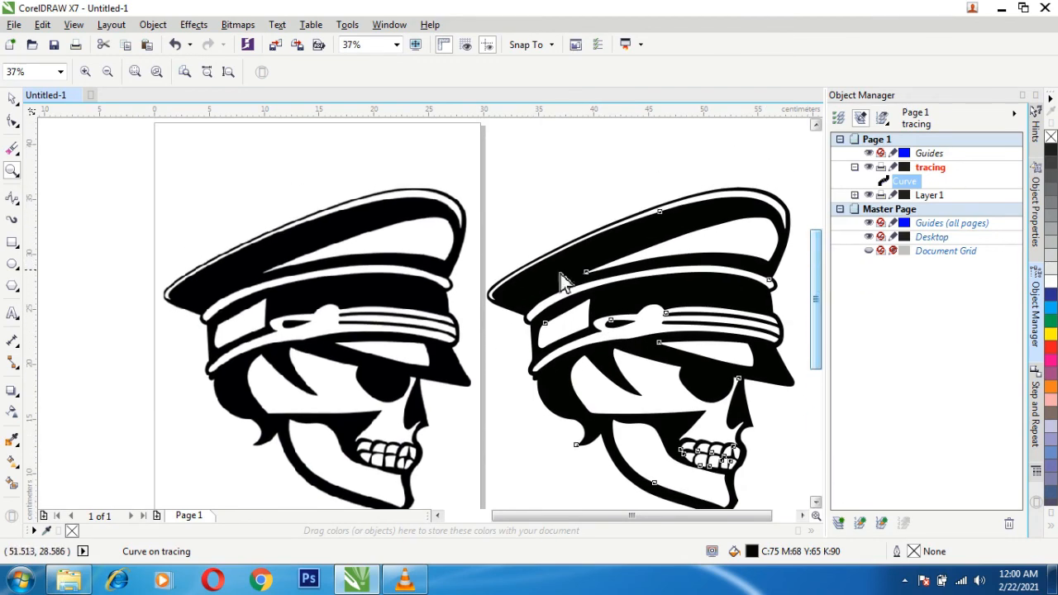
left_click(15, 314)
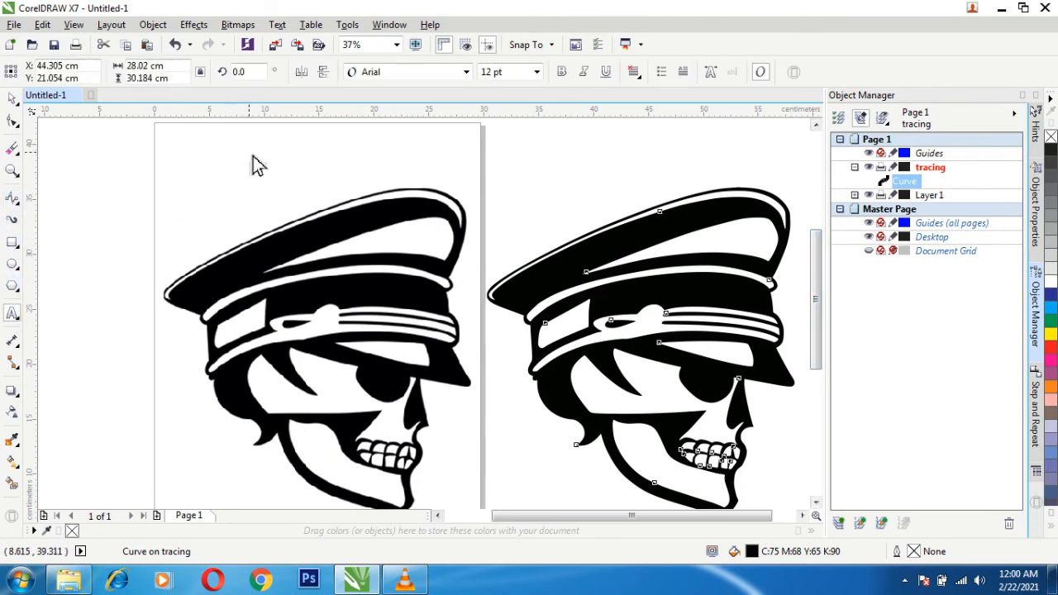
left_click(253, 157)
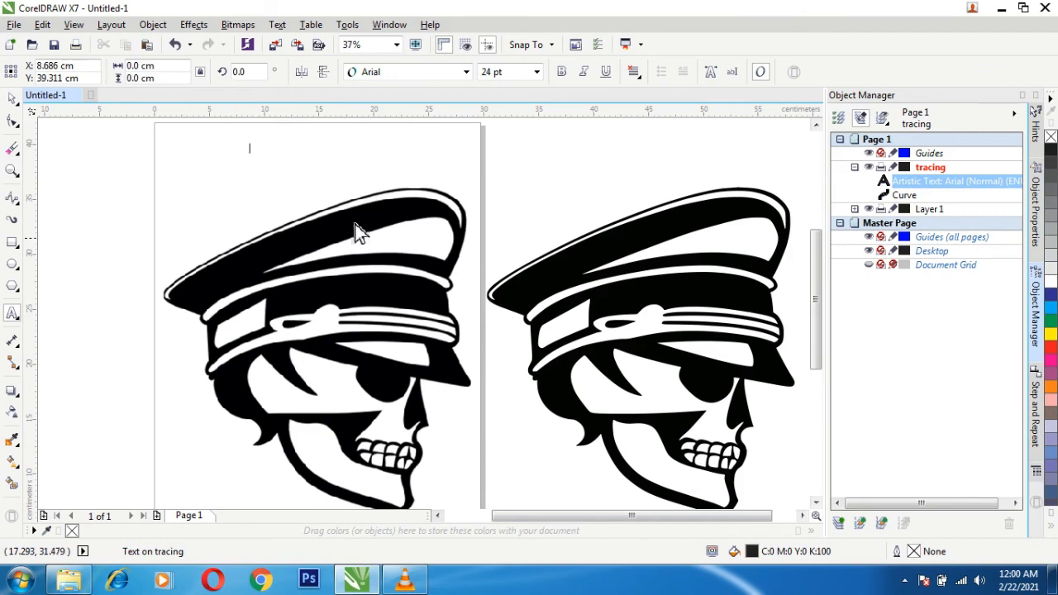
left_click(536, 72)
left_click(496, 274)
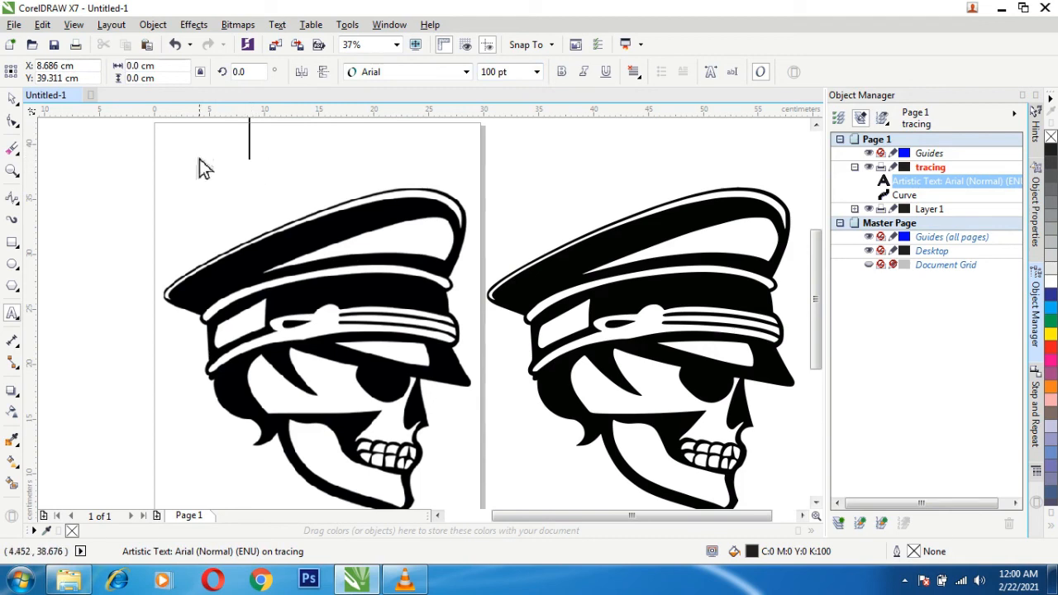
type("be")
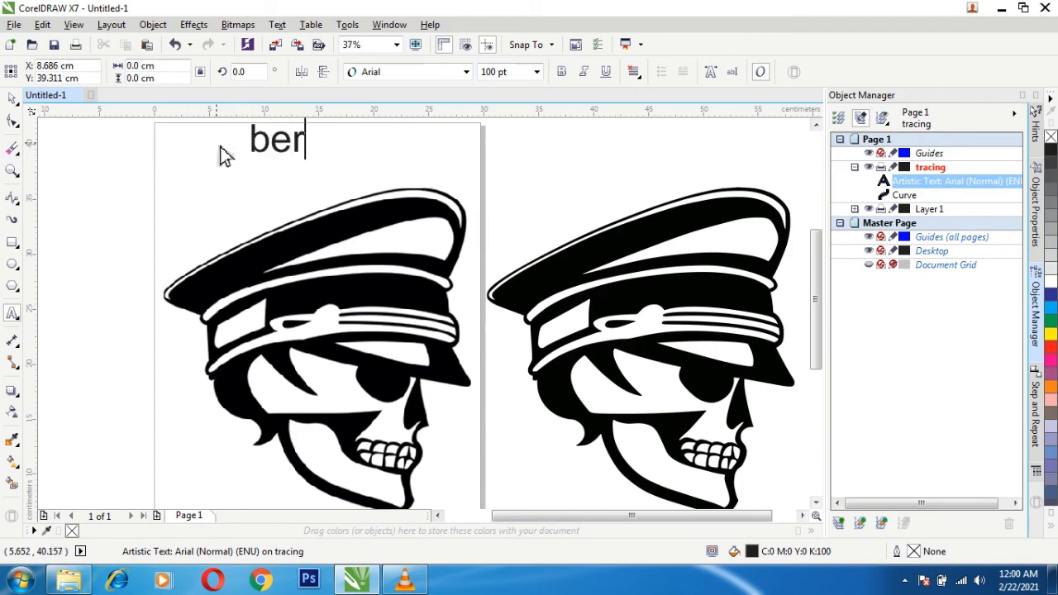
type("for")
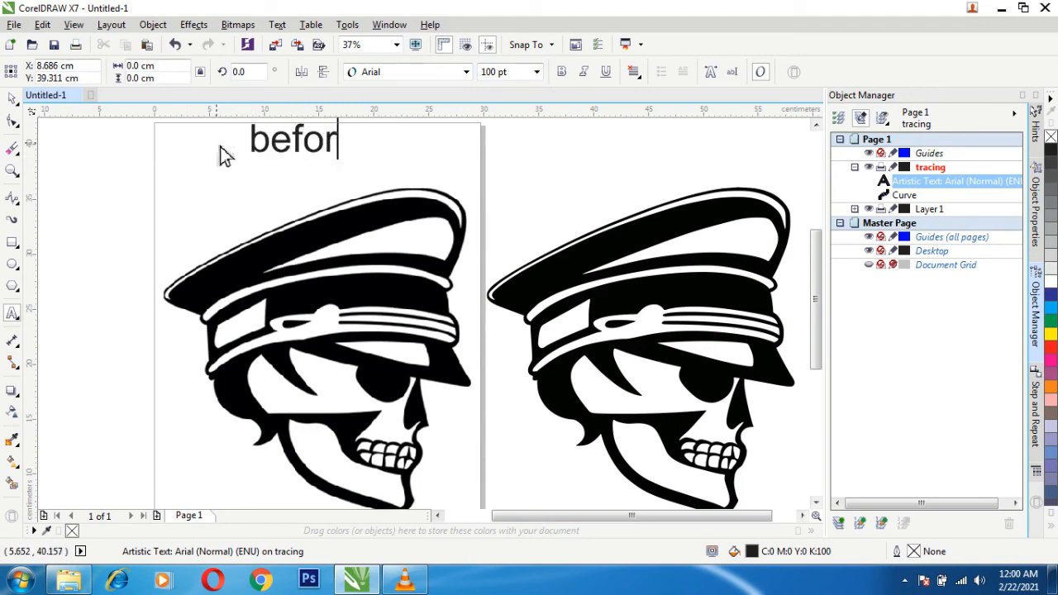
type("e")
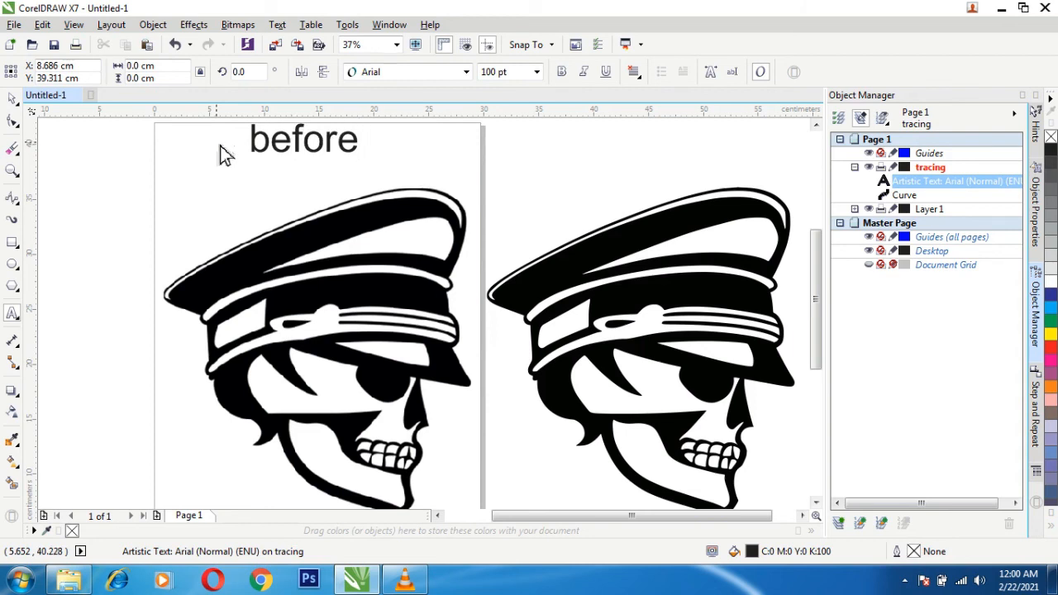
left_click(12, 100)
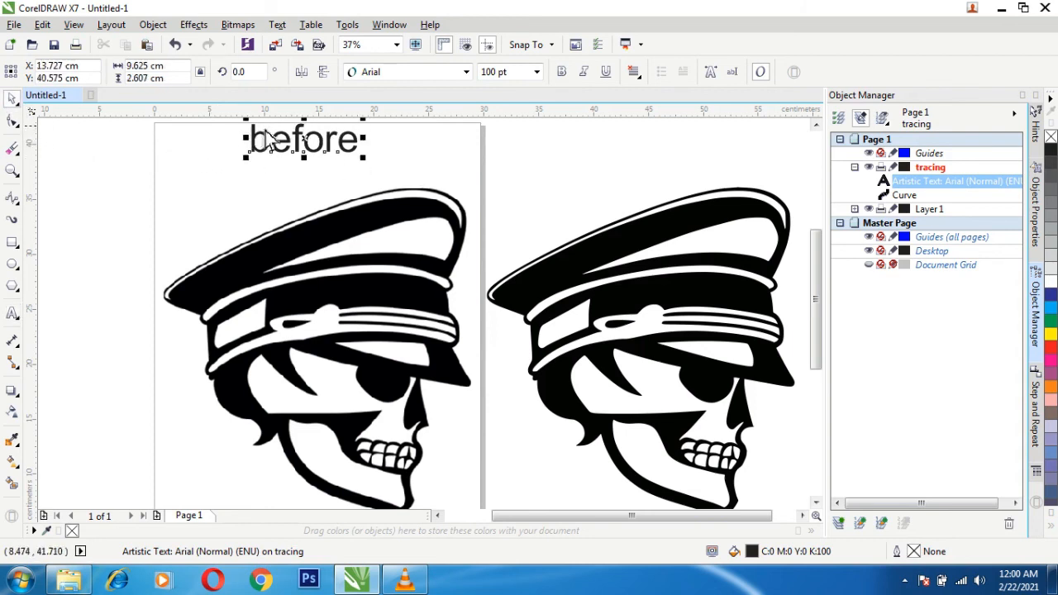
left_click_drag(279, 144, 282, 162)
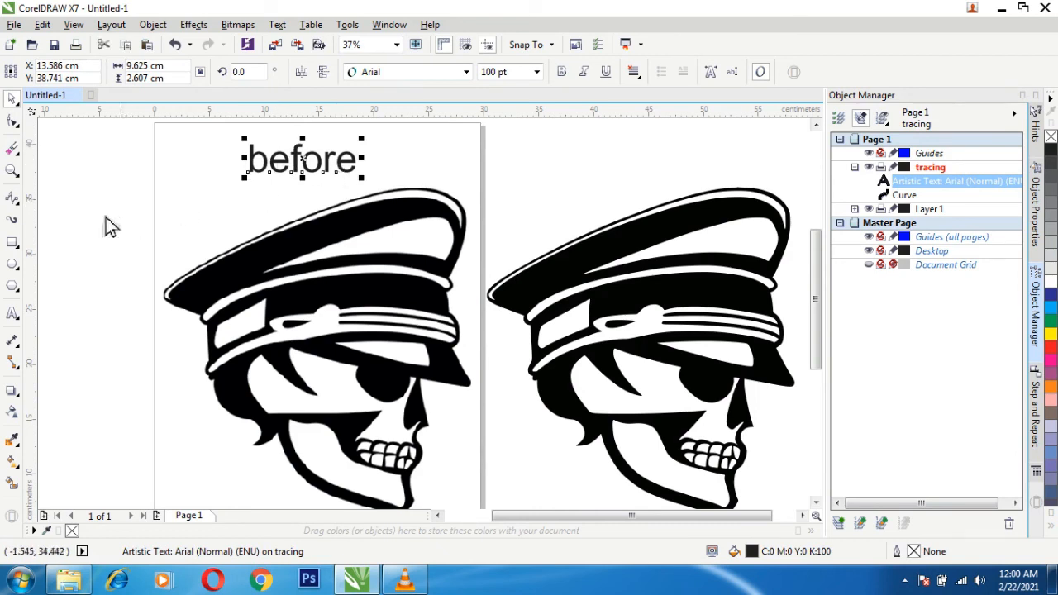
- Add the text "after" in 100 pt Arial above the traced skull, centered at about X 43.1 cm, Y 39 cm
left_click(14, 315)
left_click(589, 174)
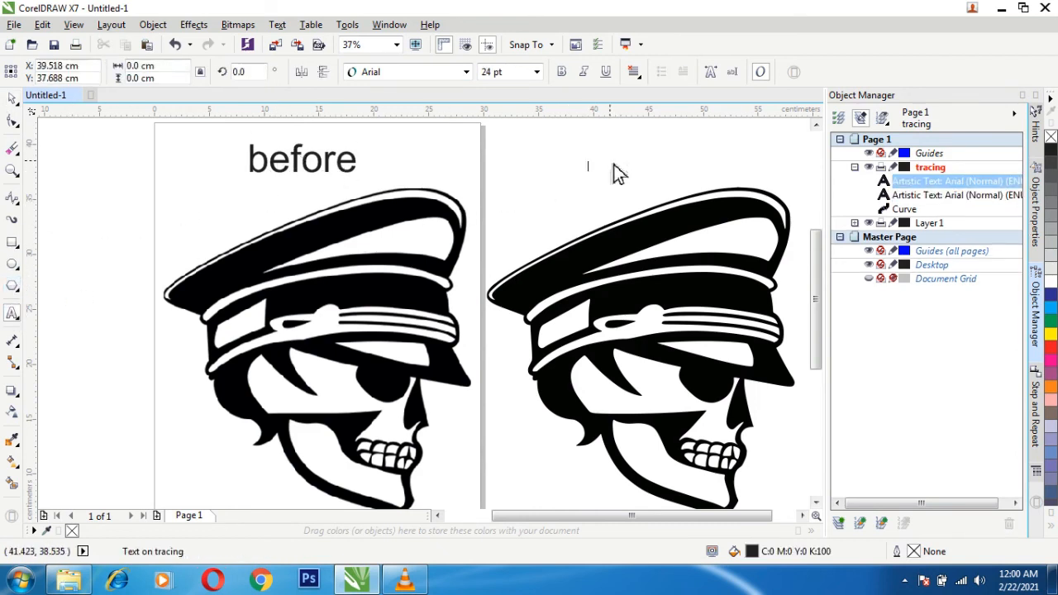
type("after")
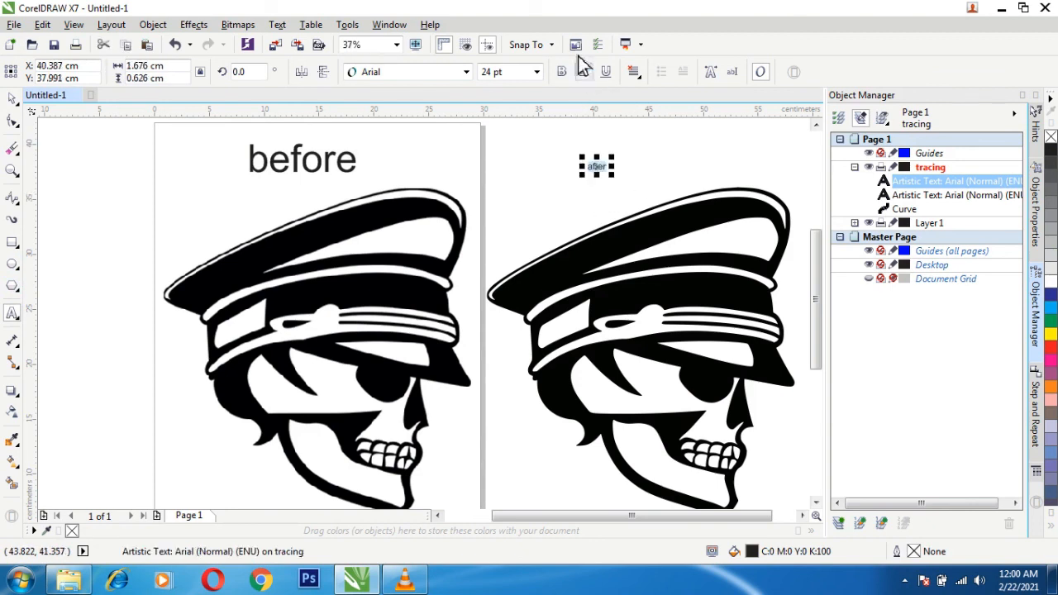
left_click(537, 72)
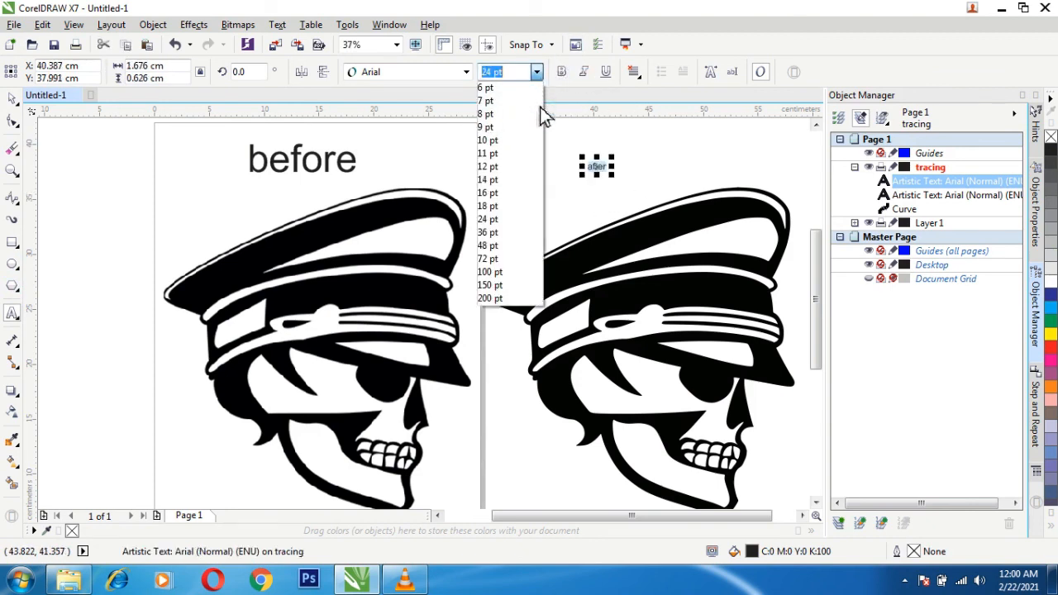
left_click(499, 273)
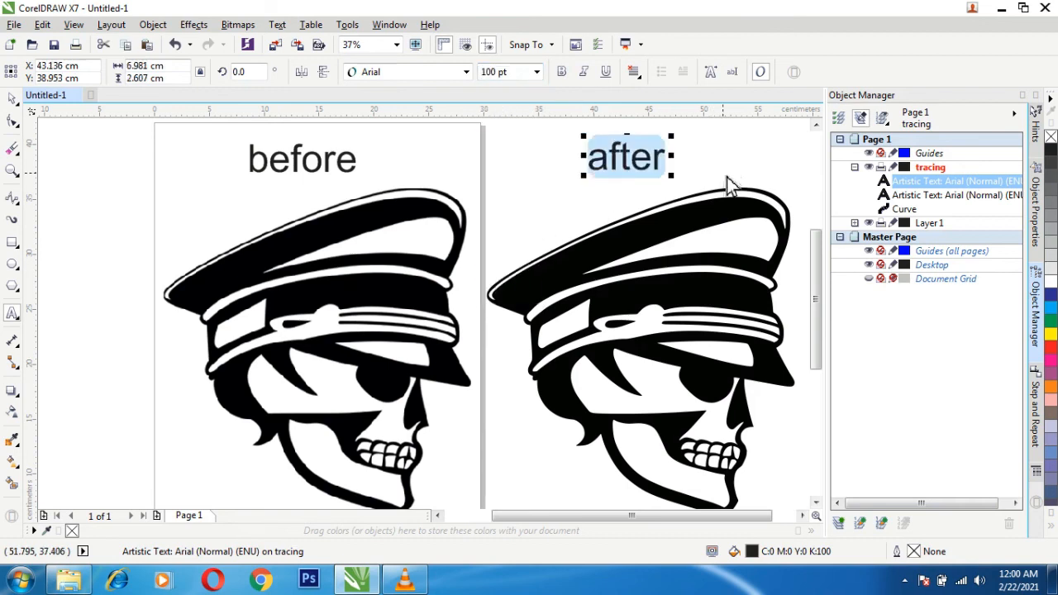
left_click(14, 100)
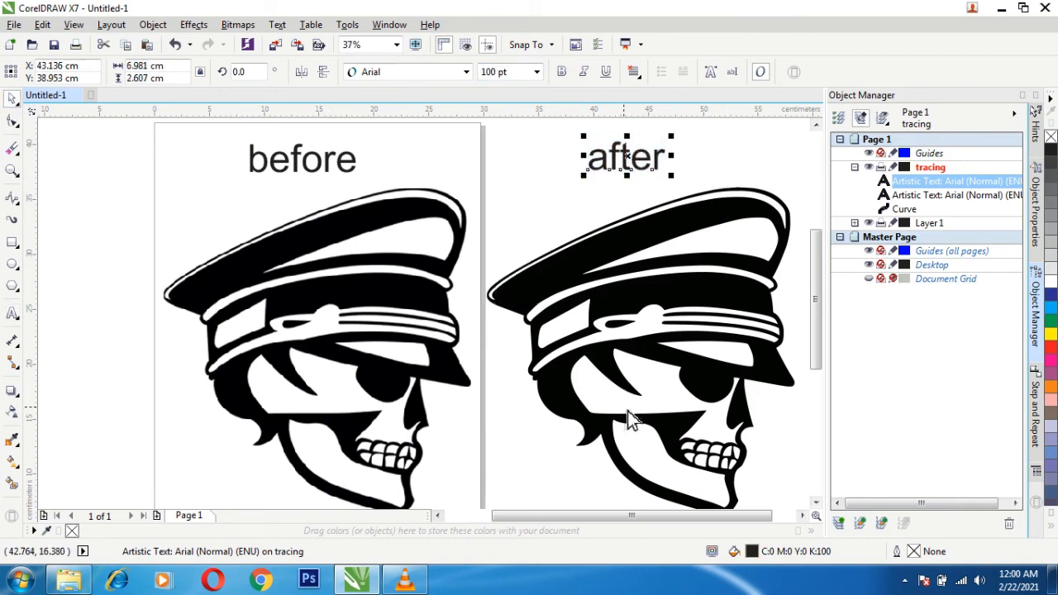
left_click(489, 319)
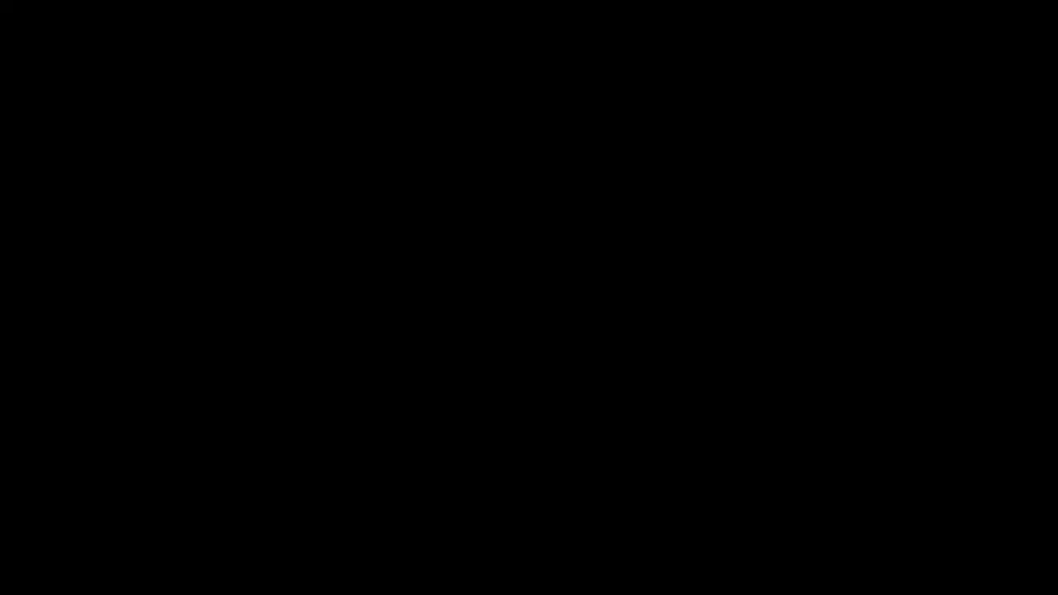